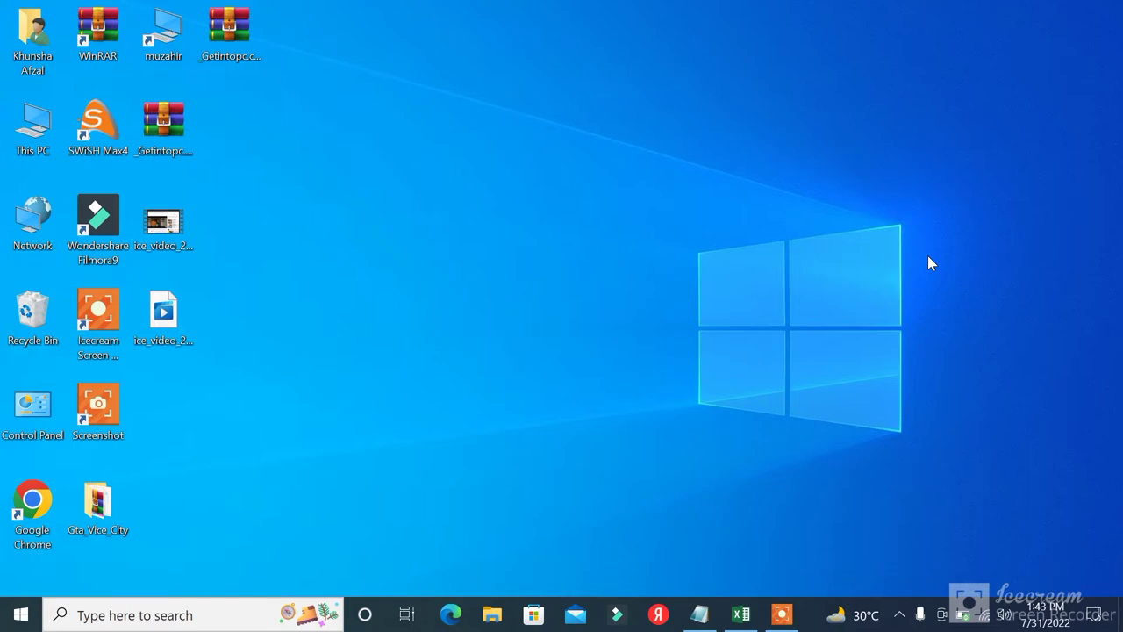
Bring up the blank Book1 workbook in Excel from the taskbar.
{"action": "left_click", "coordinate": [758, 621]}
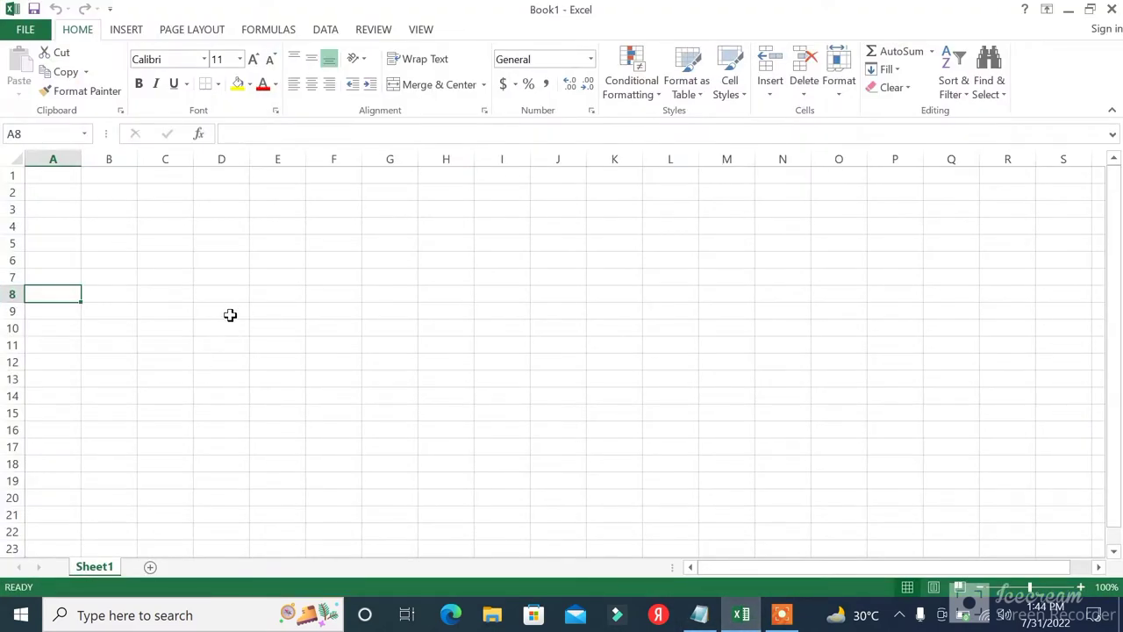
Enter the headers Serial no, Name and Status in D9:F9.
{"action": "left_click", "coordinate": [232, 316]}
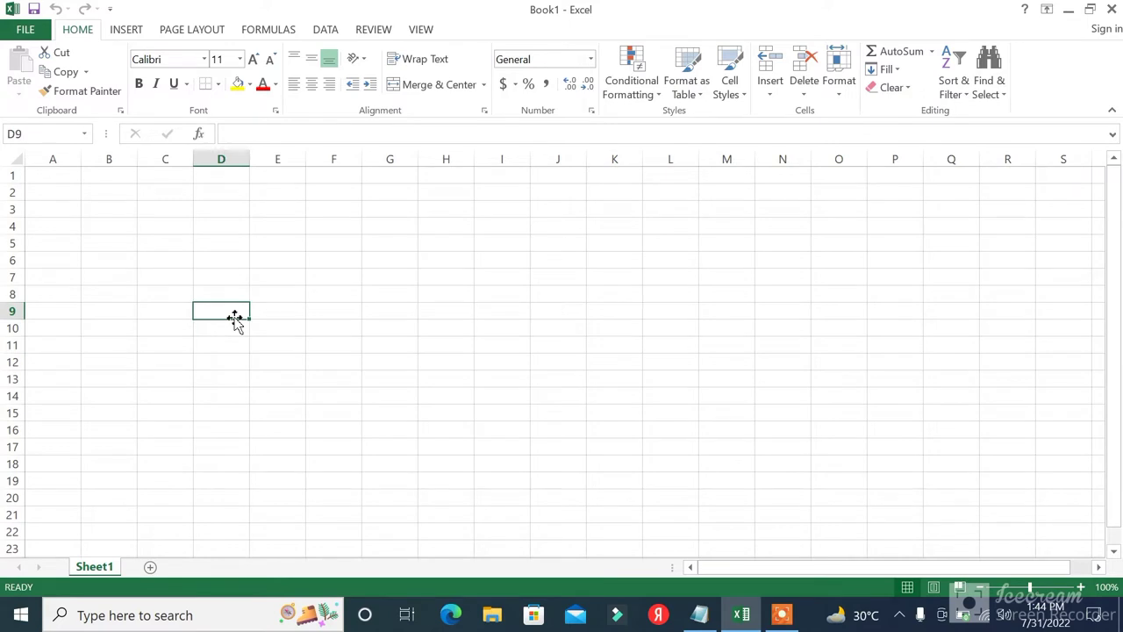
{"action": "double_click", "coordinate": [236, 315]}
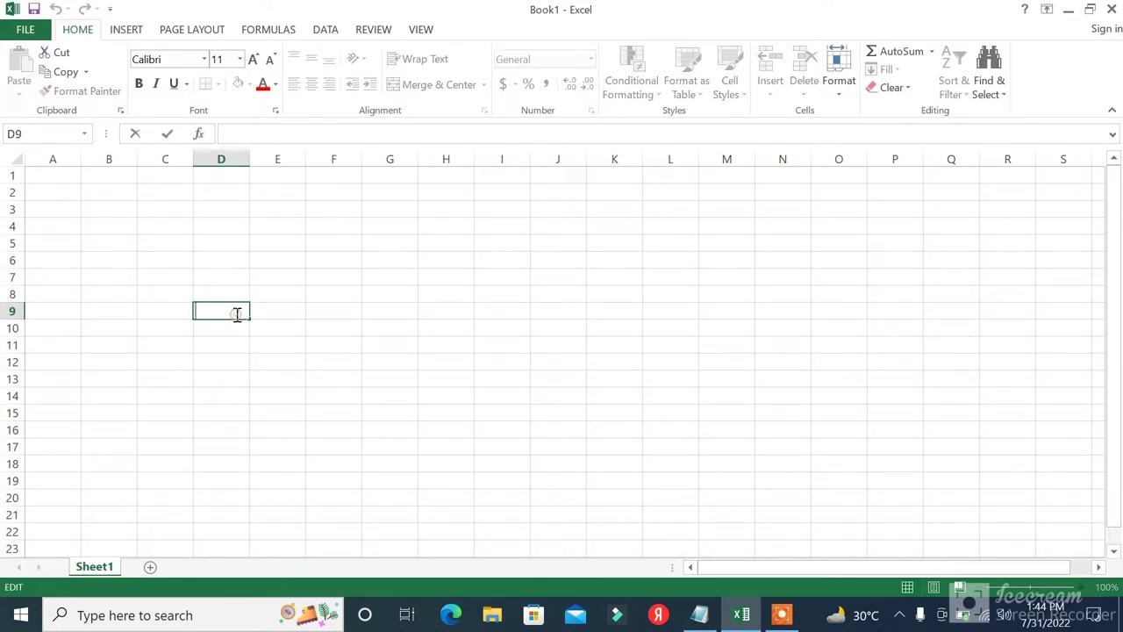
{"action": "type", "text": "Ser"}
{"action": "type", "text": "ial no"}
{"action": "left_click", "coordinate": [285, 318]}
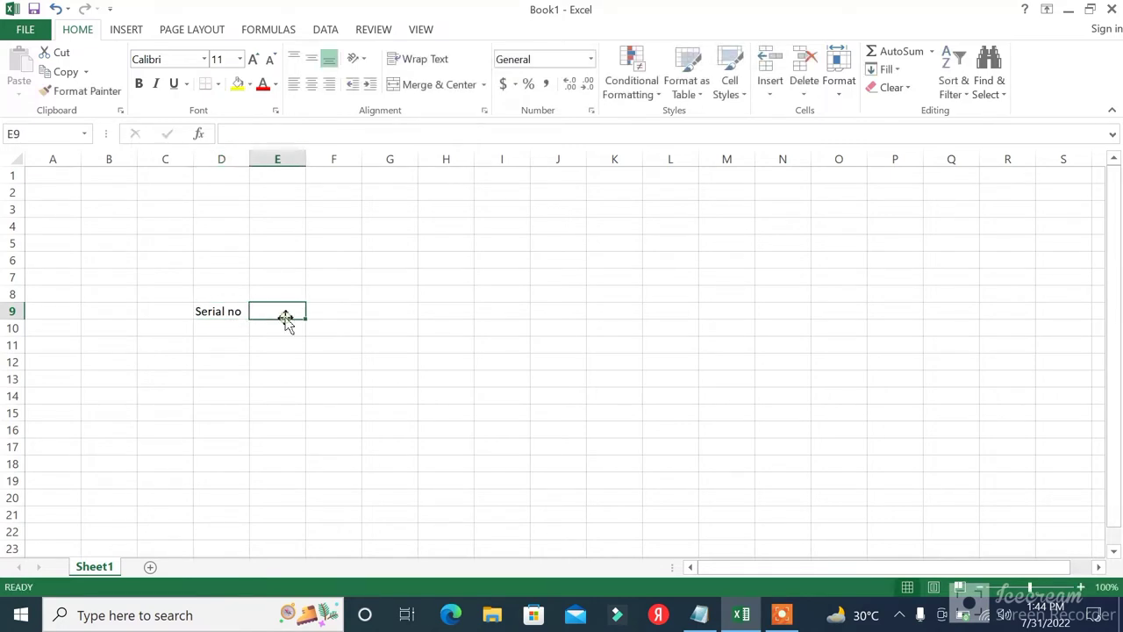
{"action": "type", "text": "Name"}
{"action": "key", "text": "Tab"}
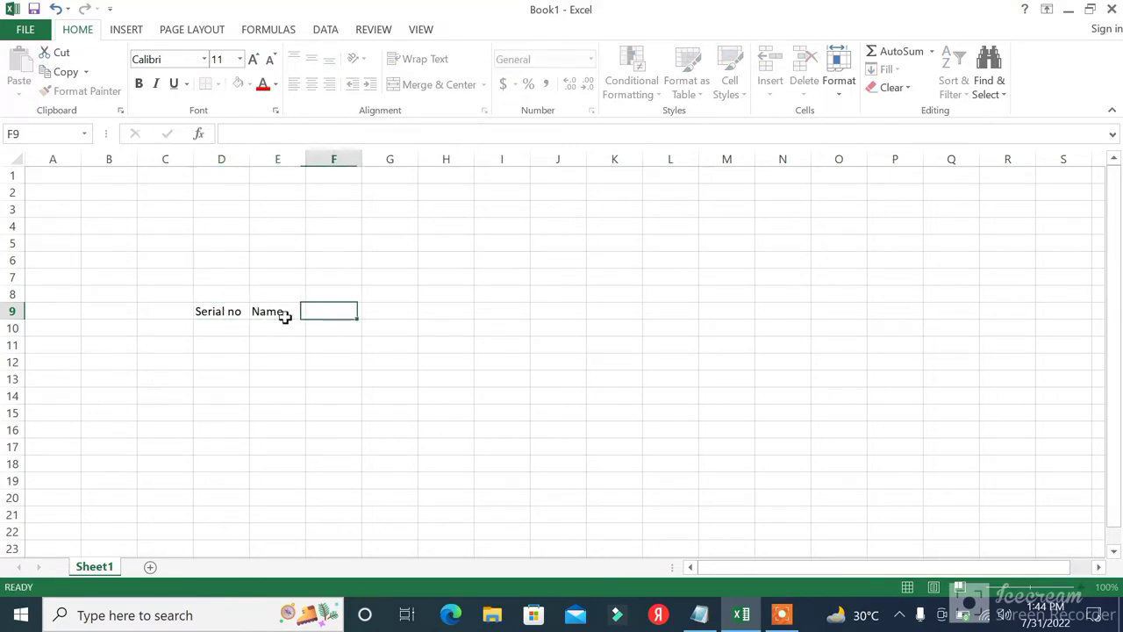
{"action": "type", "text": "S"}
{"action": "key", "text": "BackSpace"}
{"action": "type", "text": "atu"}
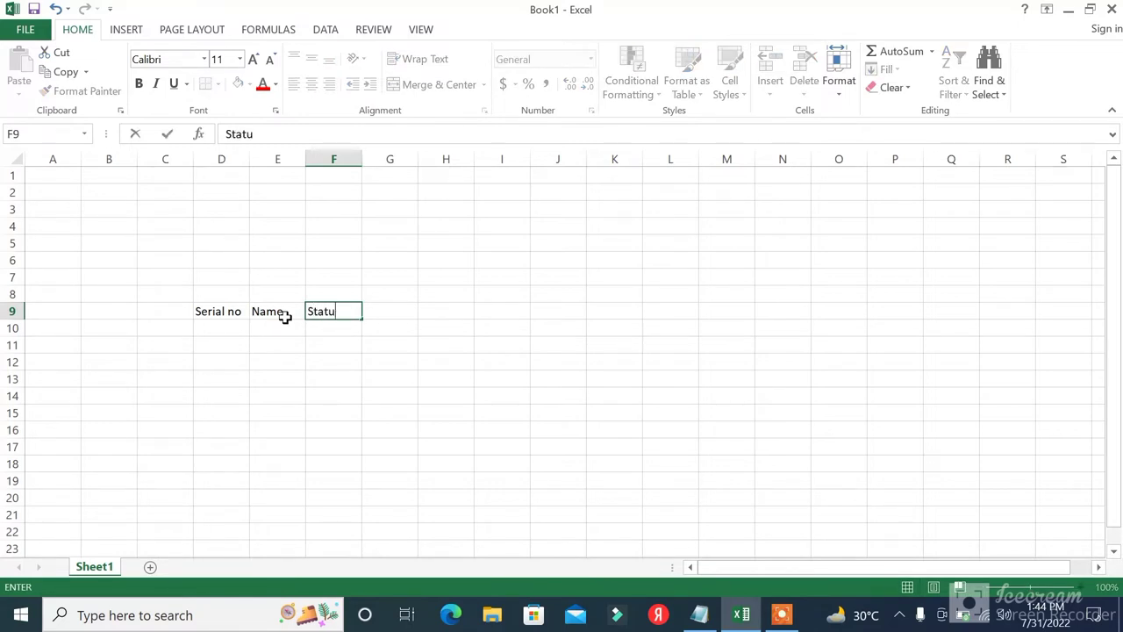
{"action": "type", "text": "s"}
{"action": "key", "text": "Tab"}
Enter the headers Book taken date, Book return date, Total days and Total fine in G9:J9.
{"action": "type", "text": "Boo"}
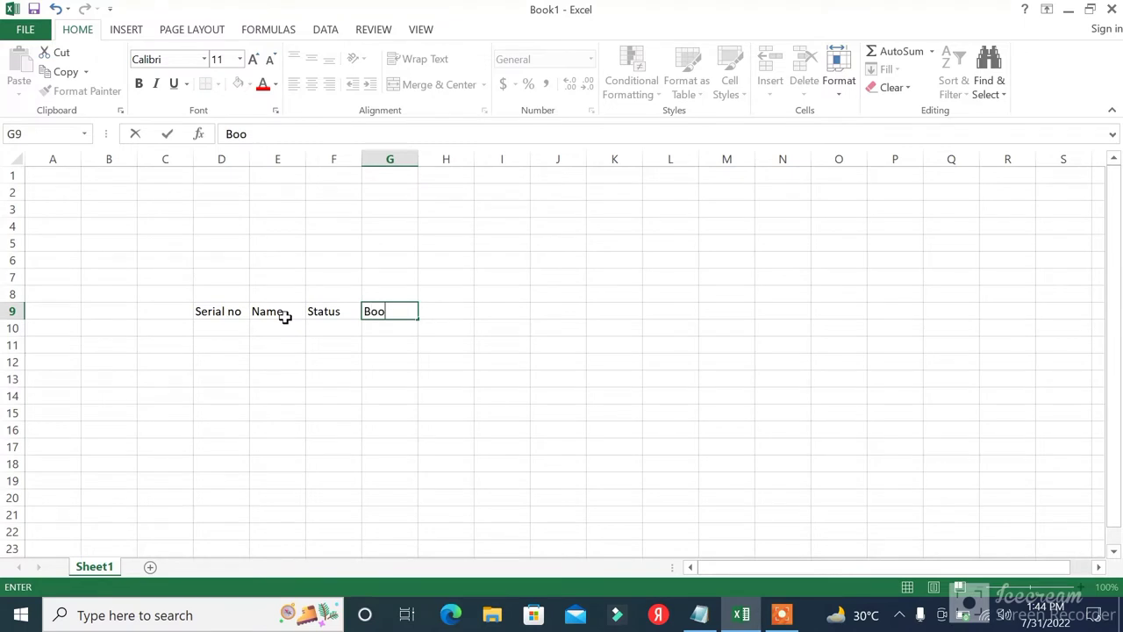
{"action": "type", "text": "k ta"}
{"action": "type", "text": "ken date"}
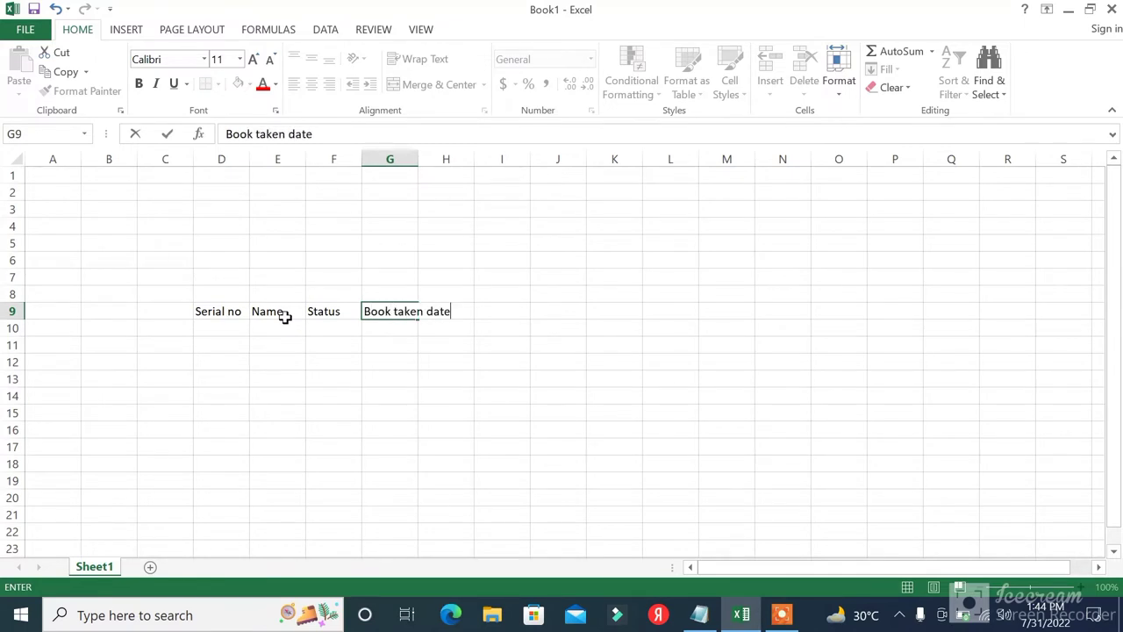
{"action": "key", "text": "Tab"}
{"action": "type", "text": "Book "}
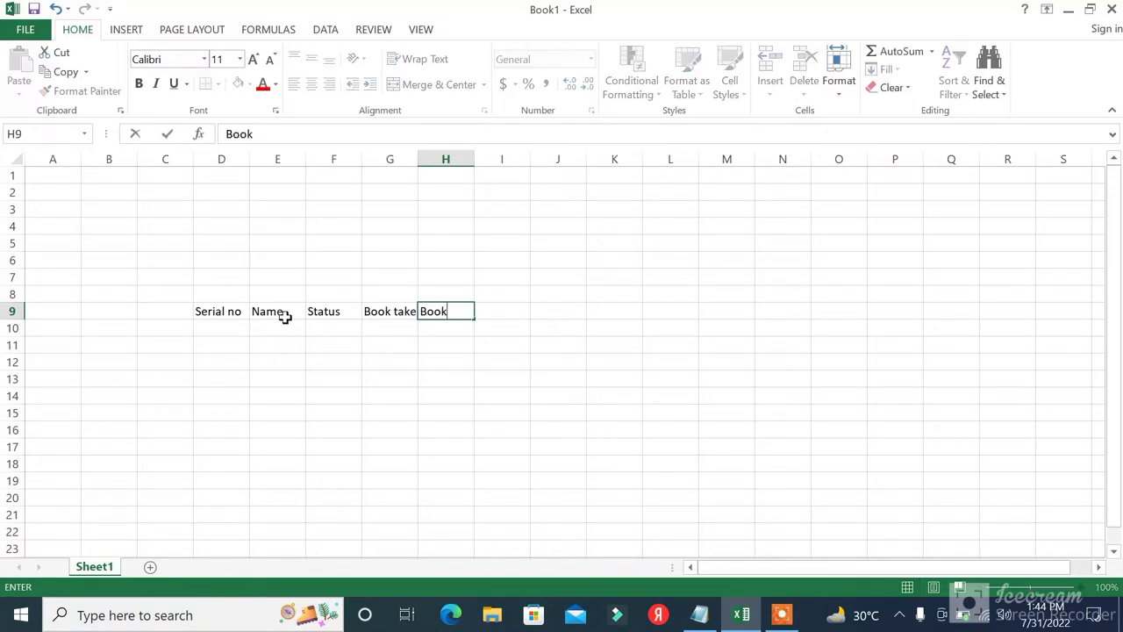
{"action": "type", "text": "return "}
{"action": "type", "text": "date"}
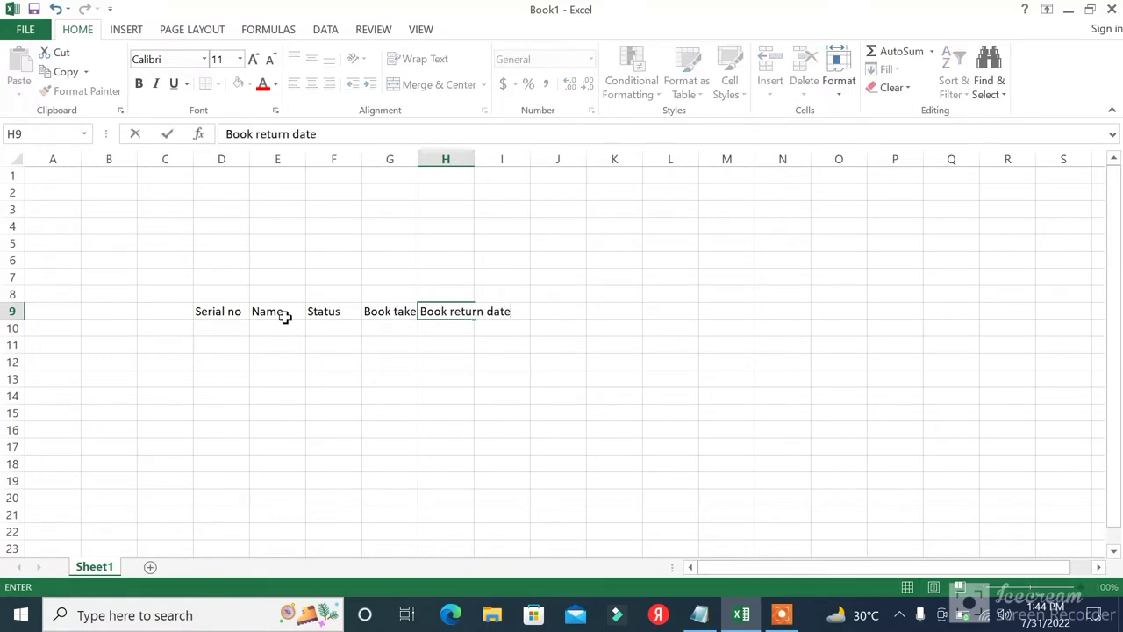
{"action": "key", "text": "Tab"}
{"action": "type", "text": "Tota"}
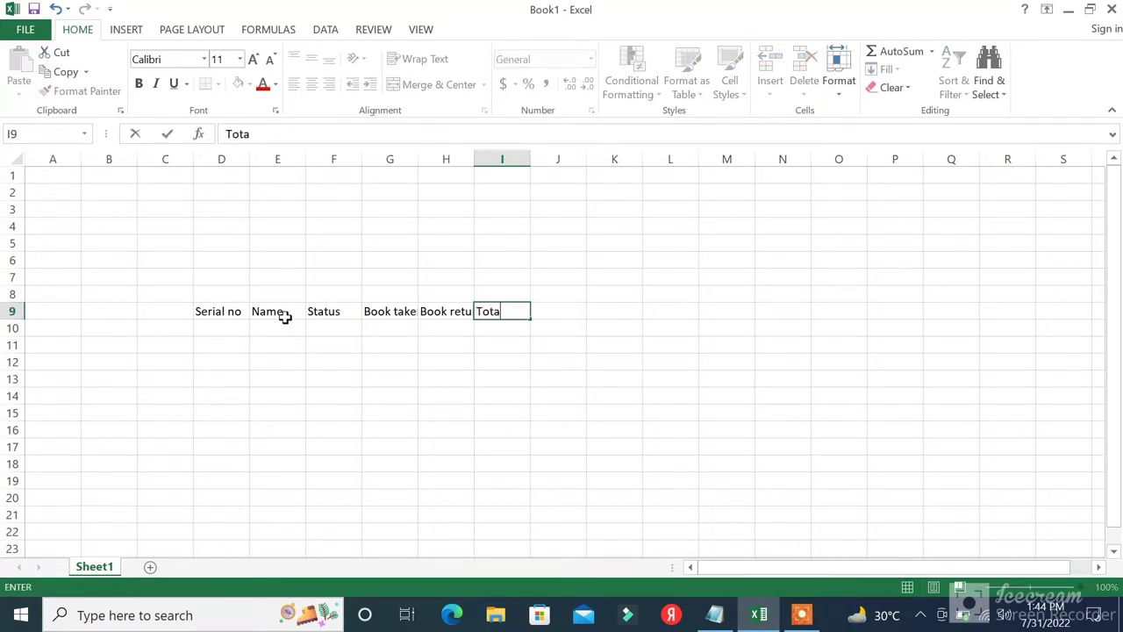
{"action": "type", "text": "l days"}
{"action": "key", "text": "Tab"}
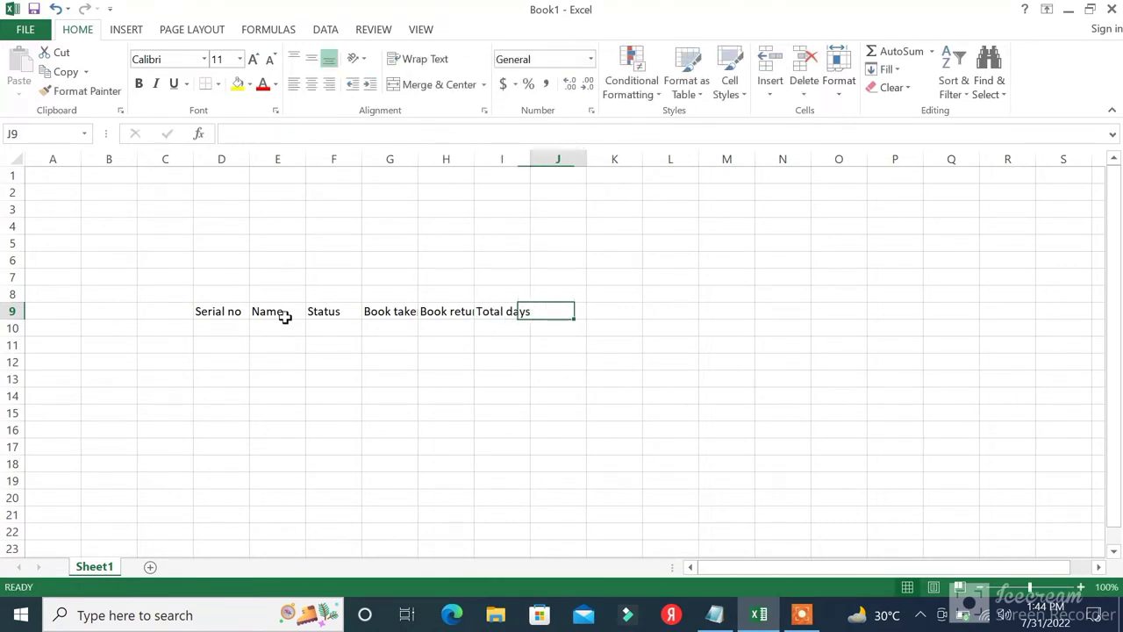
{"action": "type", "text": "Toa"}
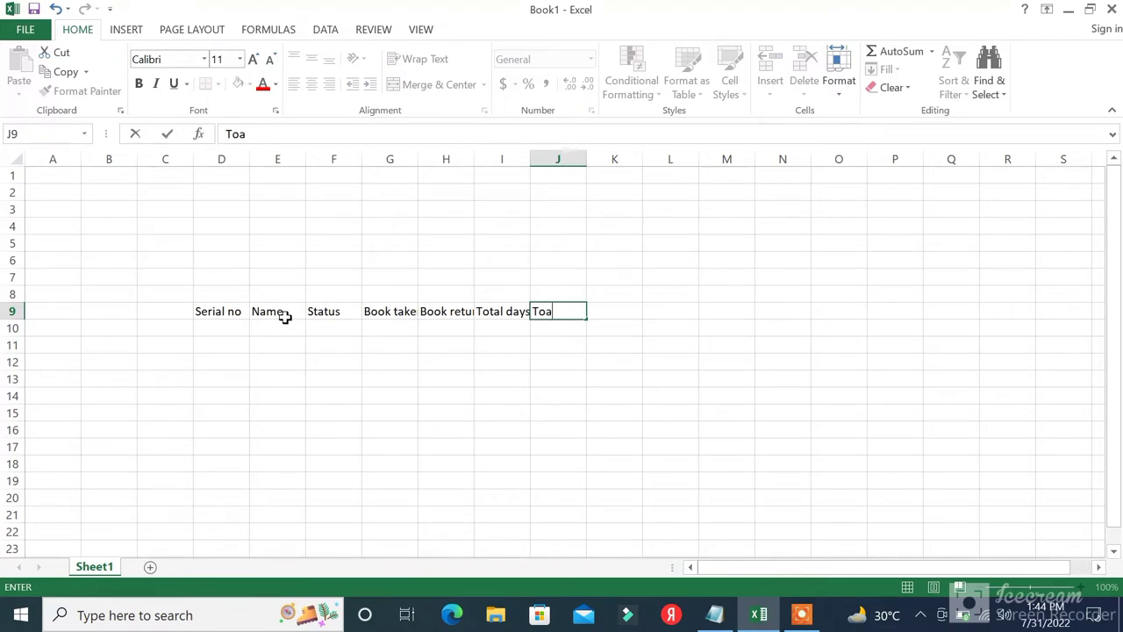
{"action": "type", "text": "tal fi"}
{"action": "type", "text": "ne"}
{"action": "left_click", "coordinate": [396, 315]}
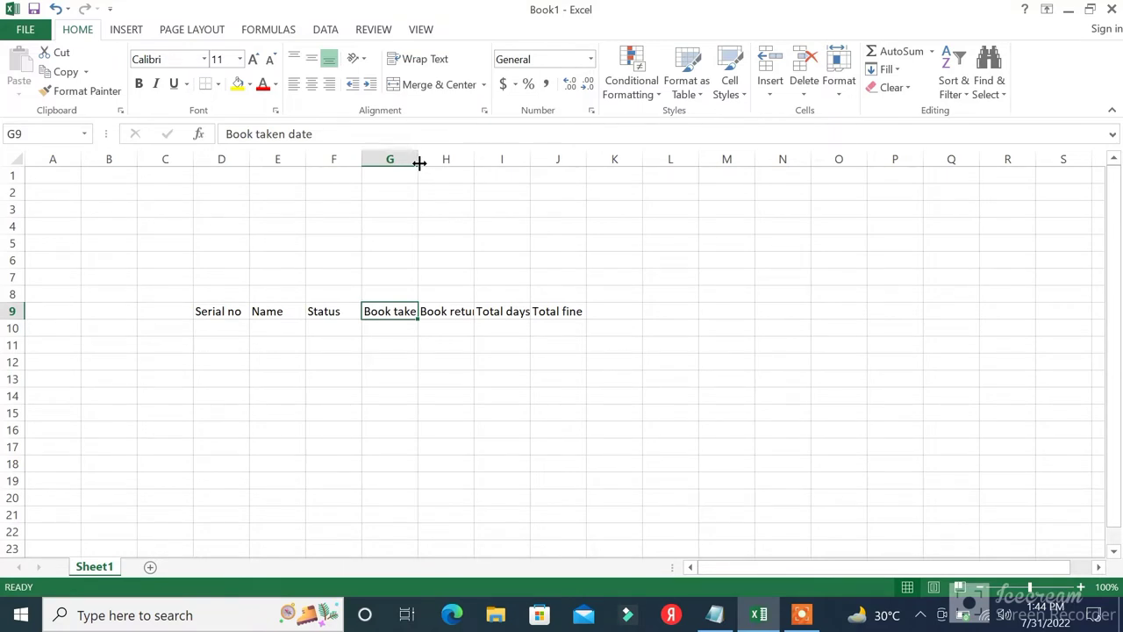
AutoFit columns G, H and I to fit the Book taken date, Book return date and Total days headers.
{"action": "double_click", "coordinate": [420, 163]}
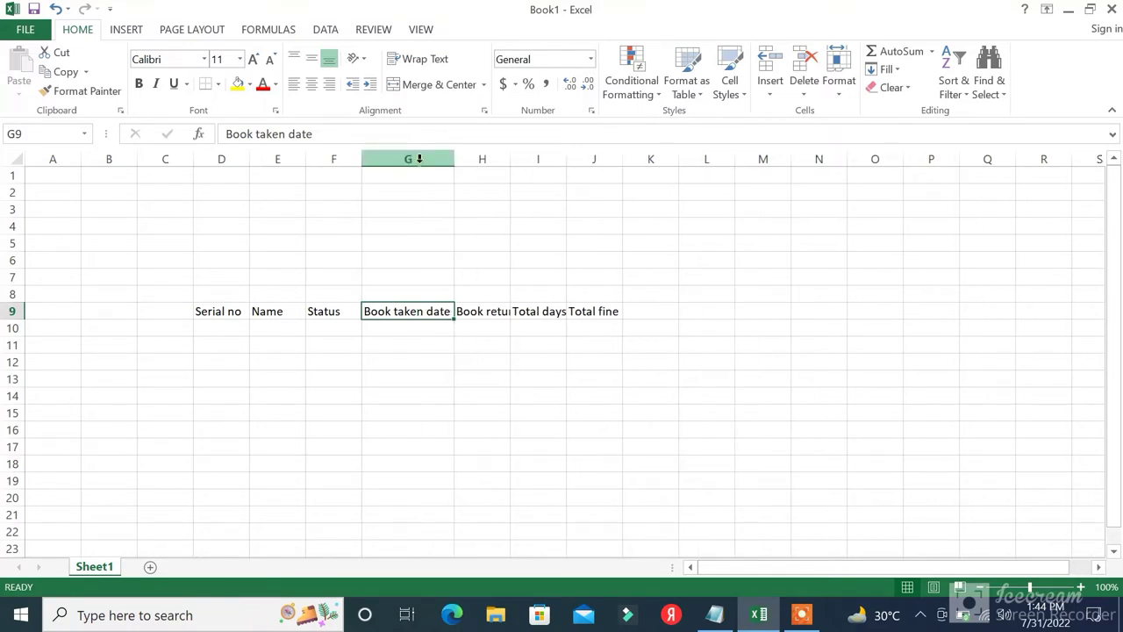
{"action": "left_click", "coordinate": [500, 316]}
{"action": "double_click", "coordinate": [511, 159]}
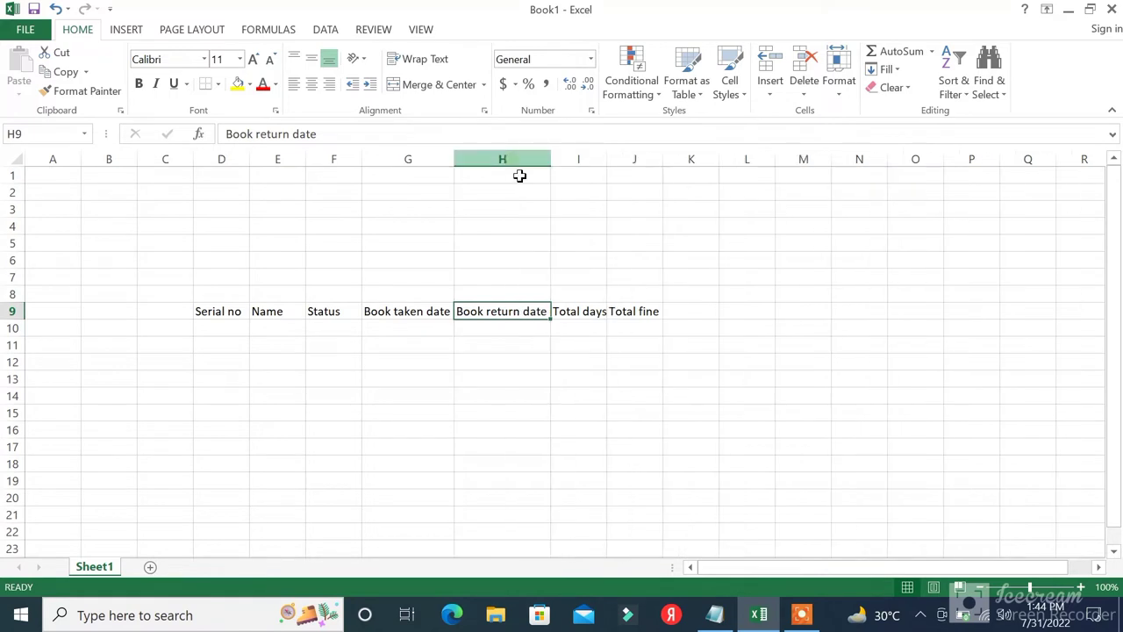
{"action": "double_click", "coordinate": [587, 306]}
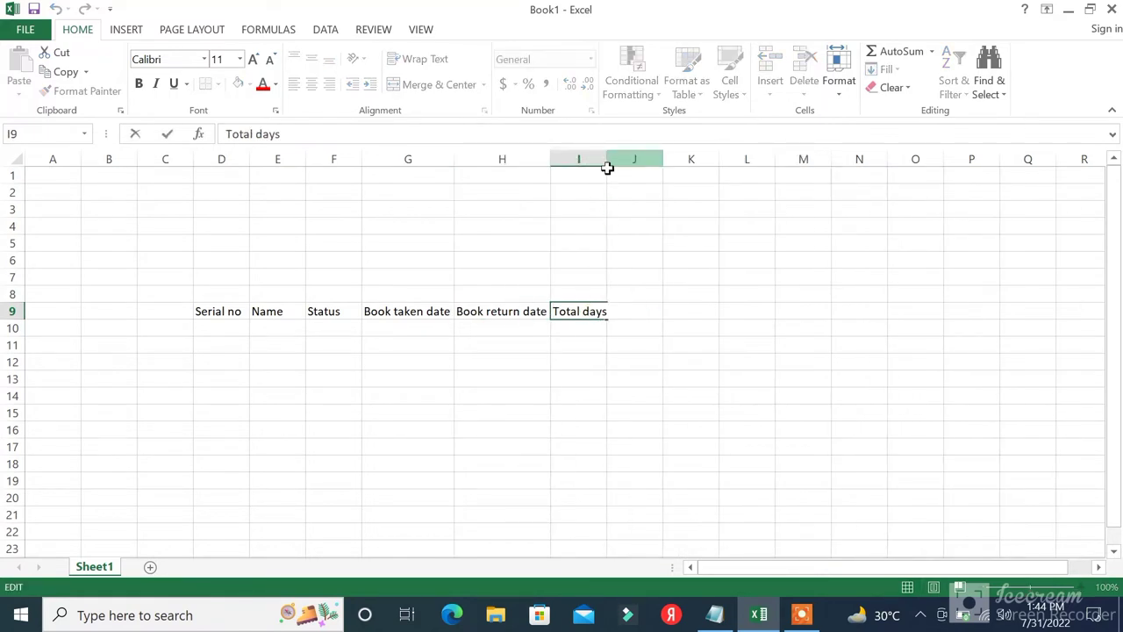
{"action": "left_click", "coordinate": [572, 274]}
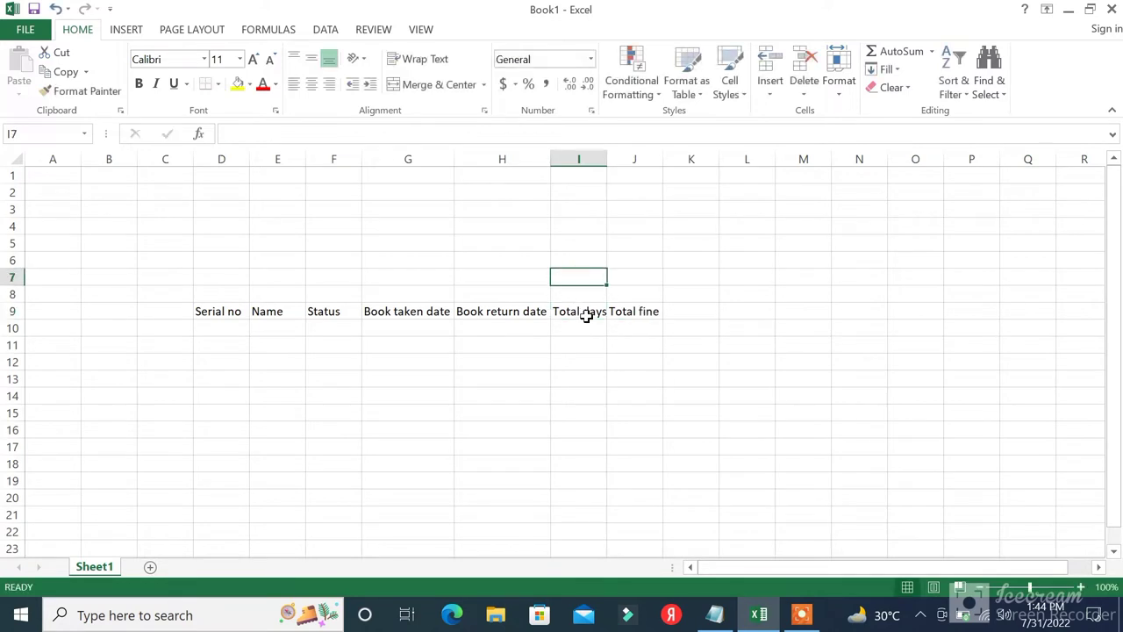
{"action": "left_click", "coordinate": [584, 313]}
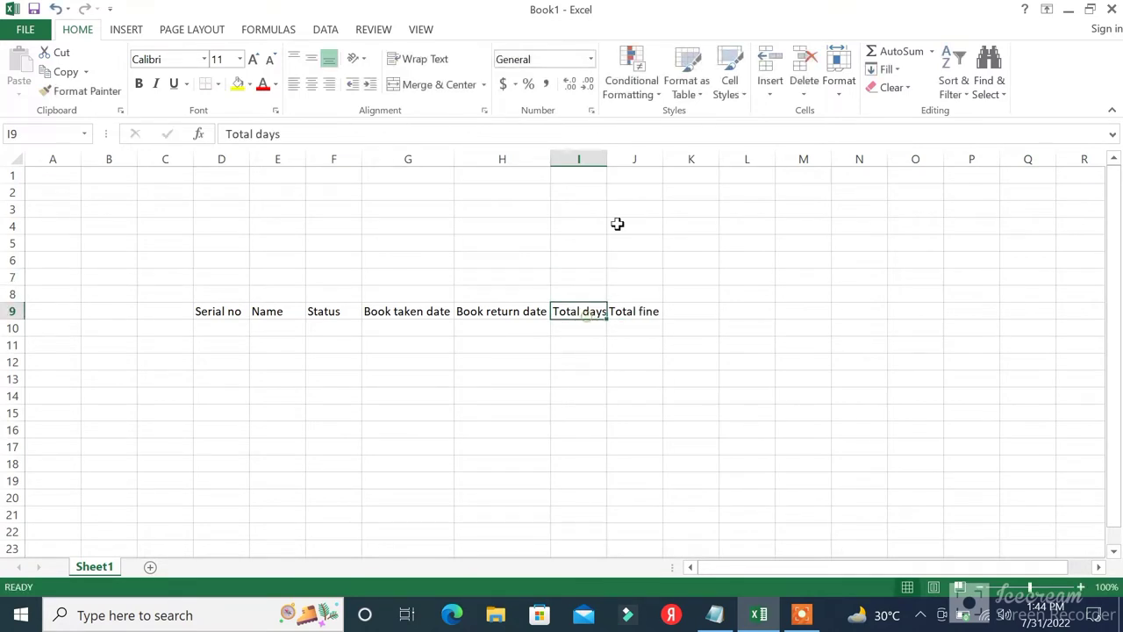
{"action": "double_click", "coordinate": [606, 158]}
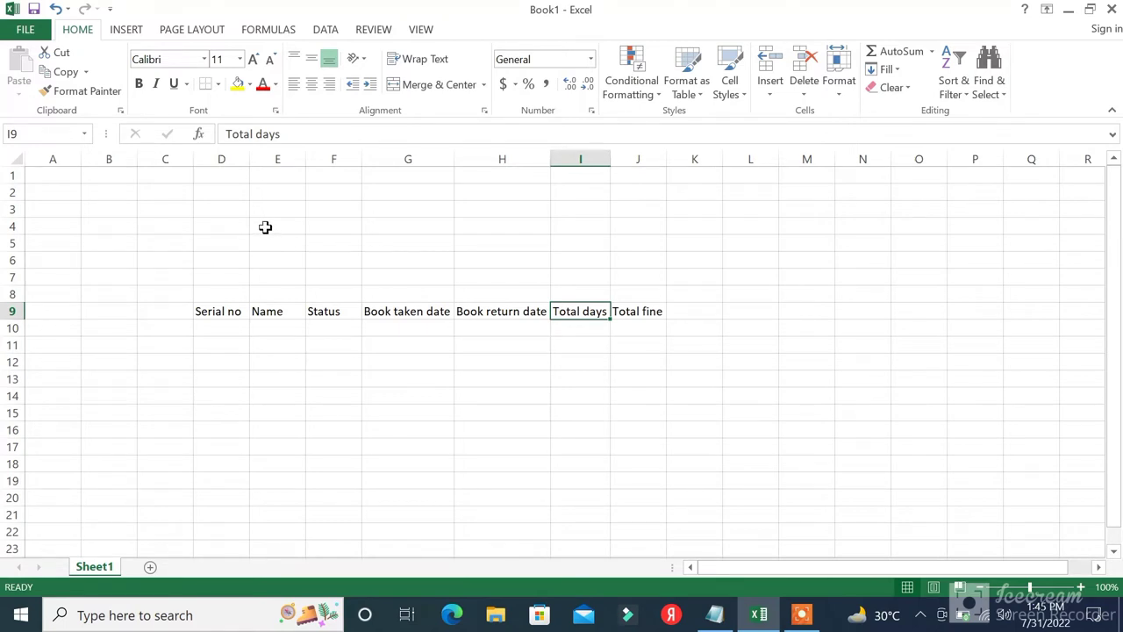
Merge and centre E4:I8 and type the title 'Librray sheet' in it.
{"action": "left_click_drag", "start_coordinate": [265, 226], "coordinate": [269, 287]}
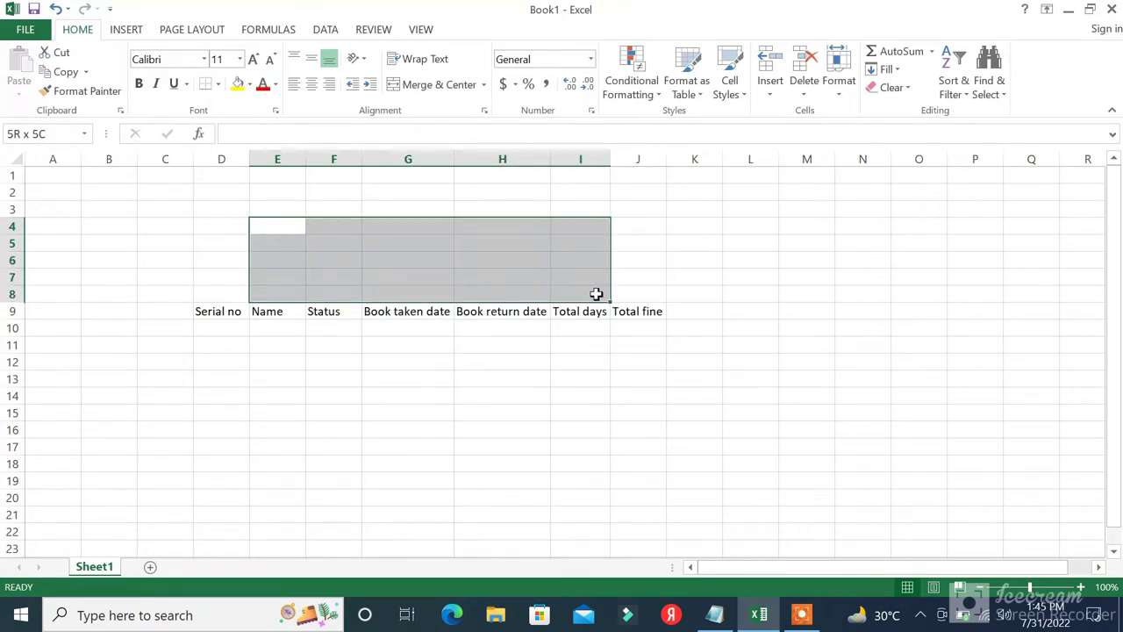
{"action": "left_click_drag", "start_coordinate": [270, 287], "coordinate": [592, 294]}
{"action": "left_click", "coordinate": [454, 84]}
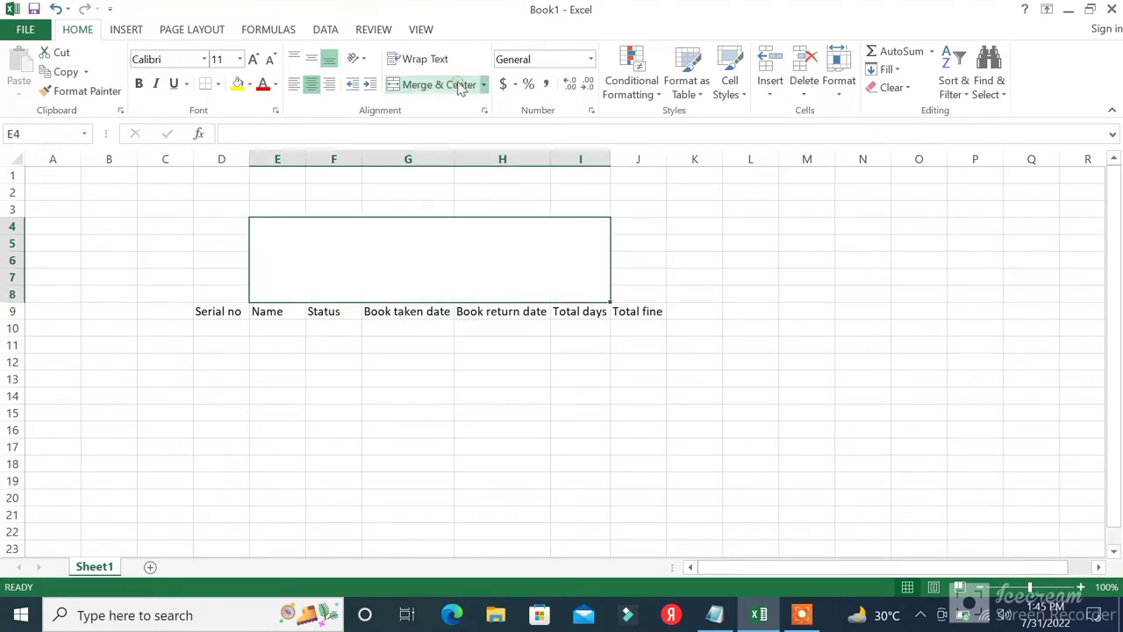
{"action": "double_click", "coordinate": [400, 260]}
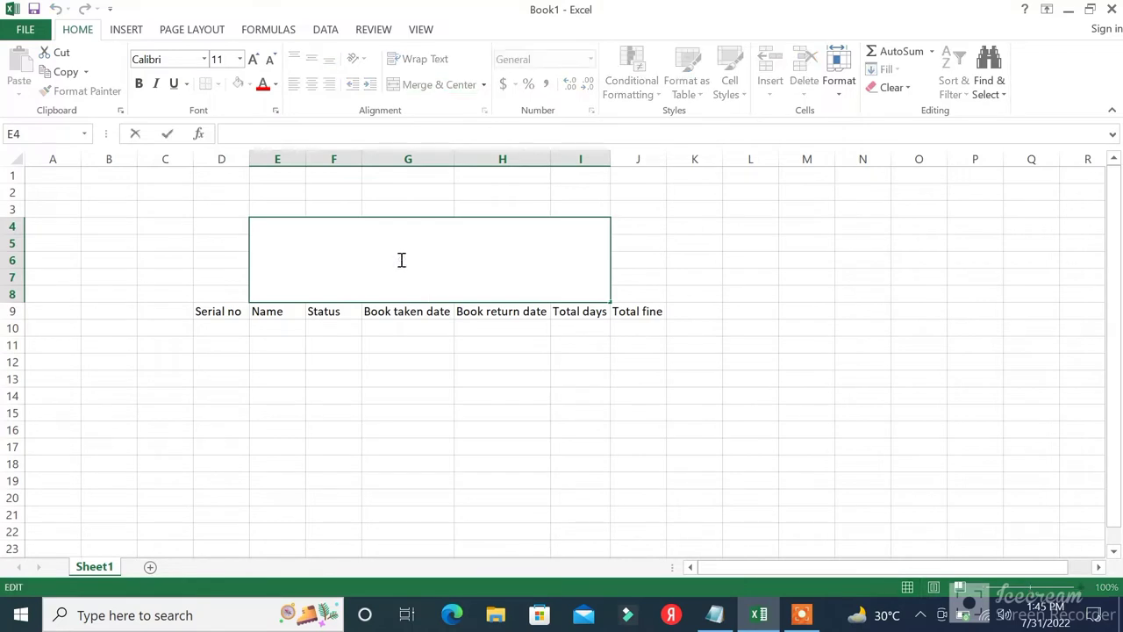
{"action": "type", "text": "Li"}
{"action": "type", "text": "brray s"}
{"action": "type", "text": "heet"}
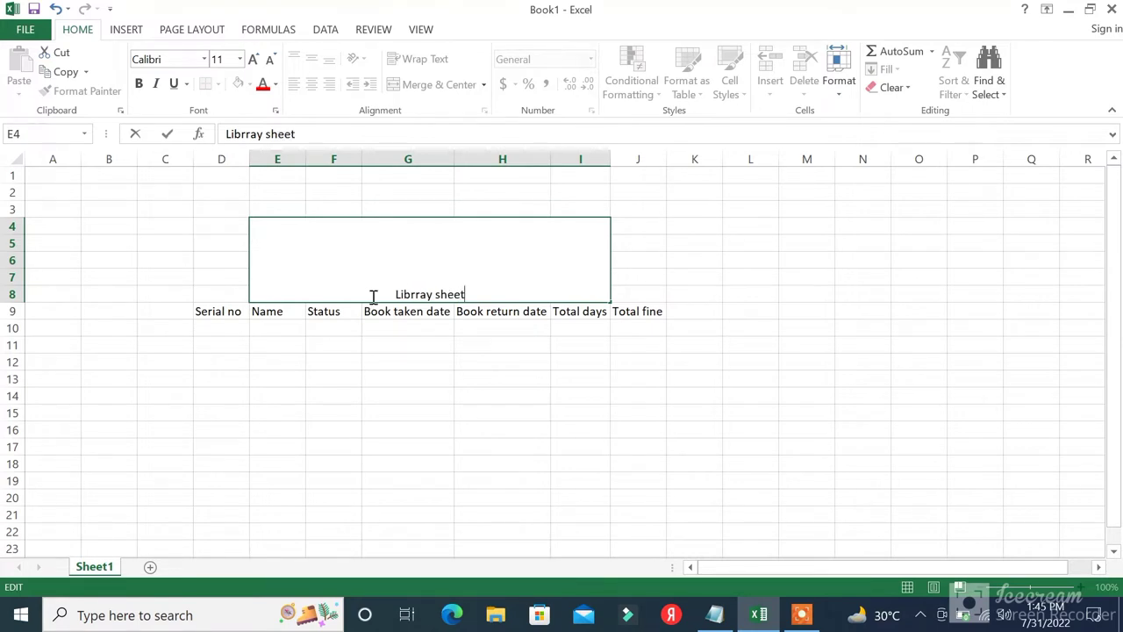
Format the 'Librray sheet' title as 22-point bold italic.
{"action": "left_click_drag", "start_coordinate": [376, 295], "coordinate": [480, 294]}
{"action": "mouse_move", "coordinate": [429, 294]}
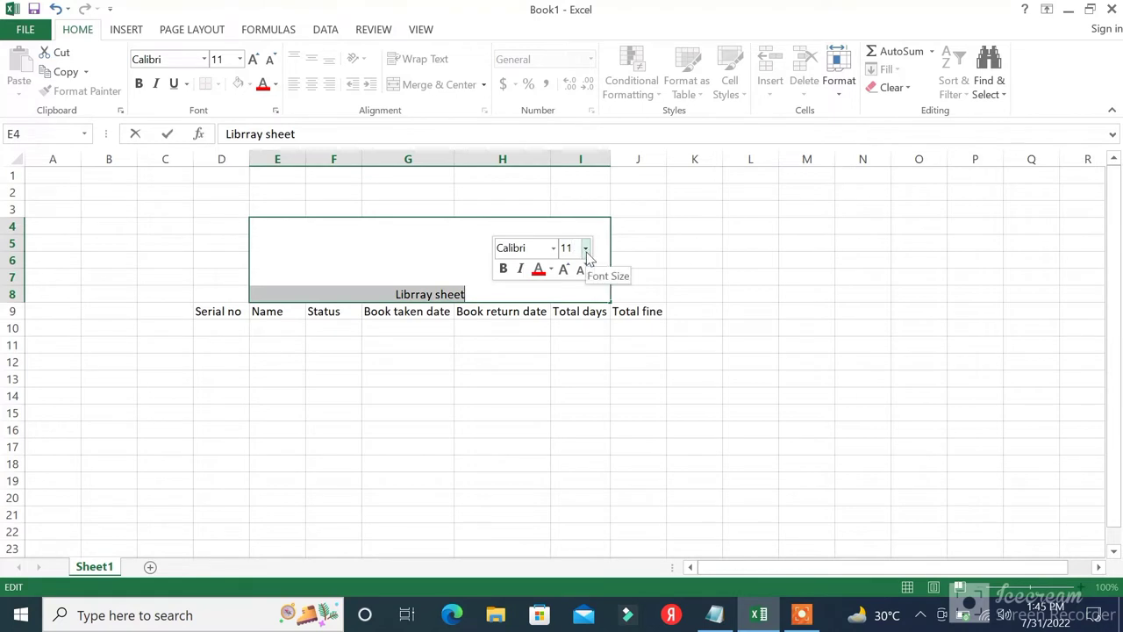
{"action": "left_click", "coordinate": [586, 254]}
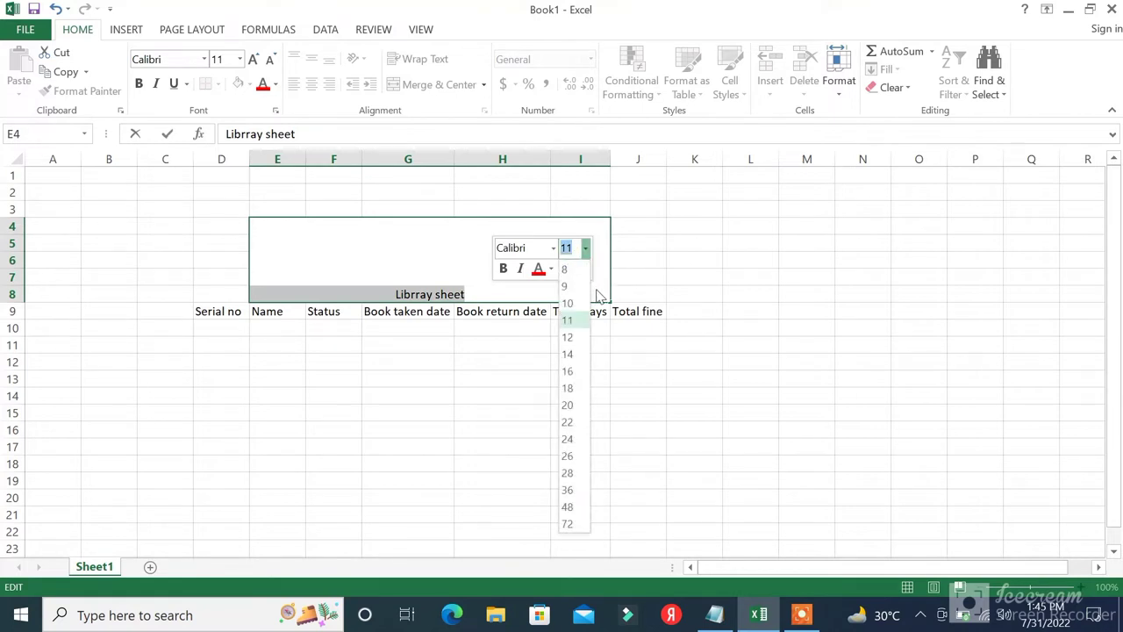
{"action": "left_click", "coordinate": [568, 423]}
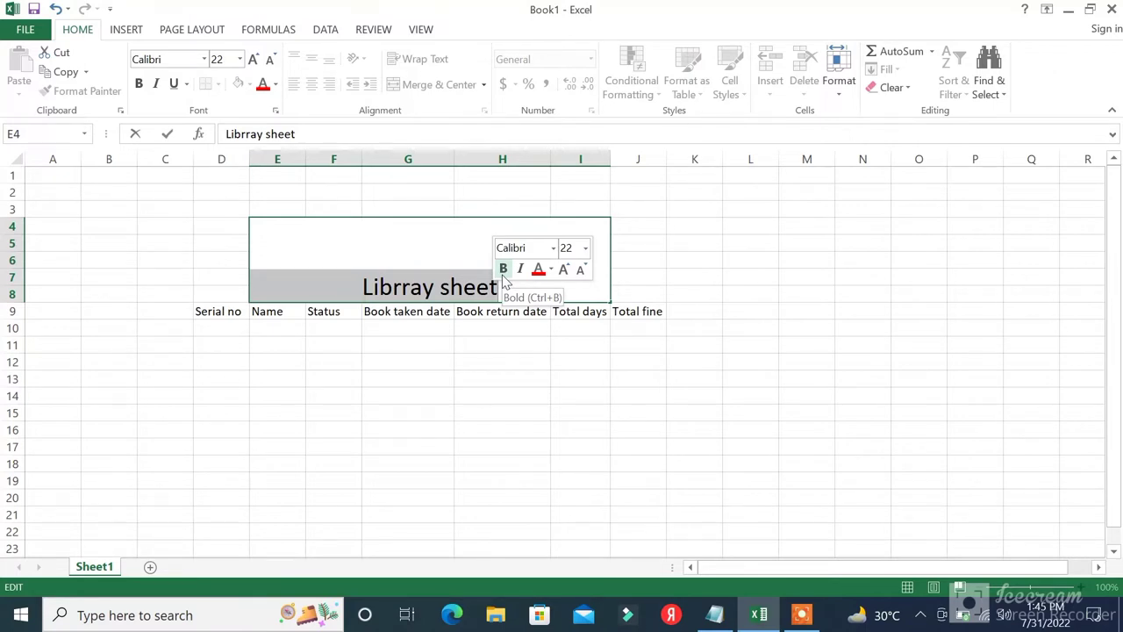
{"action": "left_click", "coordinate": [504, 272]}
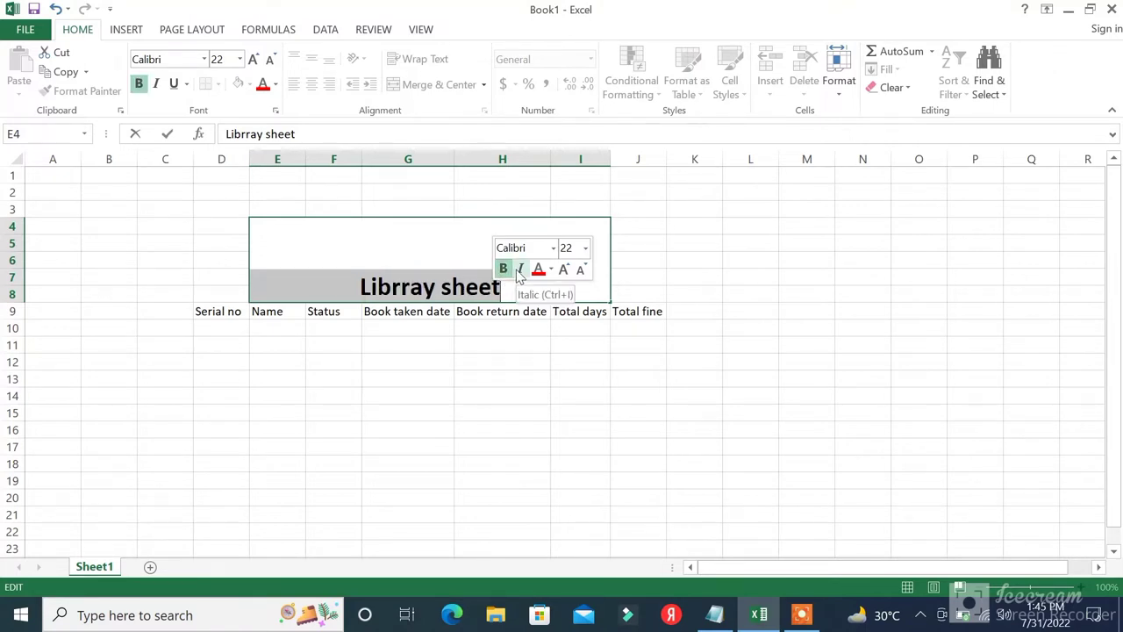
{"action": "left_click", "coordinate": [521, 273]}
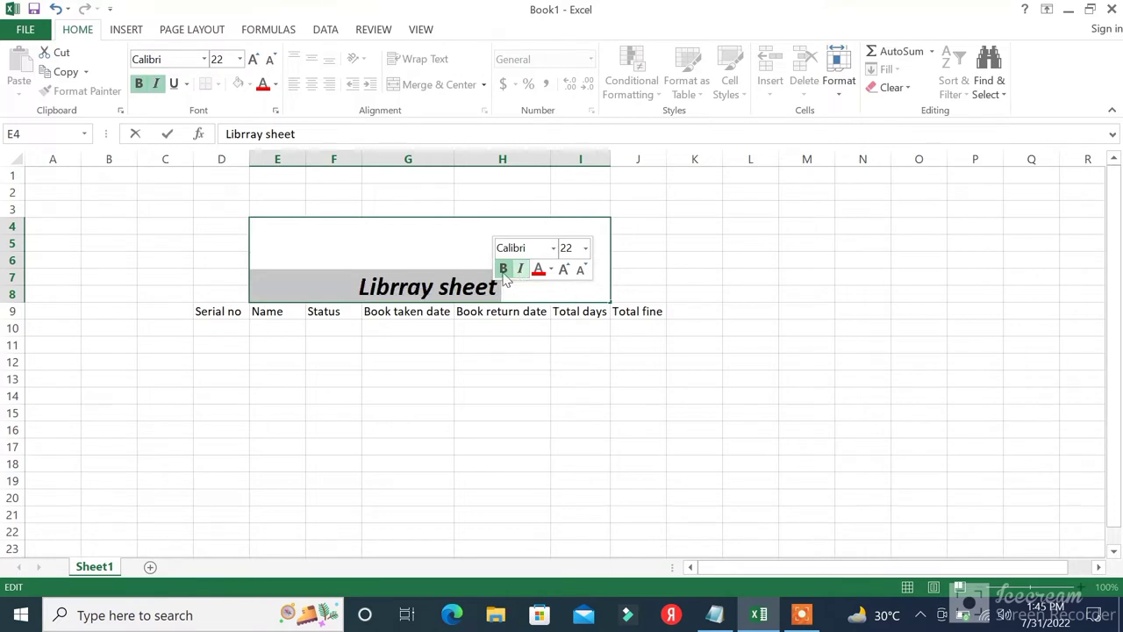
{"action": "left_click", "coordinate": [220, 314]}
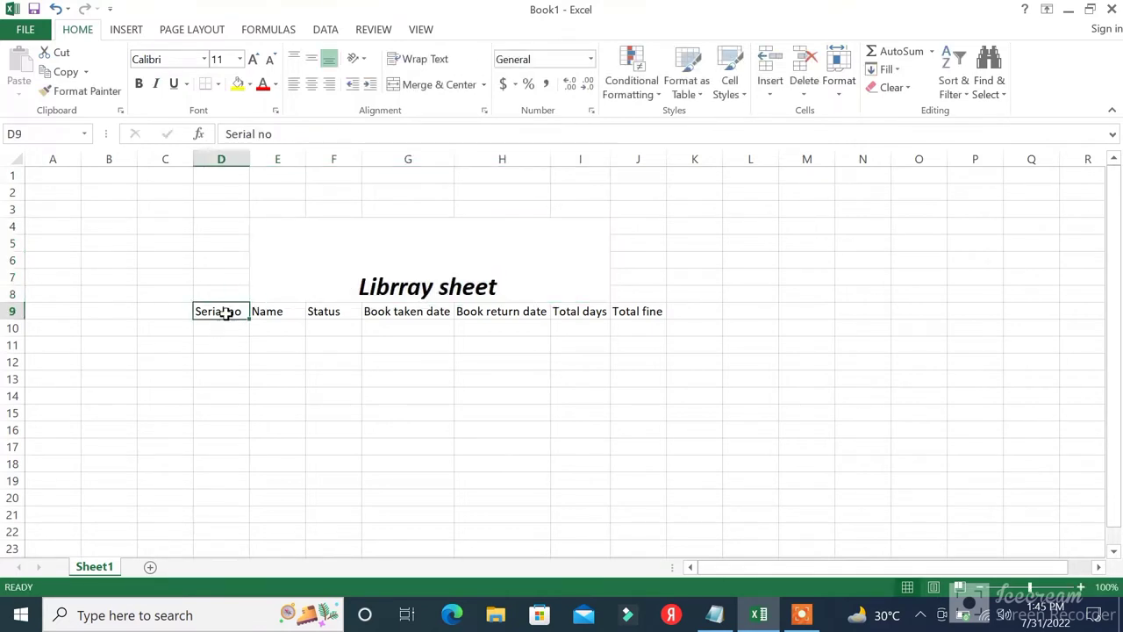
Merge the Serial no, Name and Status headers each with the cell below across rows 9–10.
{"action": "left_click_drag", "start_coordinate": [226, 313], "coordinate": [226, 326]}
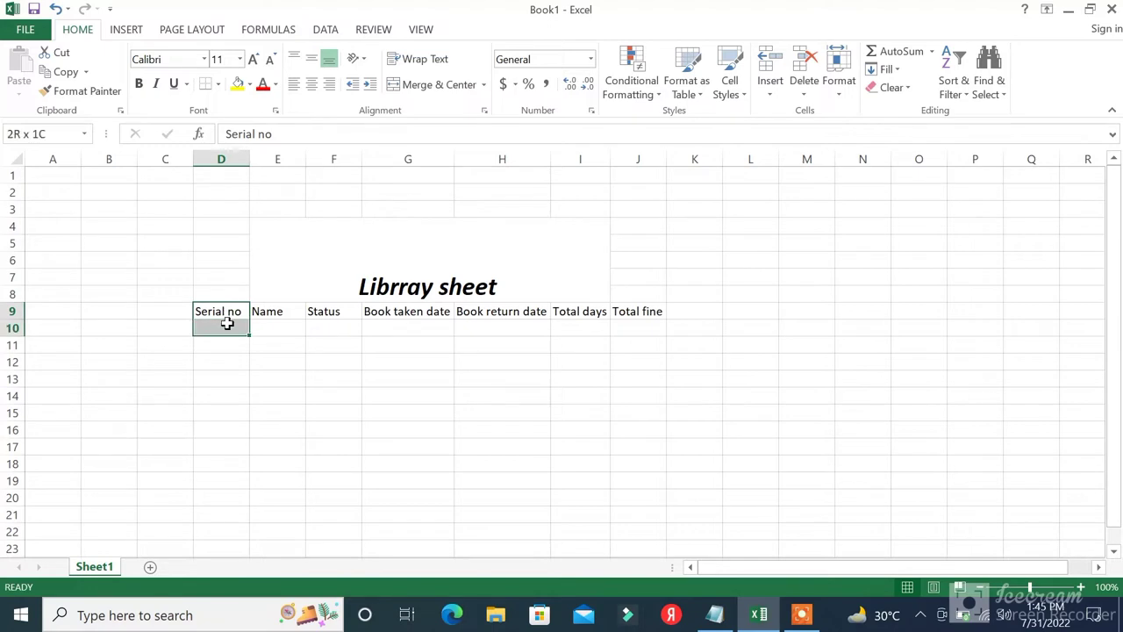
{"action": "left_click", "coordinate": [452, 91]}
{"action": "left_click", "coordinate": [298, 314]}
{"action": "left_click_drag", "start_coordinate": [299, 324], "coordinate": [291, 311]}
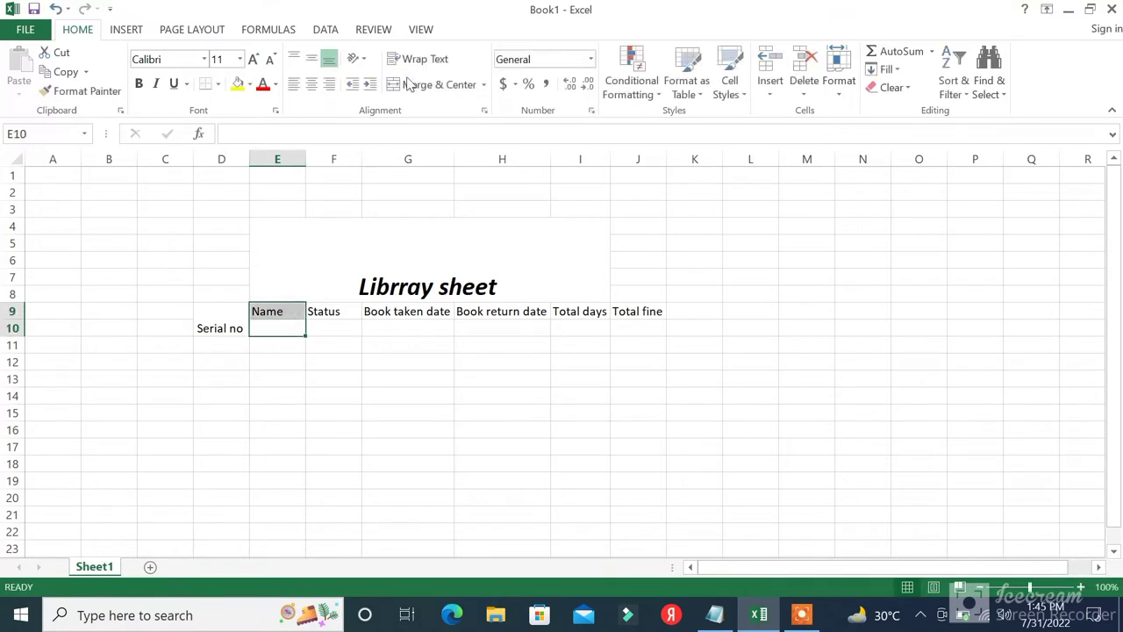
{"action": "left_click", "coordinate": [432, 84]}
{"action": "left_click", "coordinate": [346, 311]}
{"action": "left_click_drag", "start_coordinate": [346, 311], "coordinate": [345, 324]}
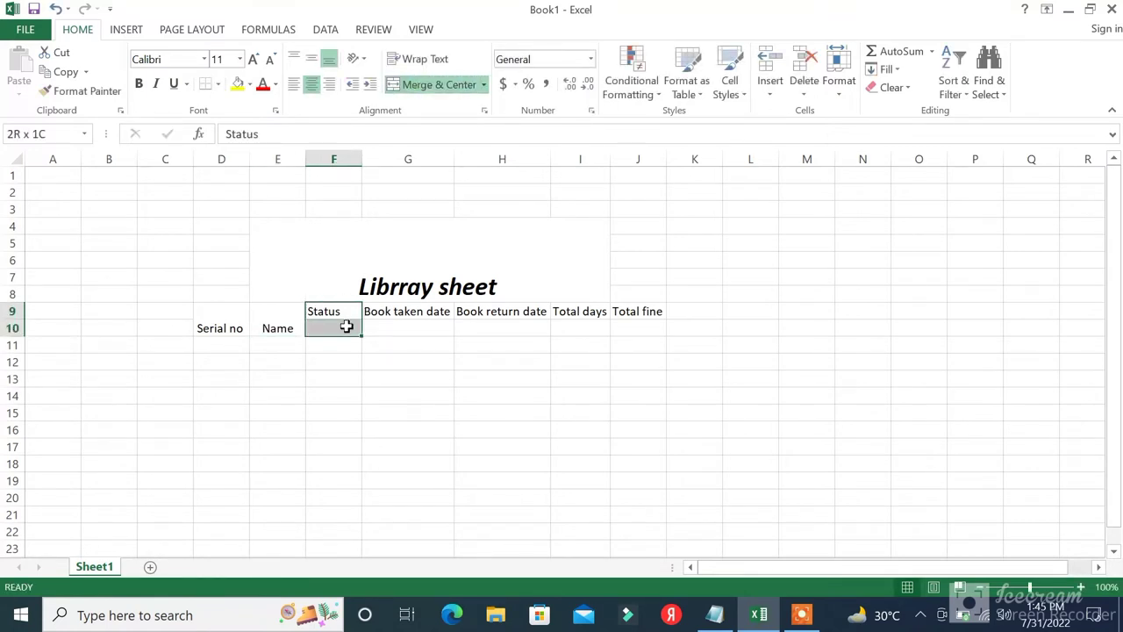
{"action": "left_click", "coordinate": [456, 88]}
Merge the Book taken date, Book return date, Total days and Total fine headers over rows 9–10.
{"action": "left_click", "coordinate": [433, 315]}
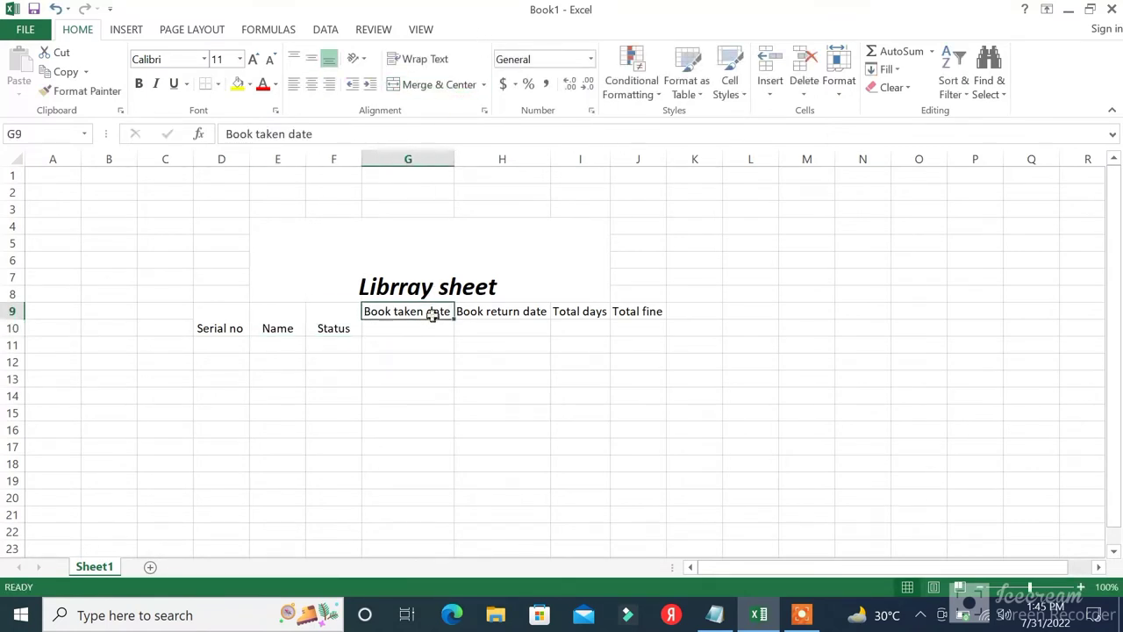
{"action": "left_click", "coordinate": [413, 326]}
{"action": "left_click_drag", "start_coordinate": [413, 326], "coordinate": [413, 310]}
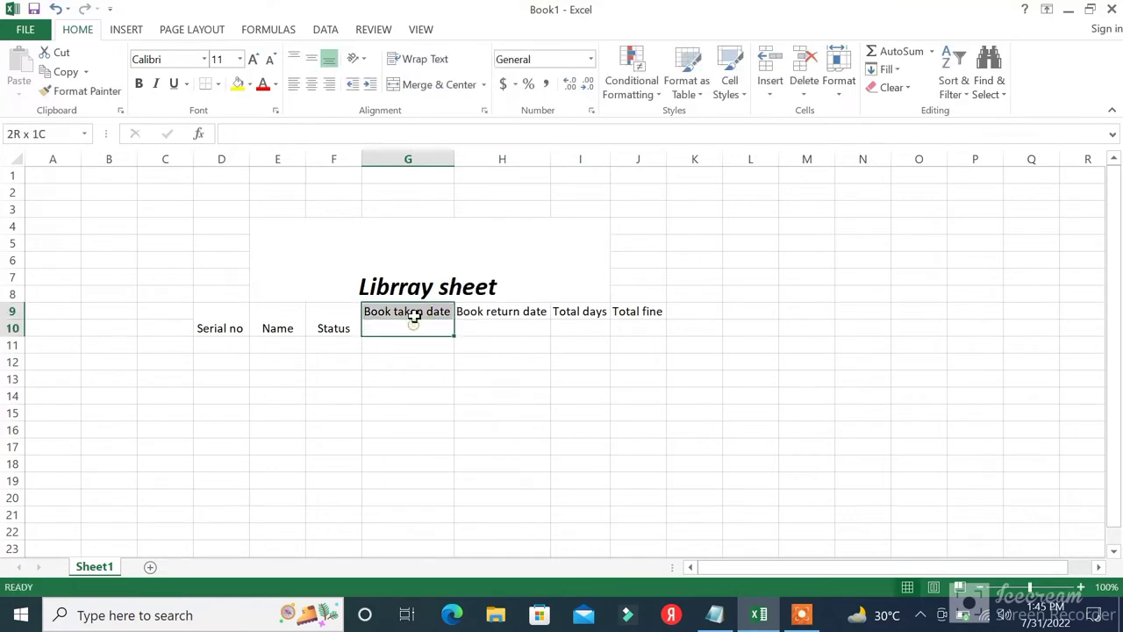
{"action": "left_click", "coordinate": [438, 84]}
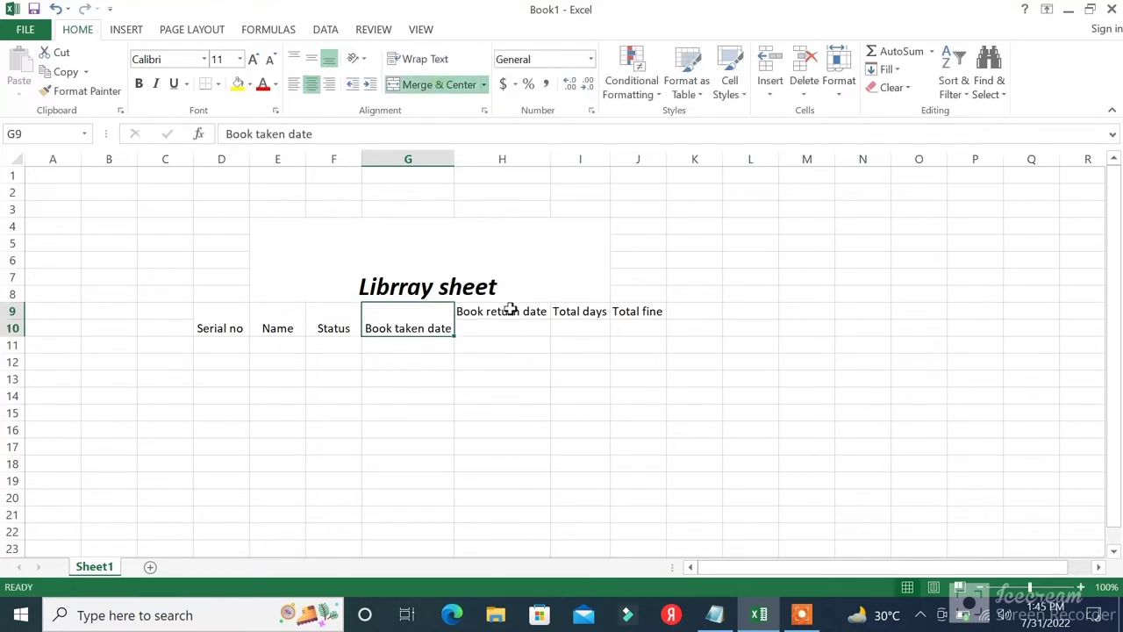
{"action": "left_click_drag", "start_coordinate": [509, 309], "coordinate": [509, 323]}
{"action": "left_click", "coordinate": [405, 81]}
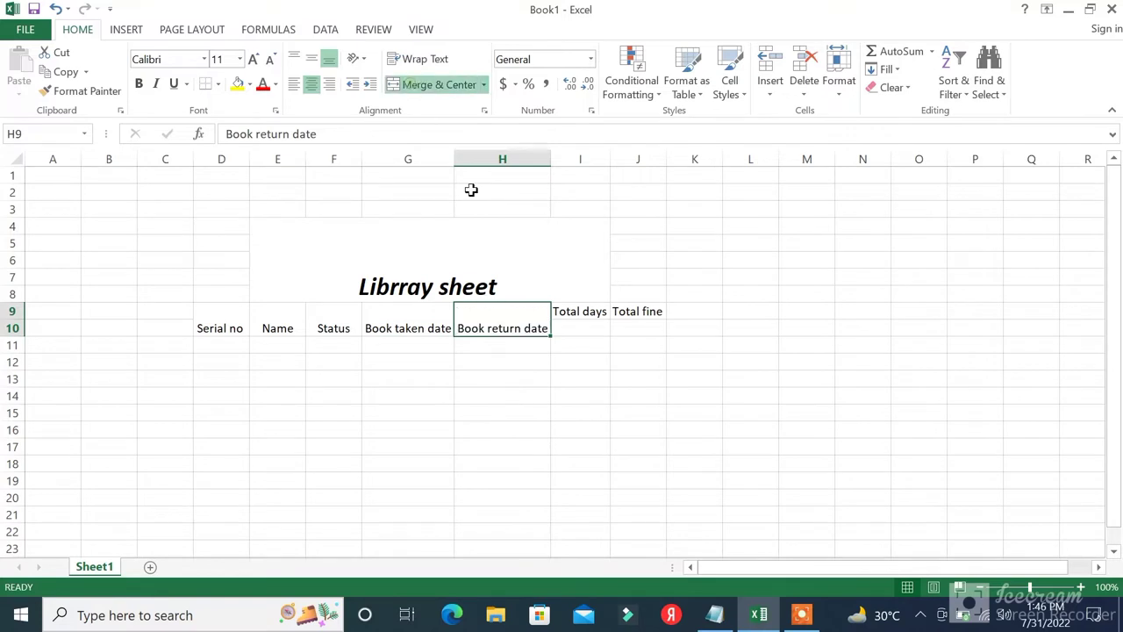
{"action": "left_click", "coordinate": [592, 309]}
{"action": "double_click", "coordinate": [590, 314]}
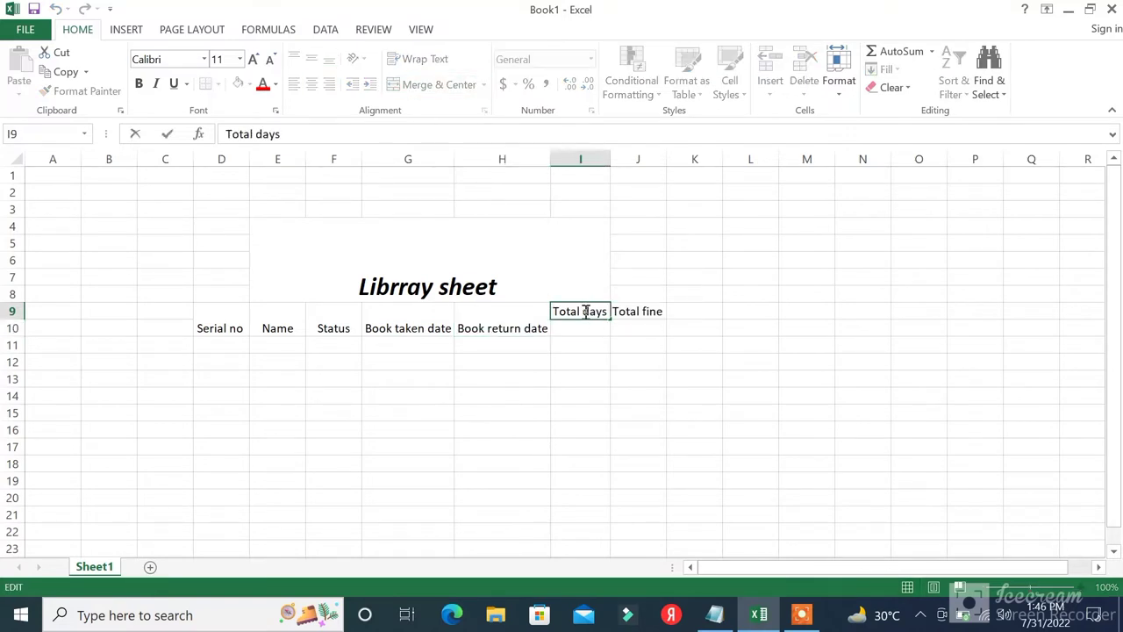
{"action": "left_click_drag", "start_coordinate": [592, 331], "coordinate": [587, 310]}
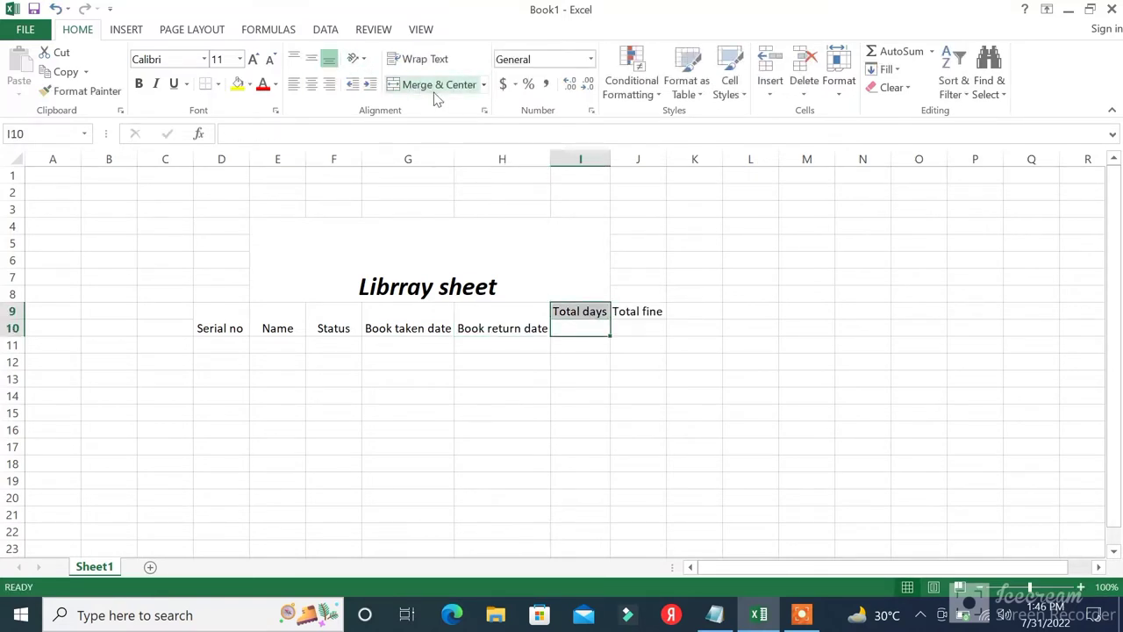
{"action": "left_click", "coordinate": [436, 86]}
{"action": "left_click", "coordinate": [656, 313]}
{"action": "left_click_drag", "start_coordinate": [656, 314], "coordinate": [640, 330]}
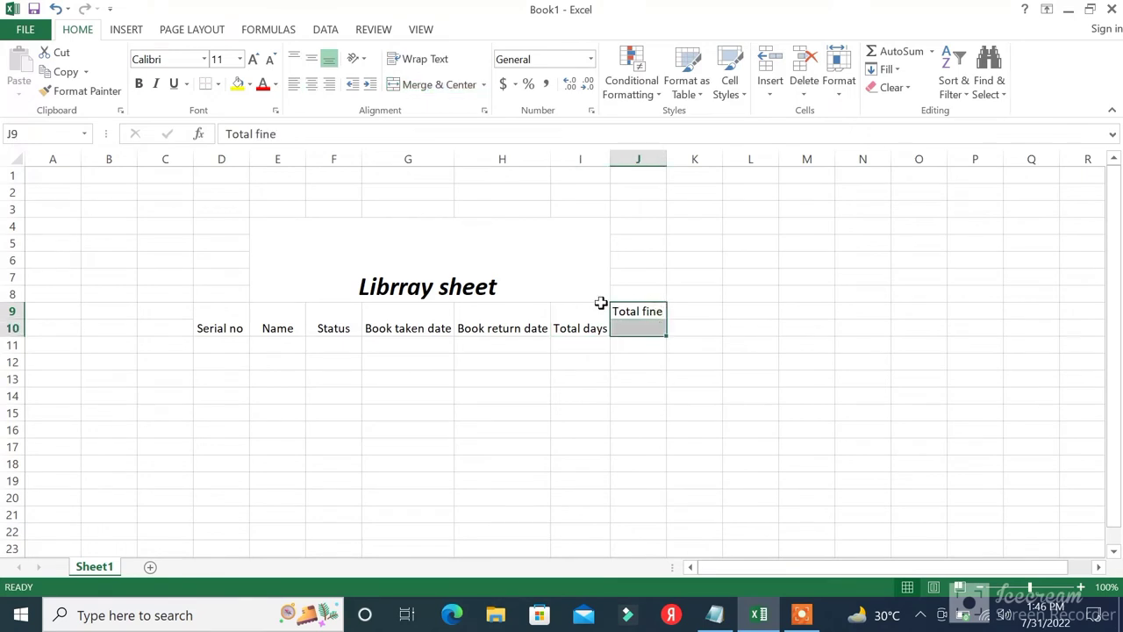
{"action": "left_click", "coordinate": [431, 85]}
Enter 1001 in D11 and fill it down as a series to 1007 in D17.
{"action": "left_click", "coordinate": [245, 347]}
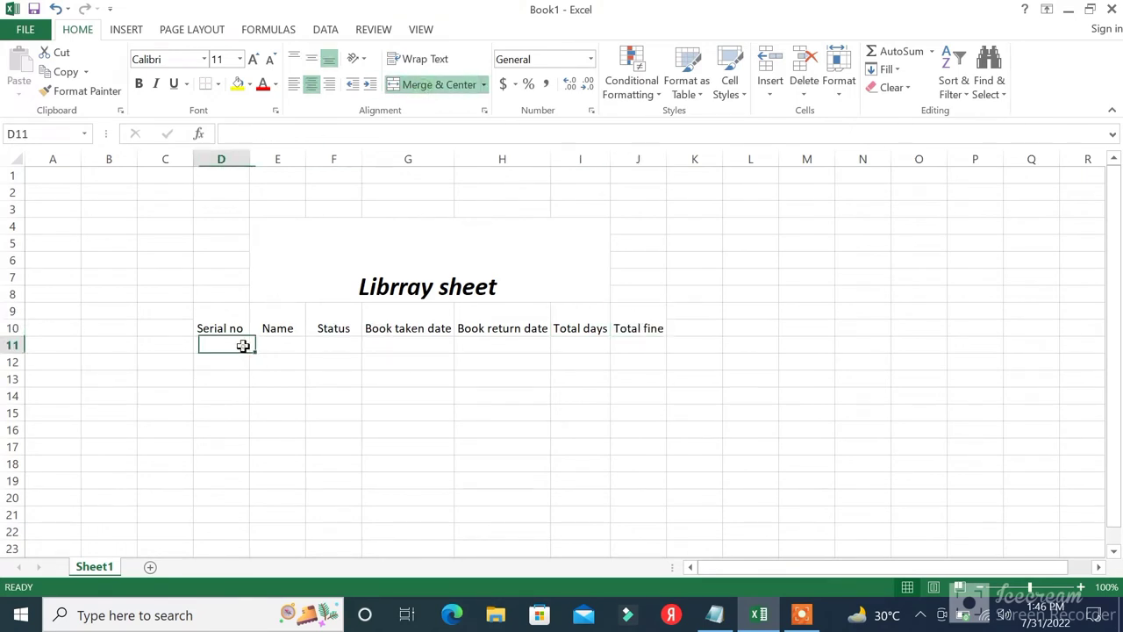
{"action": "type", "text": "1001"}
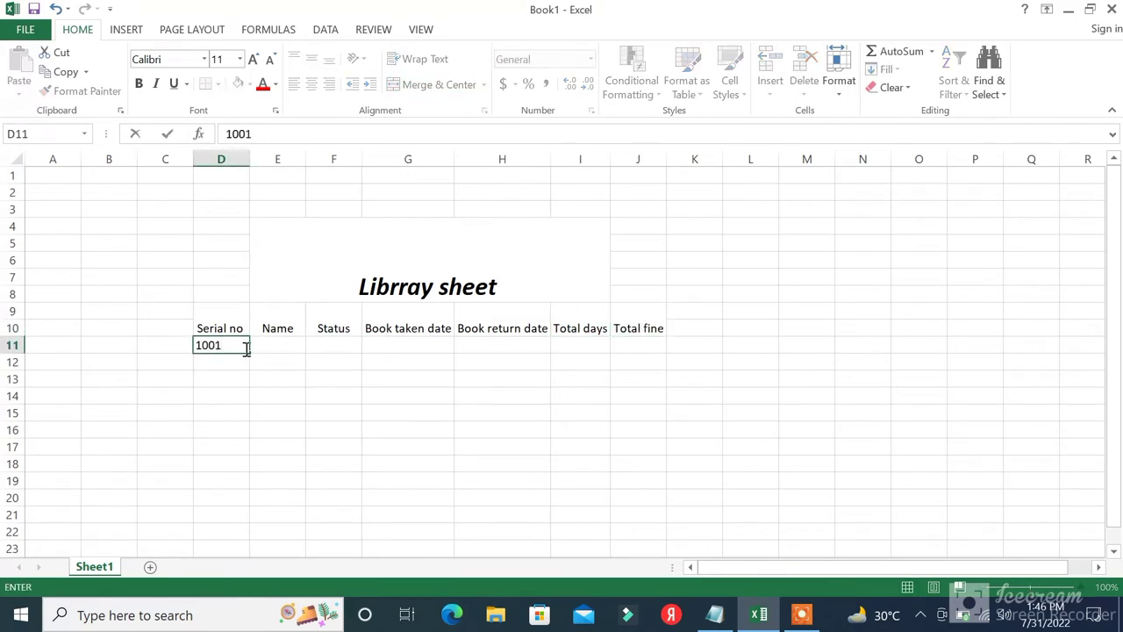
{"action": "left_click_drag", "start_coordinate": [249, 352], "coordinate": [251, 451]}
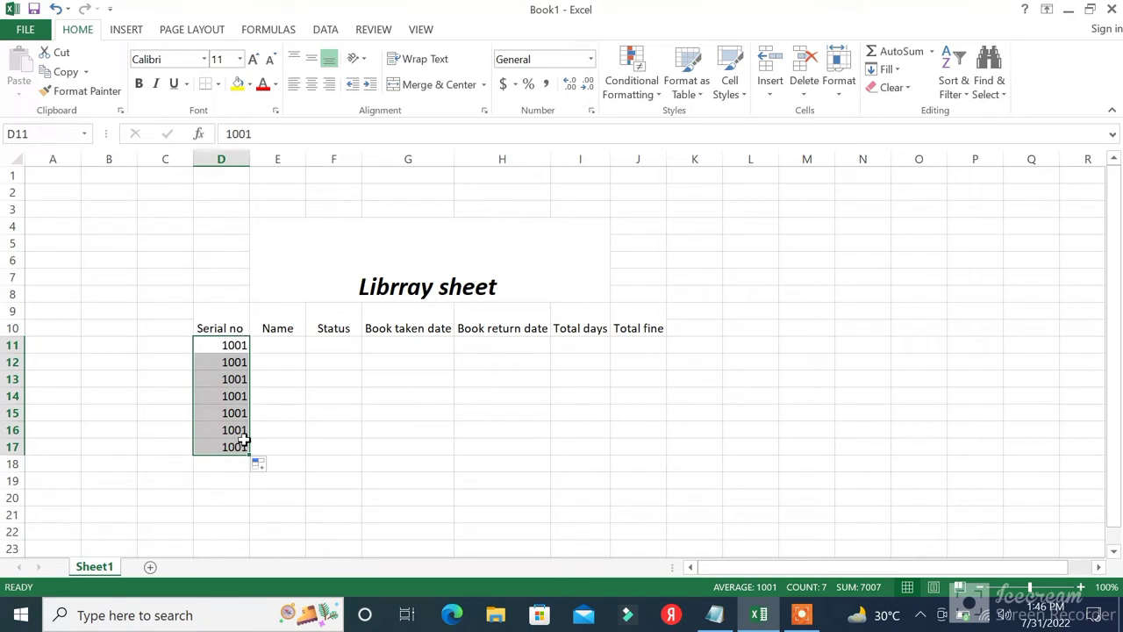
{"action": "left_click", "coordinate": [264, 469]}
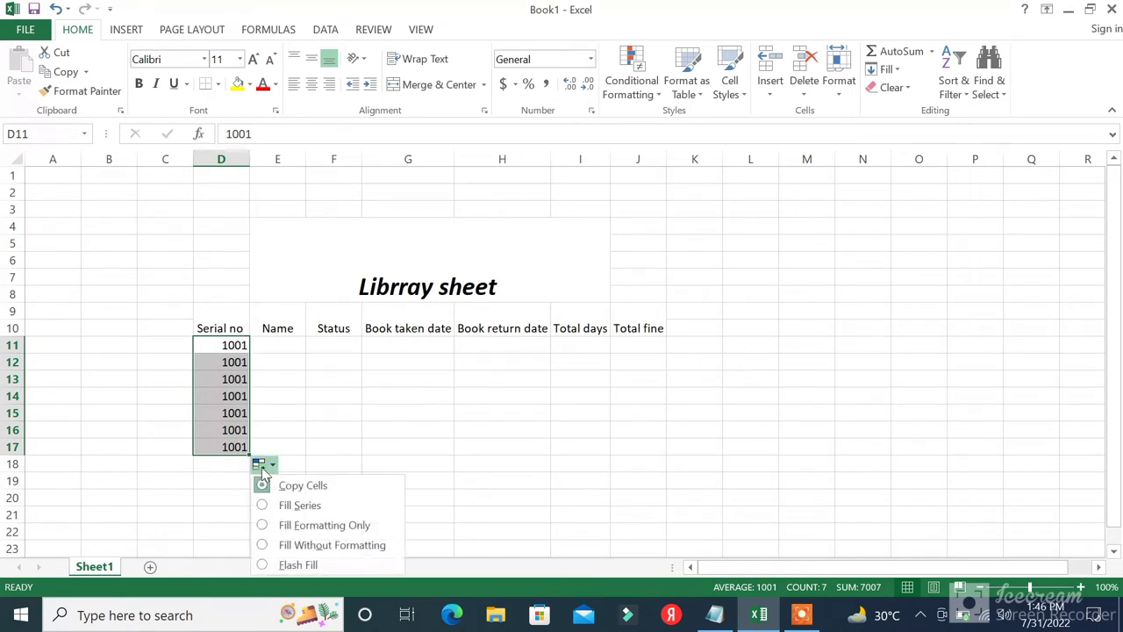
{"action": "left_click", "coordinate": [286, 504]}
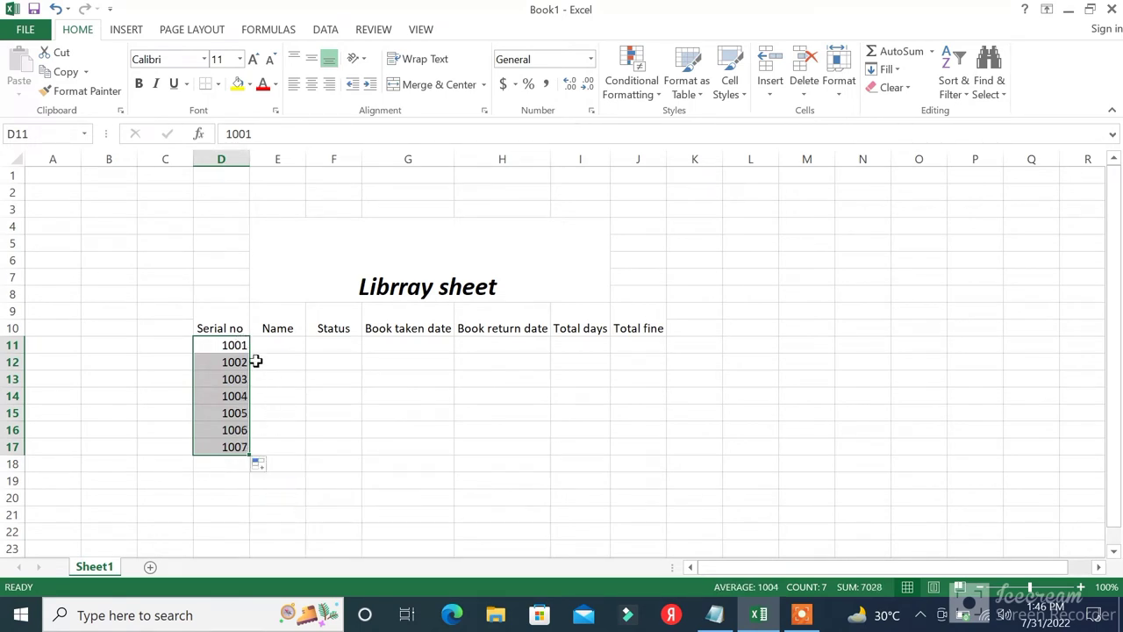
{"action": "left_click", "coordinate": [285, 342]}
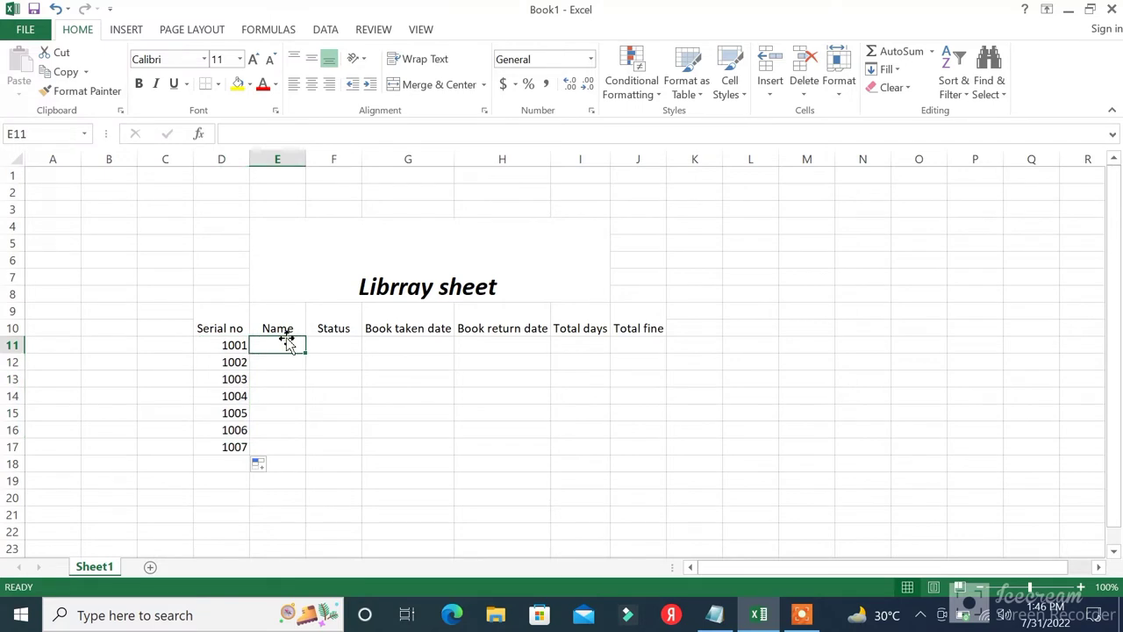
Type the seven borrowers' first names down E11:E17, one per row.
{"action": "type", "text": "nida"}
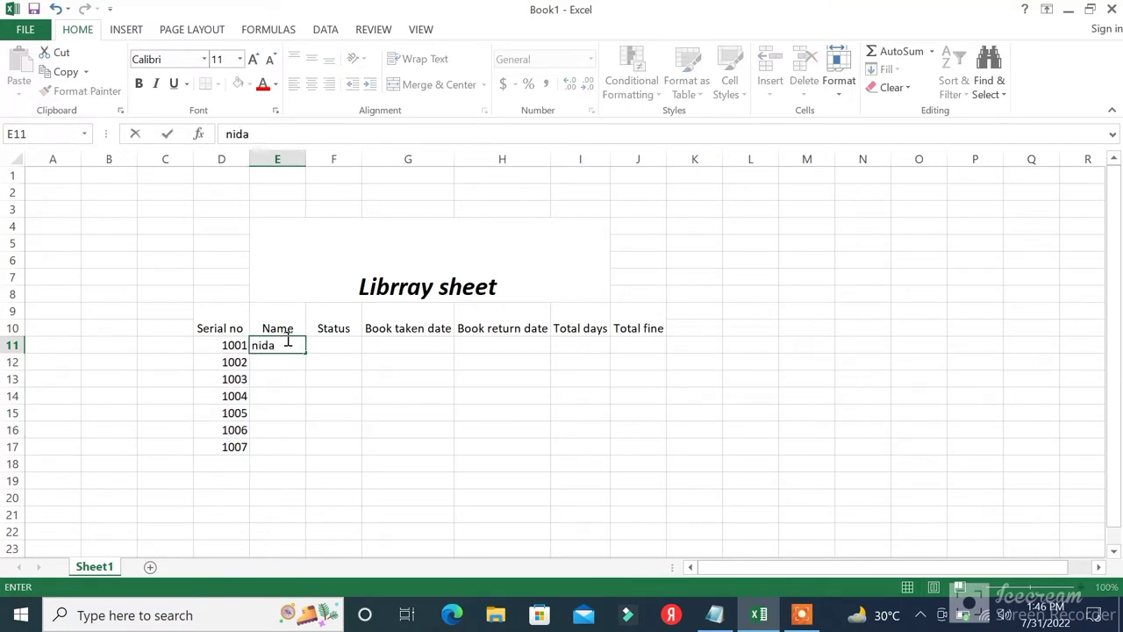
{"action": "key", "text": "Return"}
{"action": "type", "text": "fajar"}
{"action": "key", "text": "Return"}
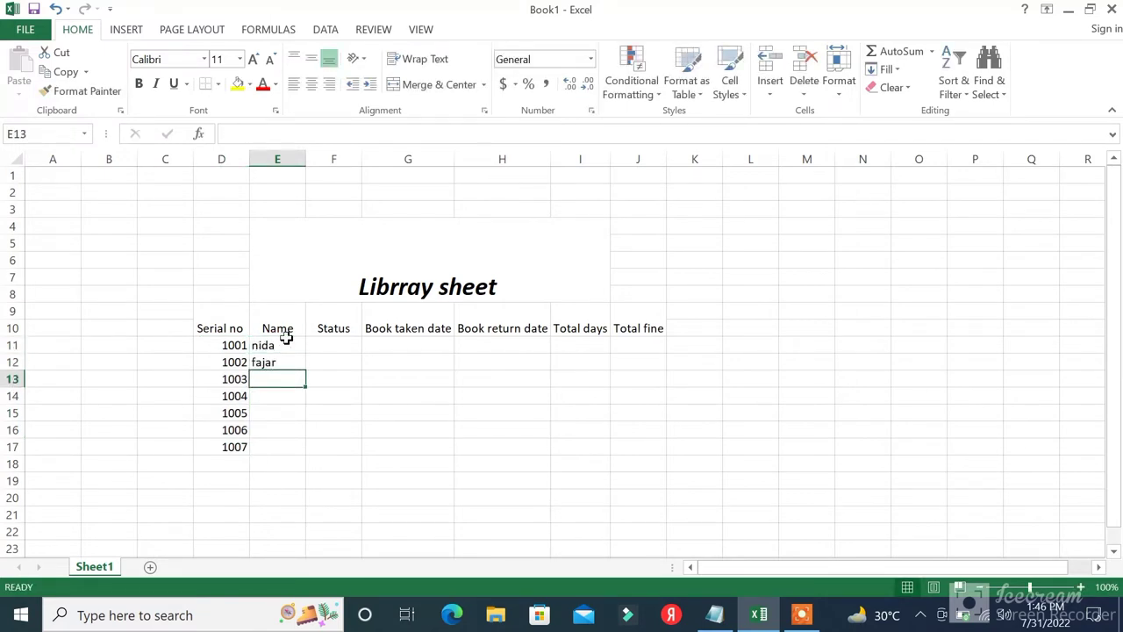
{"action": "type", "text": "ayesha"}
{"action": "key", "text": "Return"}
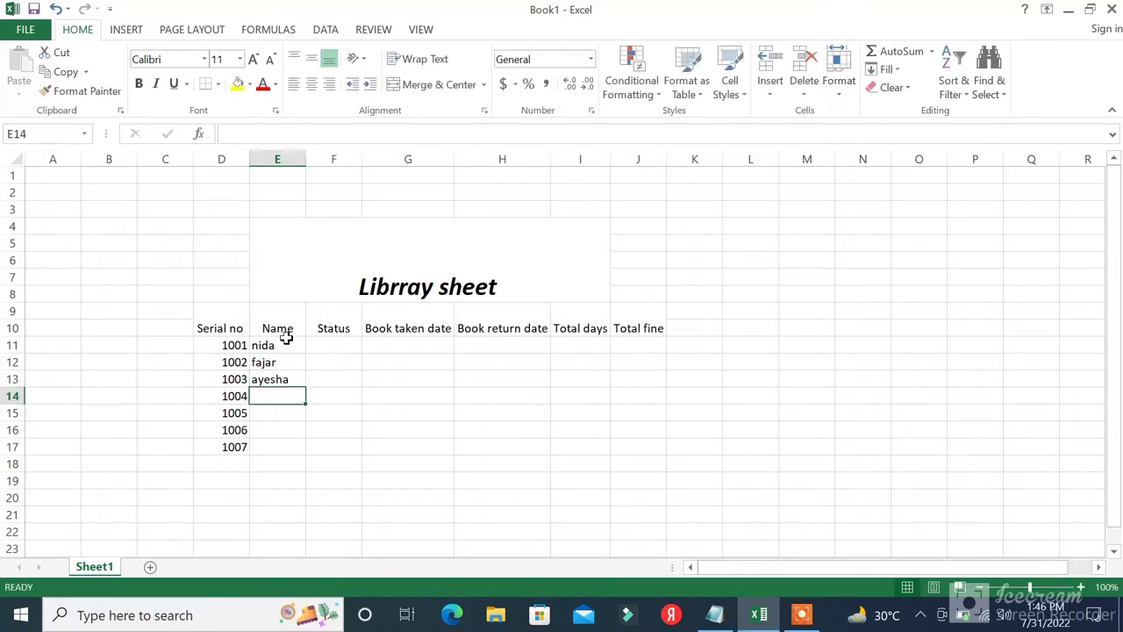
{"action": "type", "text": "mehak"}
{"action": "key", "text": "Return"}
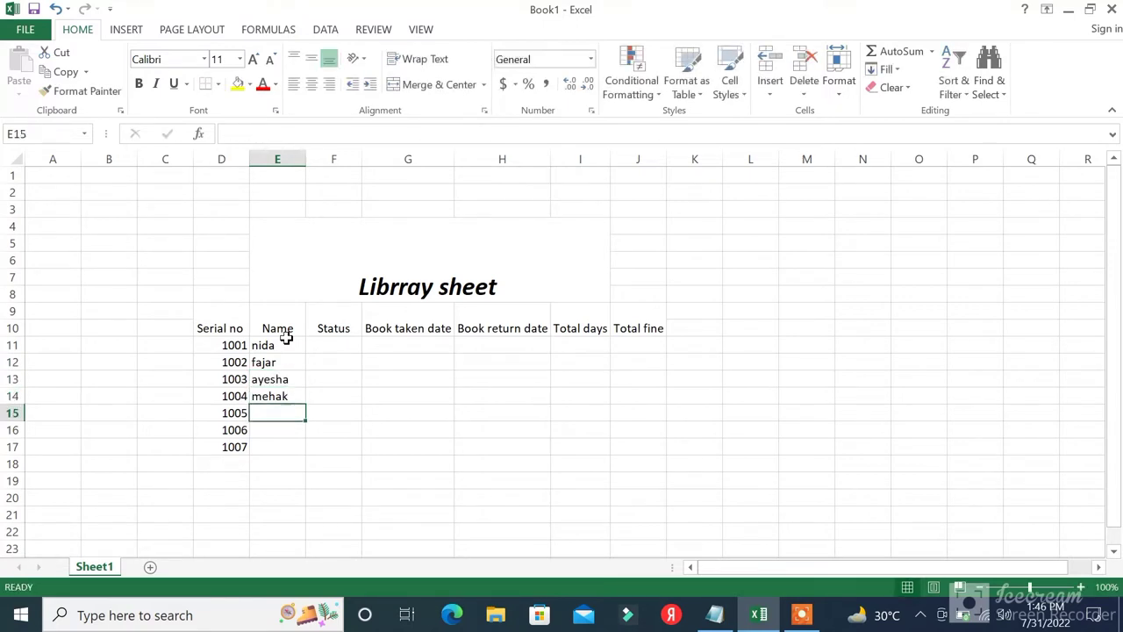
{"action": "type", "text": "kiran"}
{"action": "key", "text": "Return"}
{"action": "type", "text": "hi"}
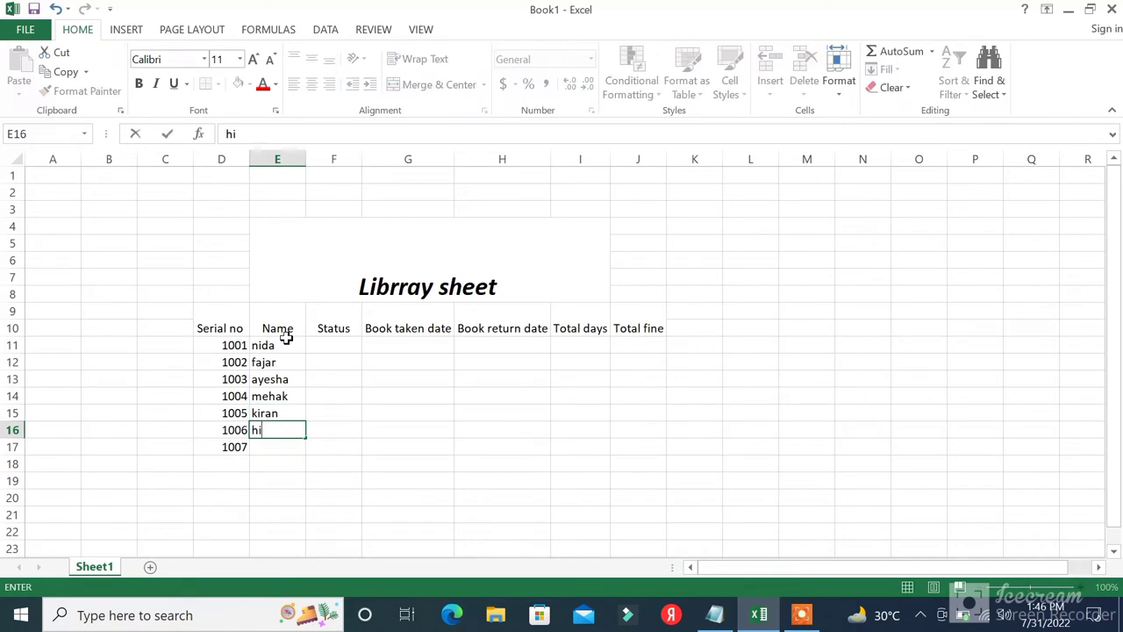
{"action": "type", "text": "na"}
{"action": "key", "text": "Return"}
{"action": "type", "text": "ruba"}
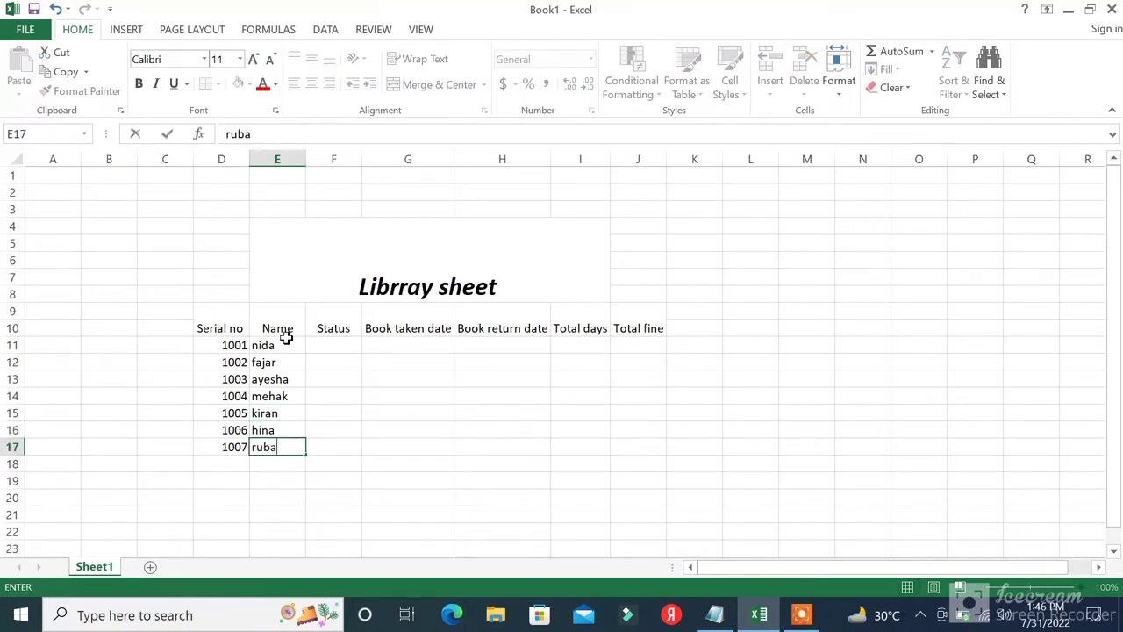
{"action": "type", "text": "b"}
{"action": "left_click", "coordinate": [334, 343]}
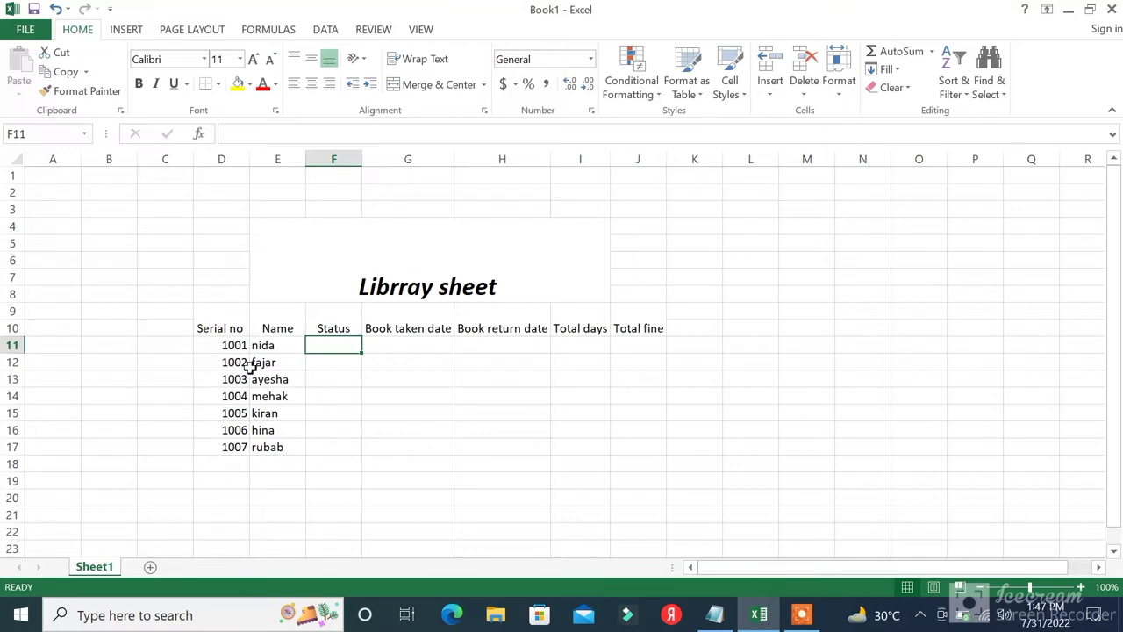
Enter civil, member and civil as the first three statuses in F11:F13.
{"action": "double_click", "coordinate": [341, 347]}
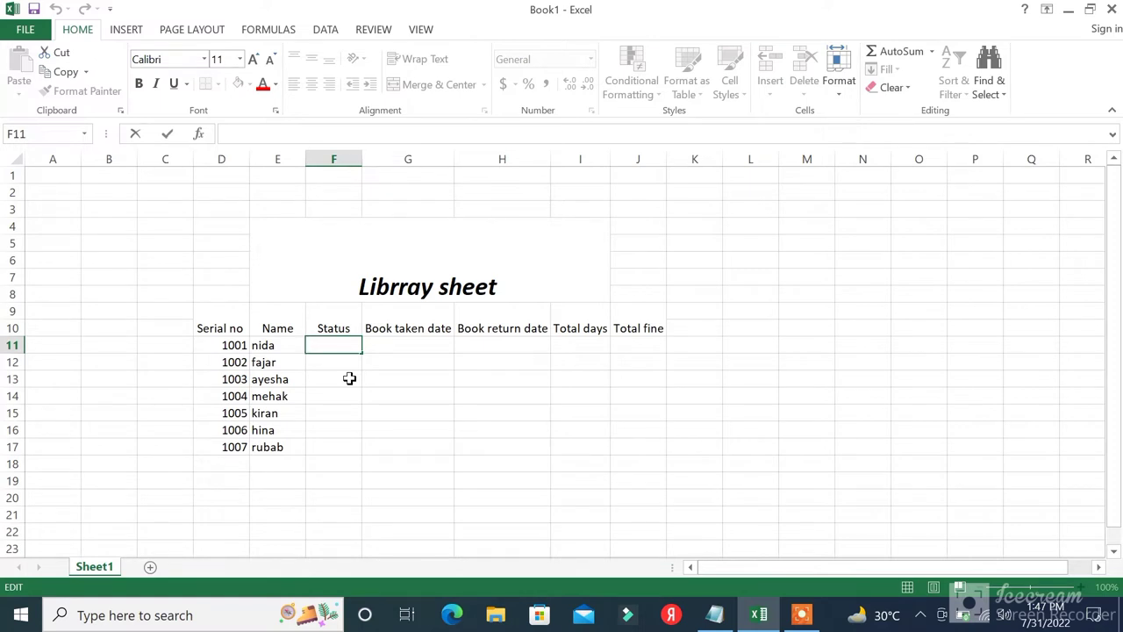
{"action": "type", "text": "civil"}
{"action": "type", "text": "es"}
{"action": "key", "text": "BackSpace"}
{"action": "key", "text": "BackSpace"}
{"action": "left_click", "coordinate": [350, 375]}
{"action": "left_click", "coordinate": [351, 369]}
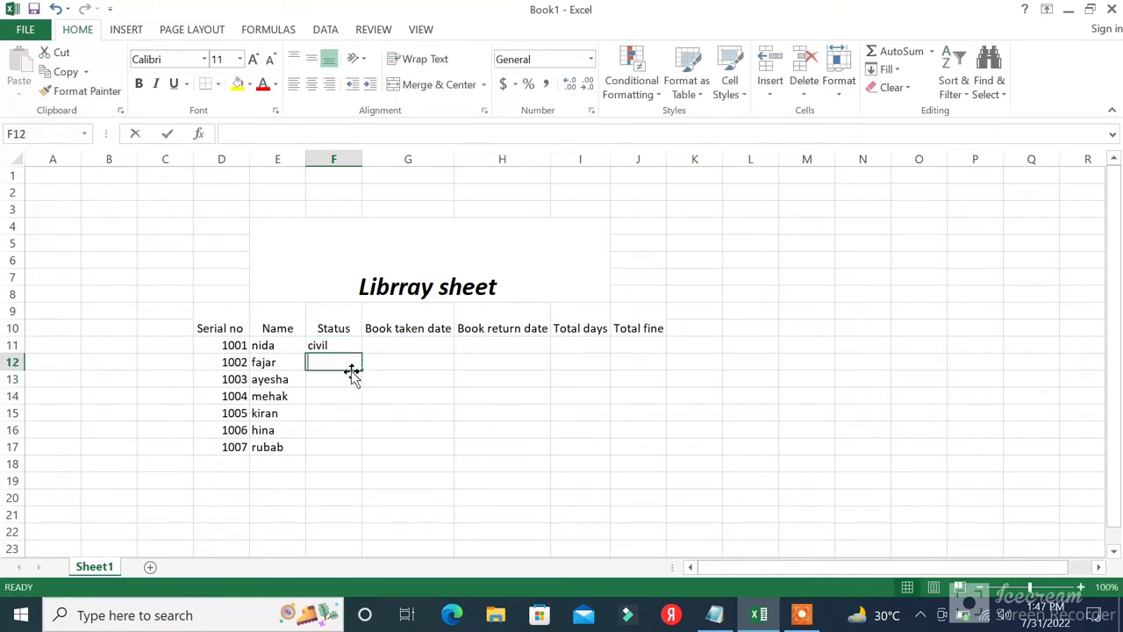
{"action": "type", "text": "member"}
{"action": "key", "text": "Return"}
{"action": "type", "text": "civil"}
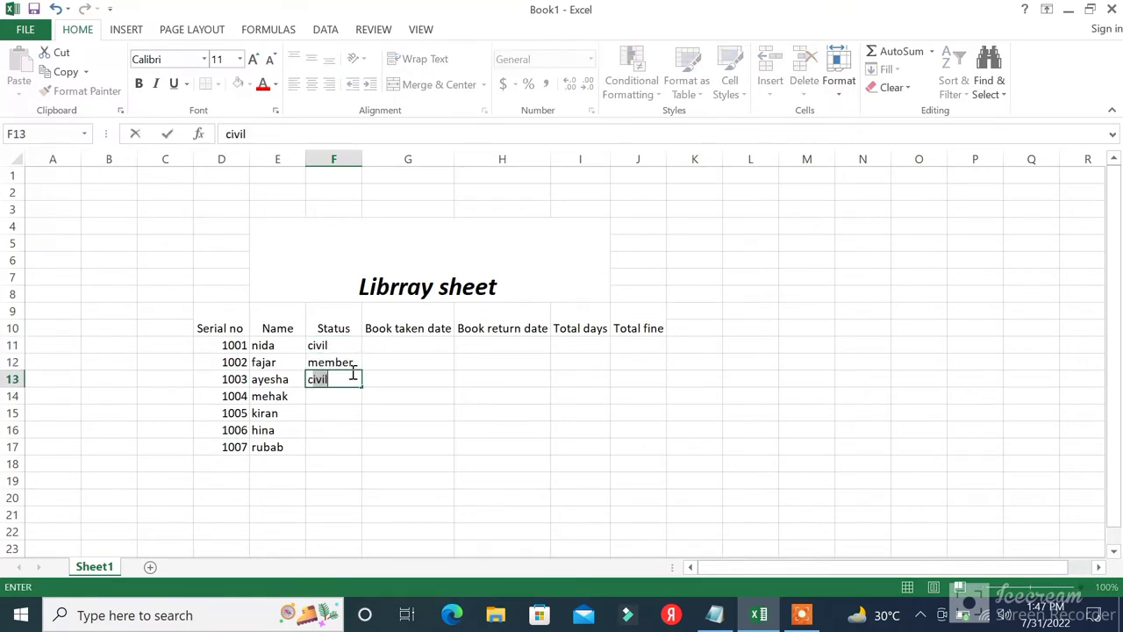
{"action": "key", "text": "Return"}
{"action": "key", "text": "Return"}
Fill the remaining statuses in F14:F17, marking the last two borrowers civil.
{"action": "type", "text": "member"}
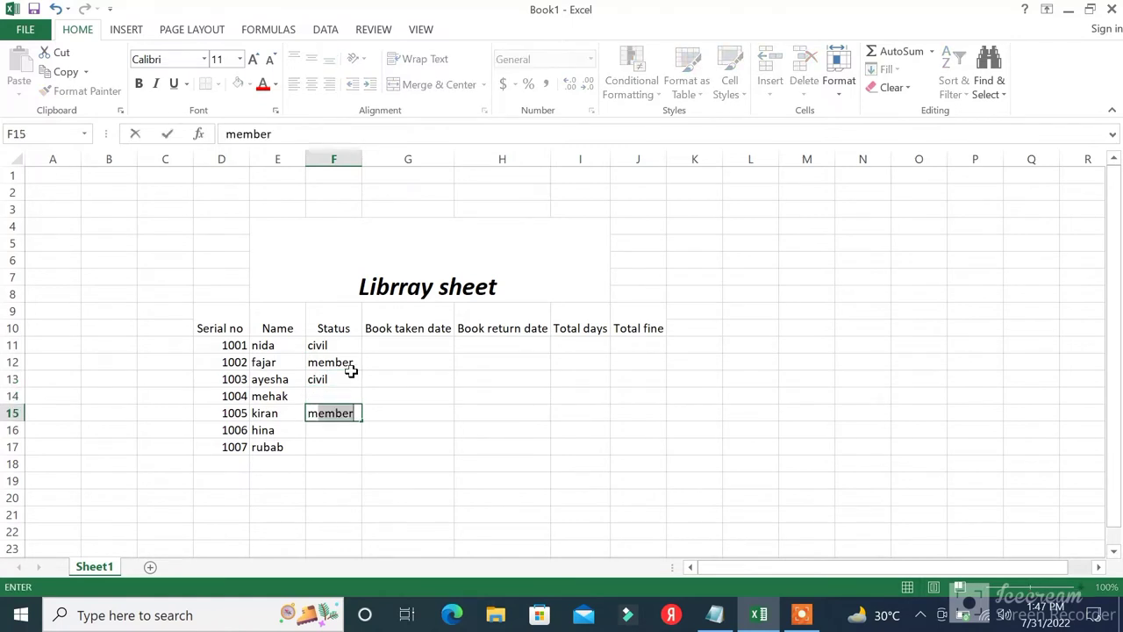
{"action": "key", "text": "Up"}
{"action": "type", "text": "me"}
{"action": "key", "text": "Right"}
{"action": "key", "text": "Down"}
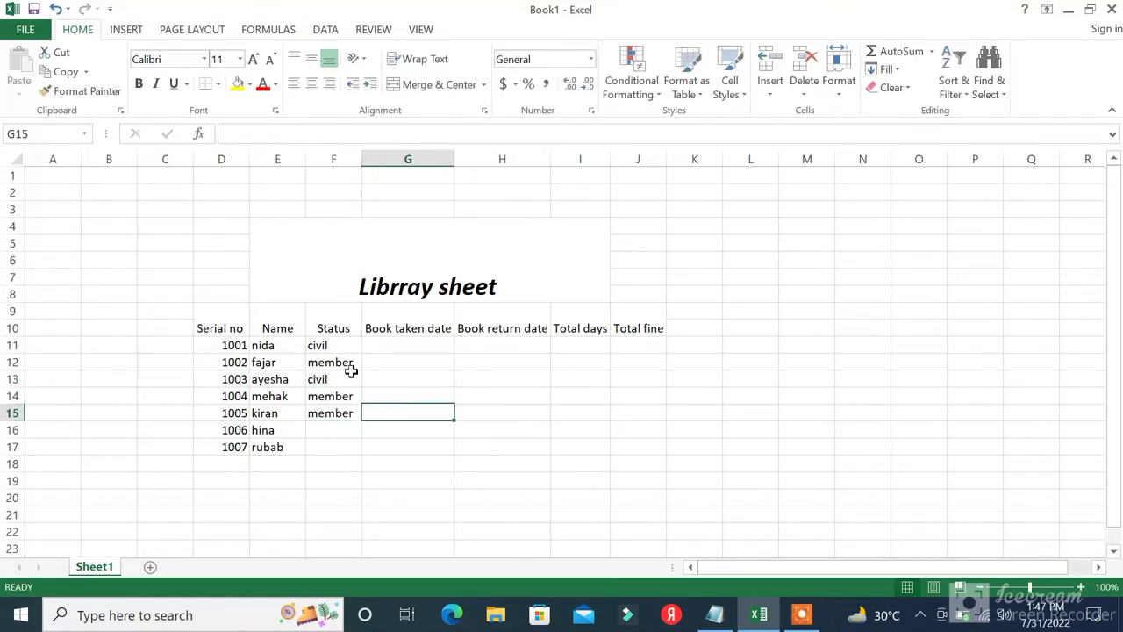
{"action": "key", "text": "Down"}
{"action": "key", "text": "Down"}
{"action": "key", "text": "Left"}
{"action": "key", "text": "Up"}
{"action": "type", "text": "c"}
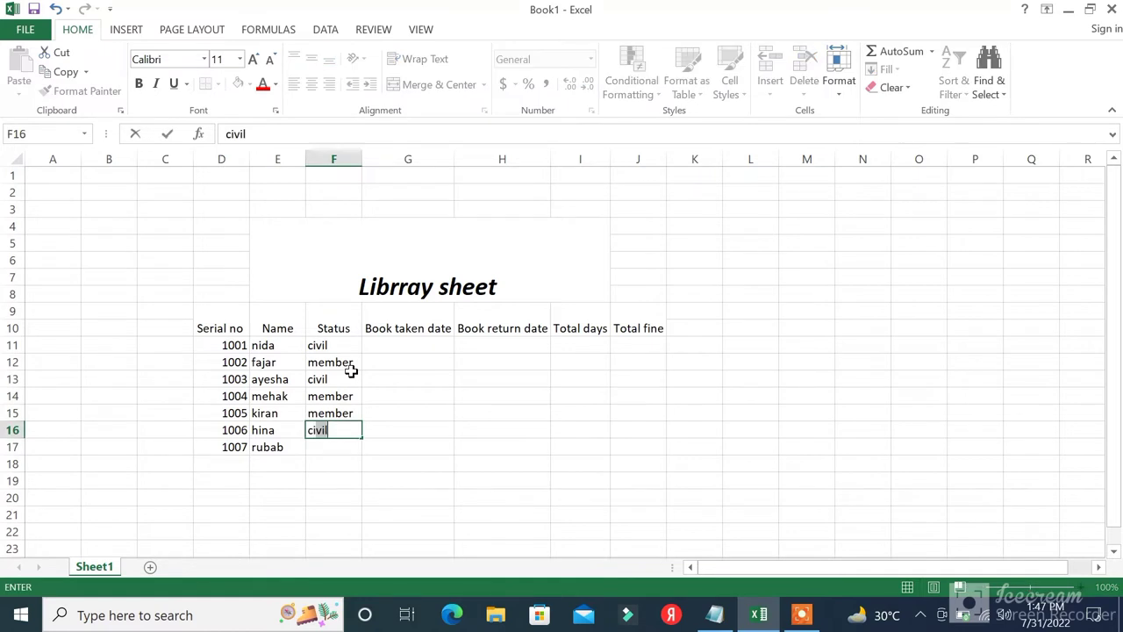
{"action": "key", "text": "Return"}
{"action": "type", "text": "civil"}
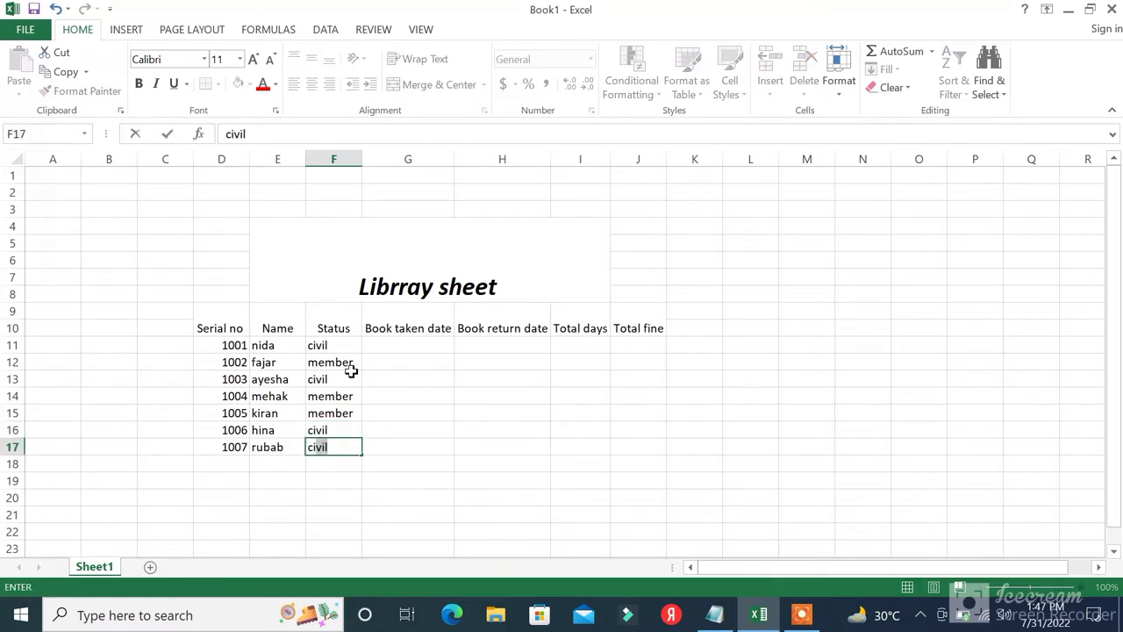
{"action": "key", "text": "Return"}
{"action": "left_click", "coordinate": [406, 342]}
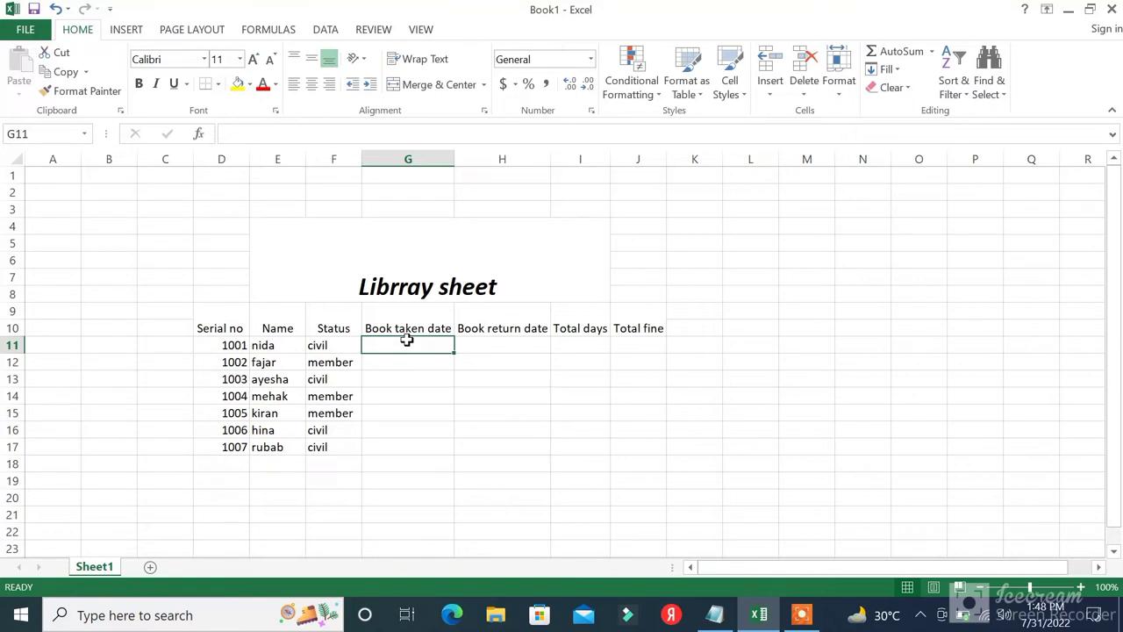
Enter taken dates 7/20/2022, 7/21/2022 and 7/22/2022 in G11:G13.
{"action": "type", "text": "7"}
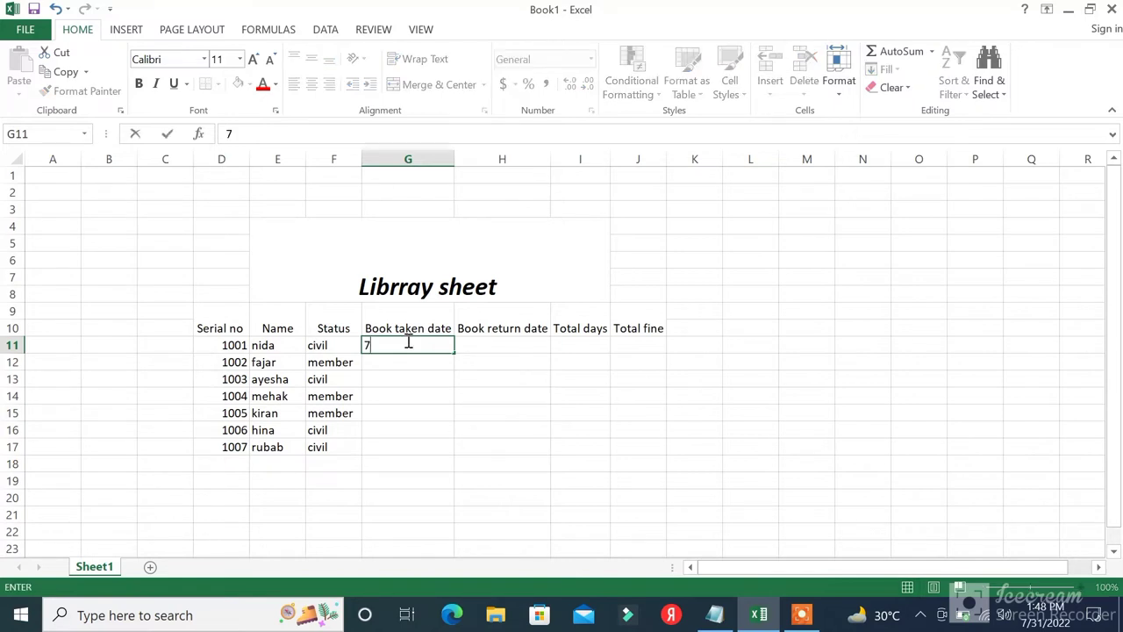
{"action": "type", "text": "/"}
{"action": "type", "text": "20"}
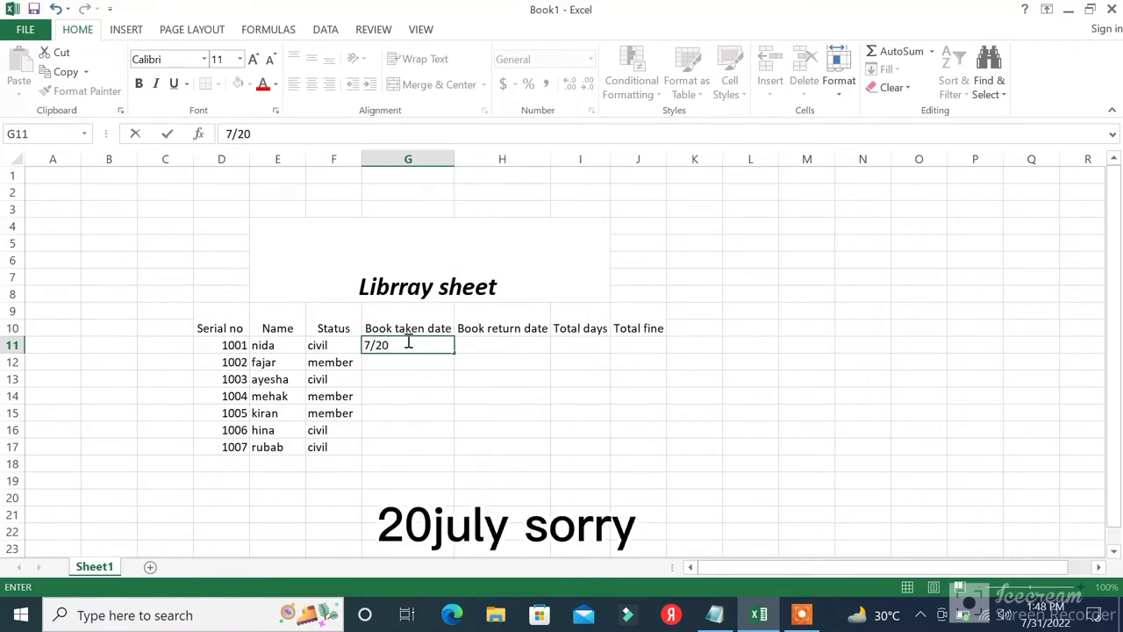
{"action": "type", "text": "/20"}
{"action": "type", "text": "0"}
{"action": "key", "text": "BackSpace"}
{"action": "type", "text": "22"}
{"action": "key", "text": "Return"}
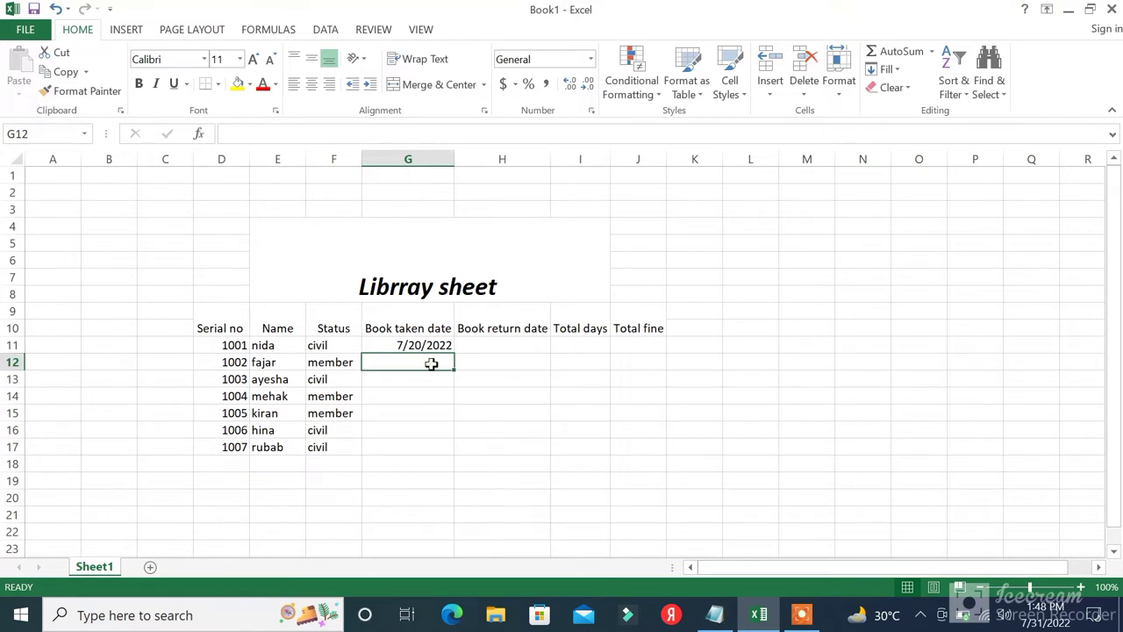
{"action": "type", "text": "8"}
{"action": "key", "text": "BackSpace"}
{"action": "type", "text": "7"}
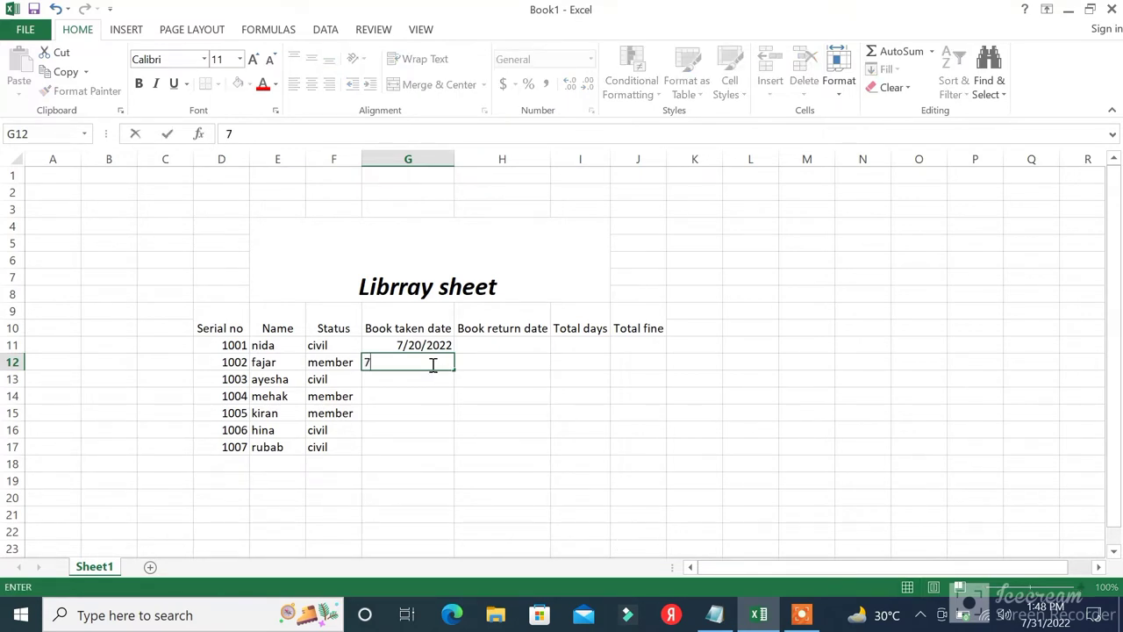
{"action": "type", "text": "/21/"}
{"action": "type", "text": "2022"}
{"action": "key", "text": "Return"}
{"action": "type", "text": "7/"}
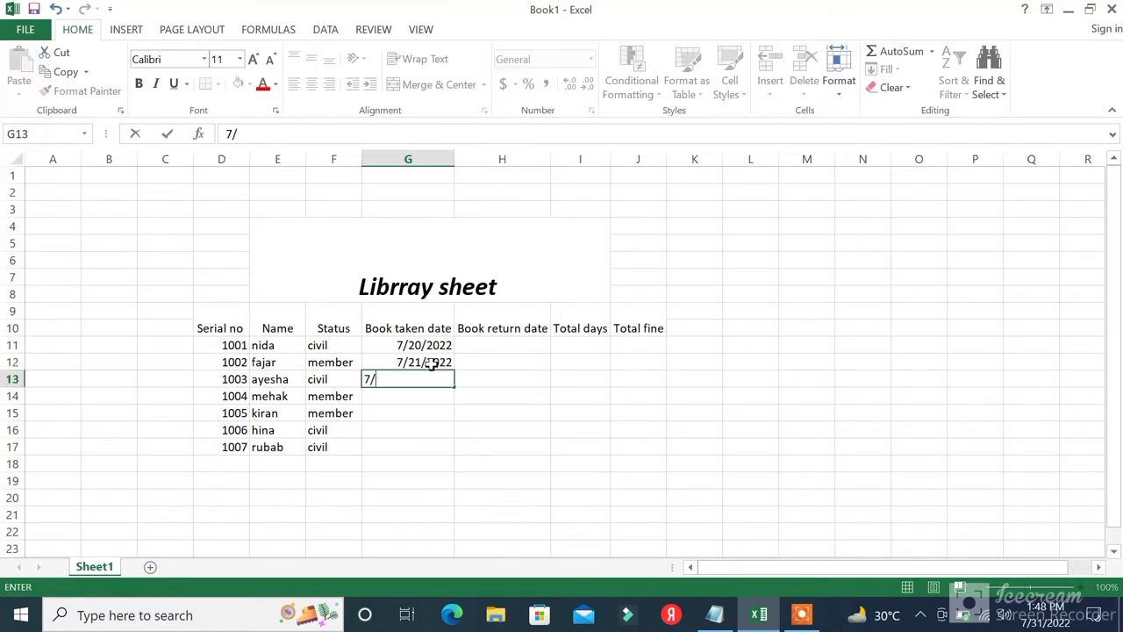
{"action": "type", "text": "22/2"}
{"action": "type", "text": "022"}
{"action": "key", "text": "ctrl+Return"}
{"action": "key", "text": "Return"}
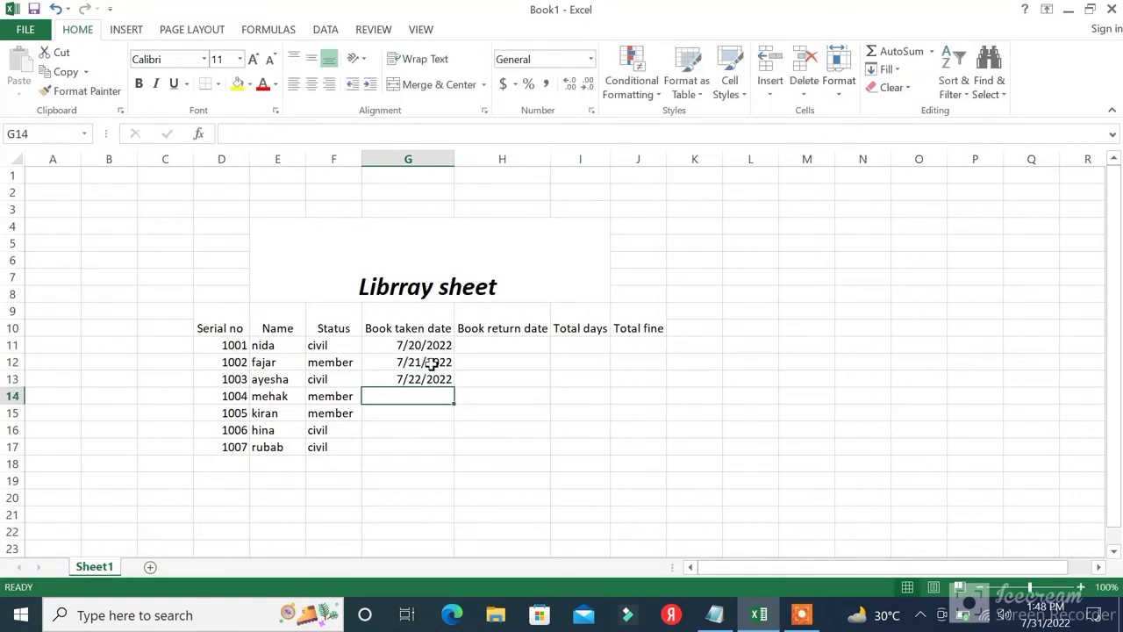
Enter taken dates 7/2/2022, 7/5/2022, 7/5/2022 and 7/9/2022 in G14:G17.
{"action": "type", "text": "7/2/2022"}
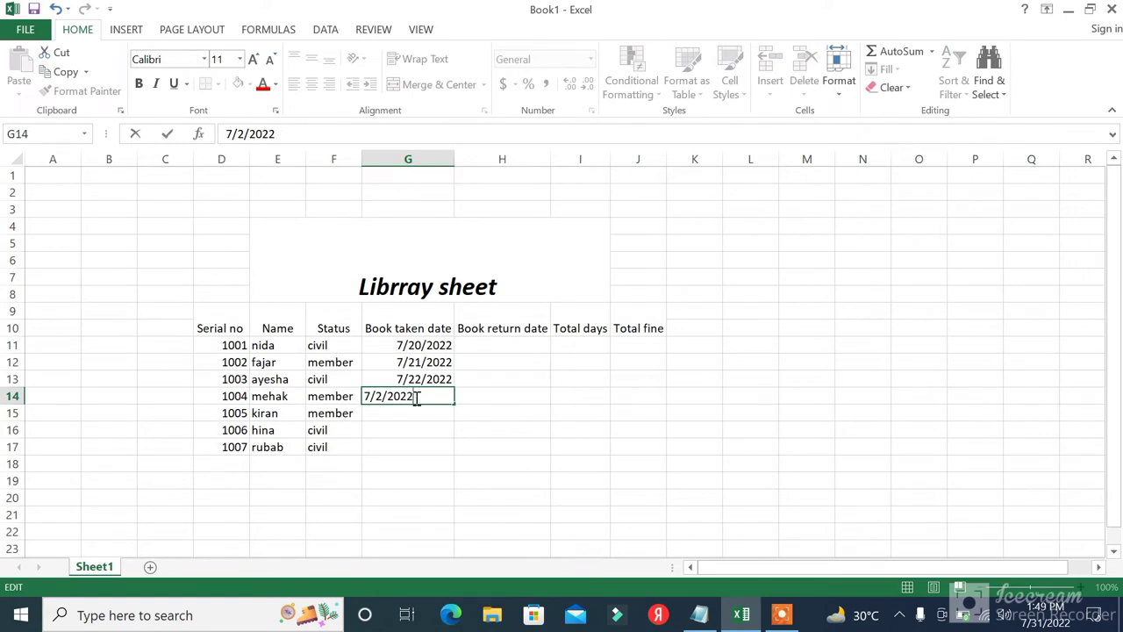
{"action": "left_click", "coordinate": [373, 413]}
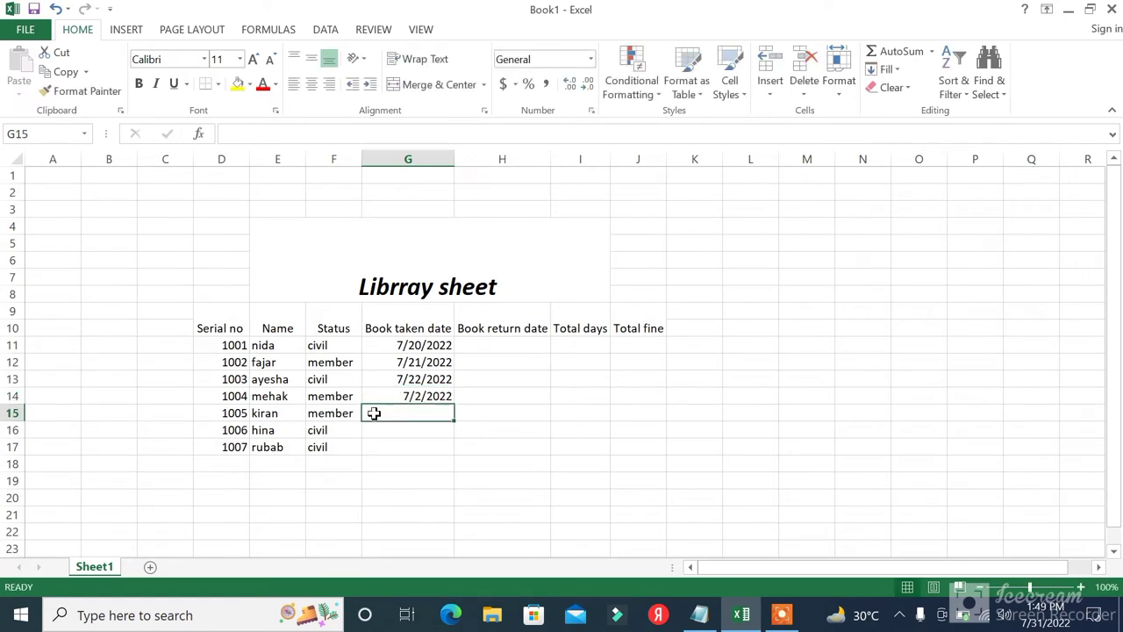
{"action": "type", "text": "7/5/"}
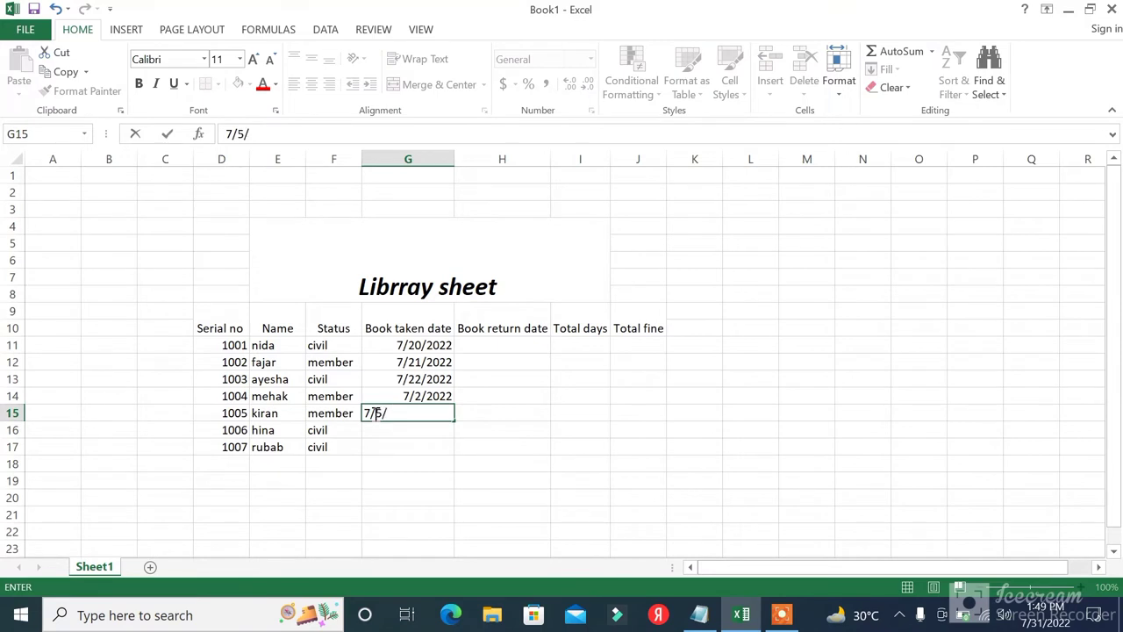
{"action": "type", "text": "2022"}
{"action": "key", "text": "Return"}
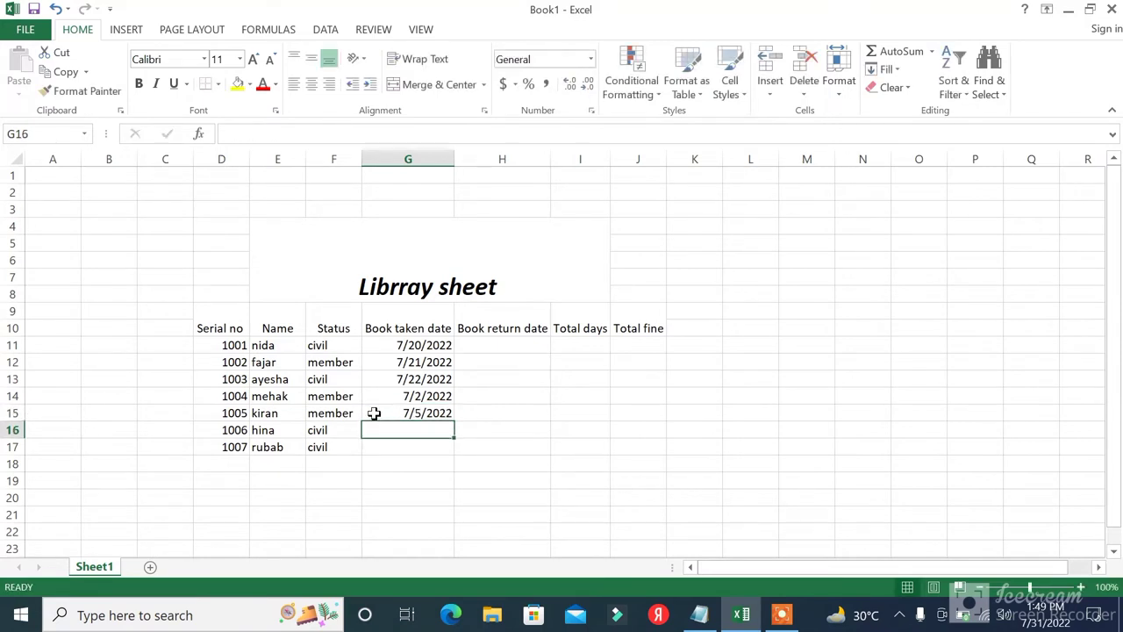
{"action": "type", "text": "7"}
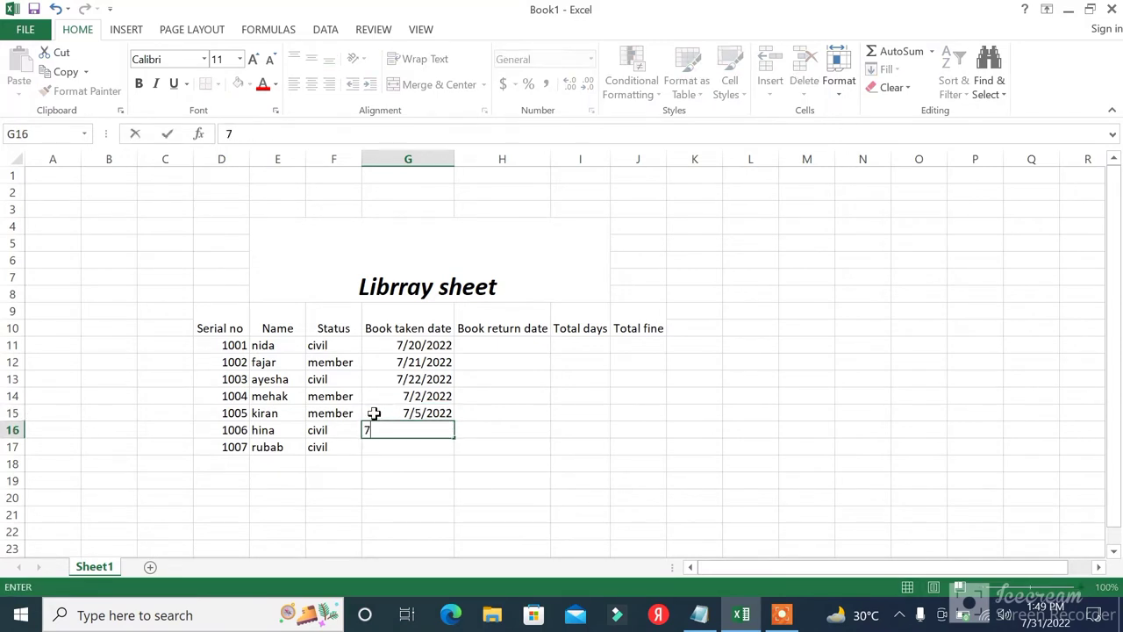
{"action": "type", "text": "/"}
{"action": "type", "text": "5"}
{"action": "type", "text": "/2022"}
{"action": "key", "text": "Return"}
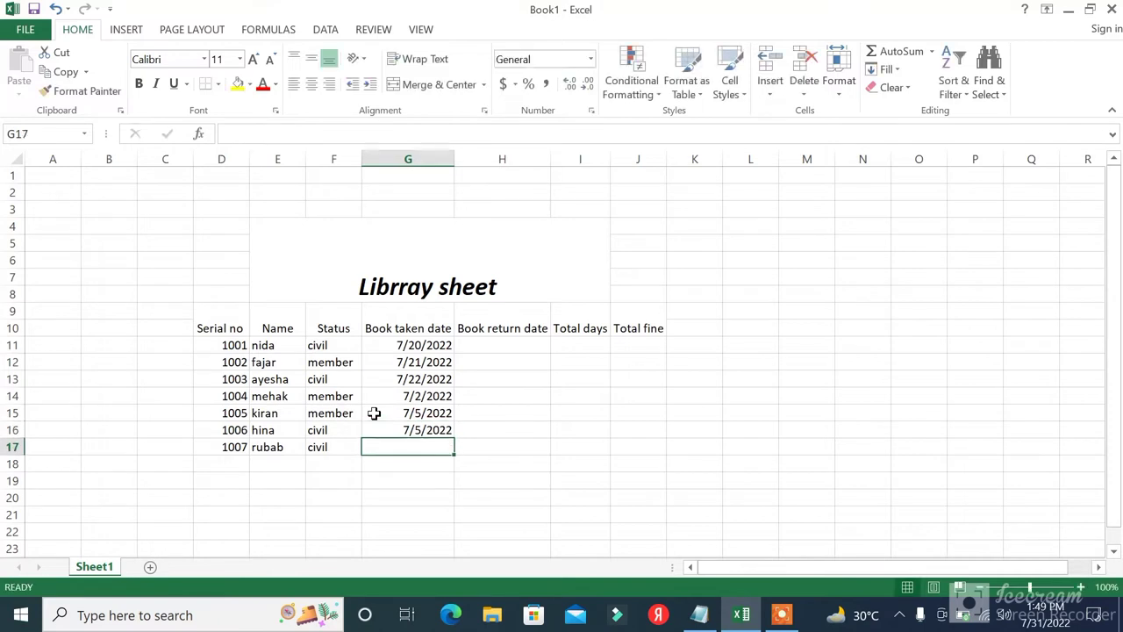
{"action": "type", "text": "7/9"}
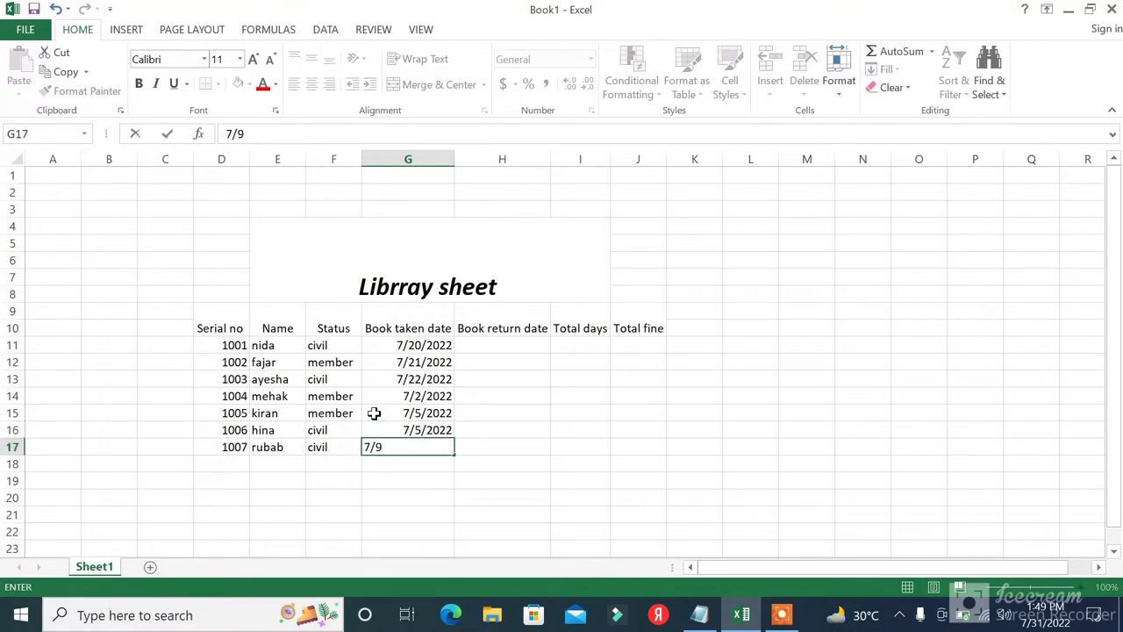
{"action": "type", "text": "/"}
{"action": "left_click", "coordinate": [518, 349]}
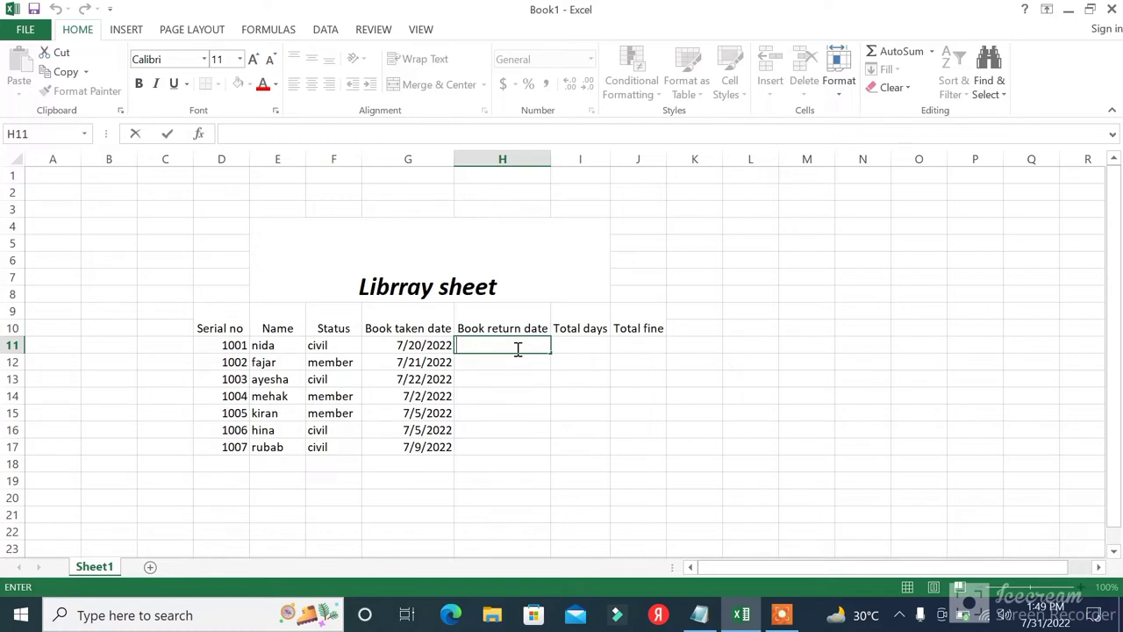
Enter =TODAY() in H11 and copy it down to H17, giving 7/31/2022.
{"action": "type", "text": "="}
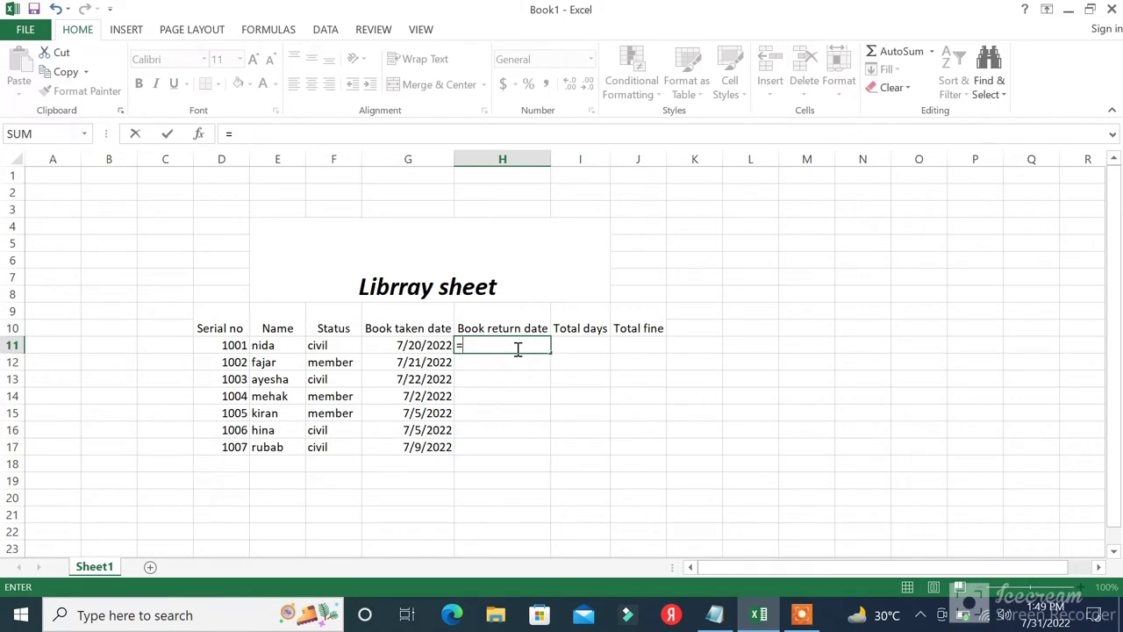
{"action": "type", "text": "today"}
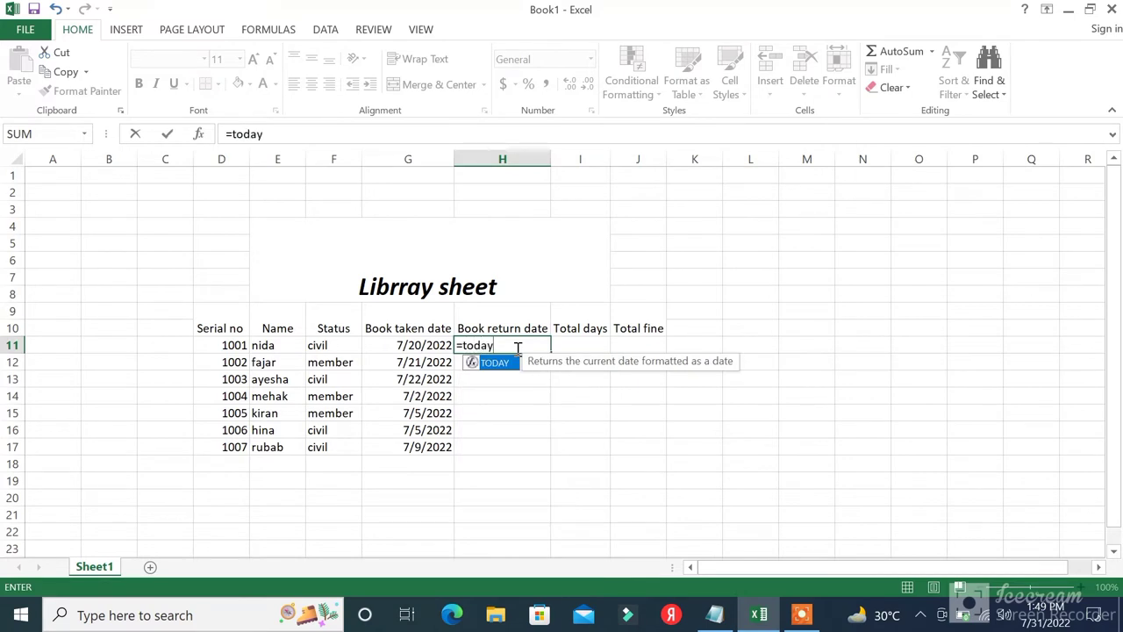
{"action": "type", "text": "("}
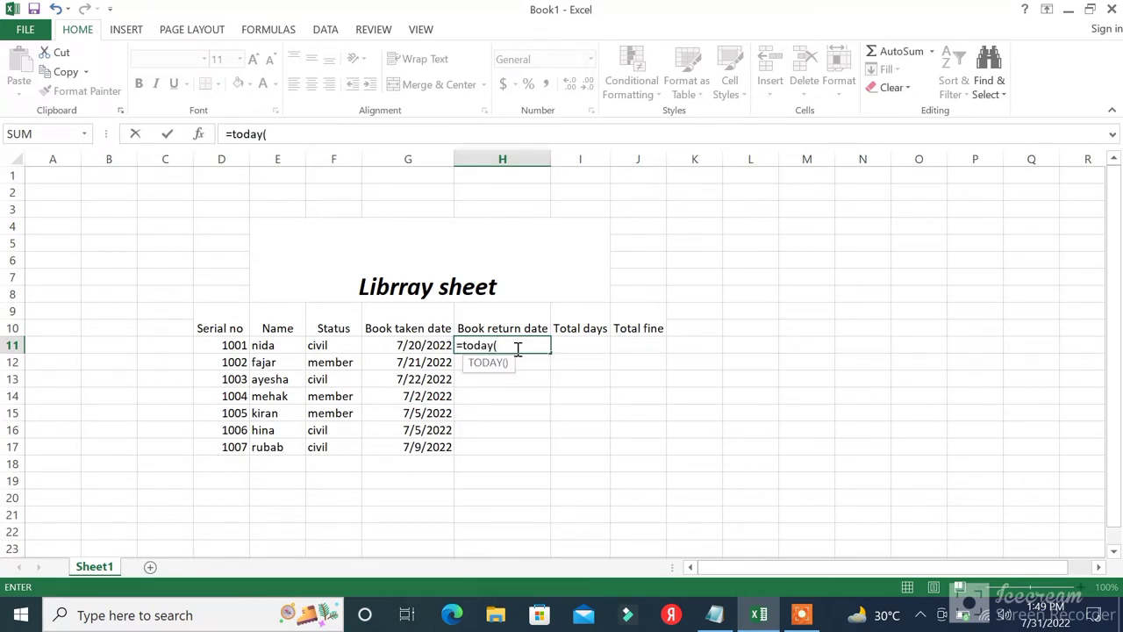
{"action": "type", "text": ")"}
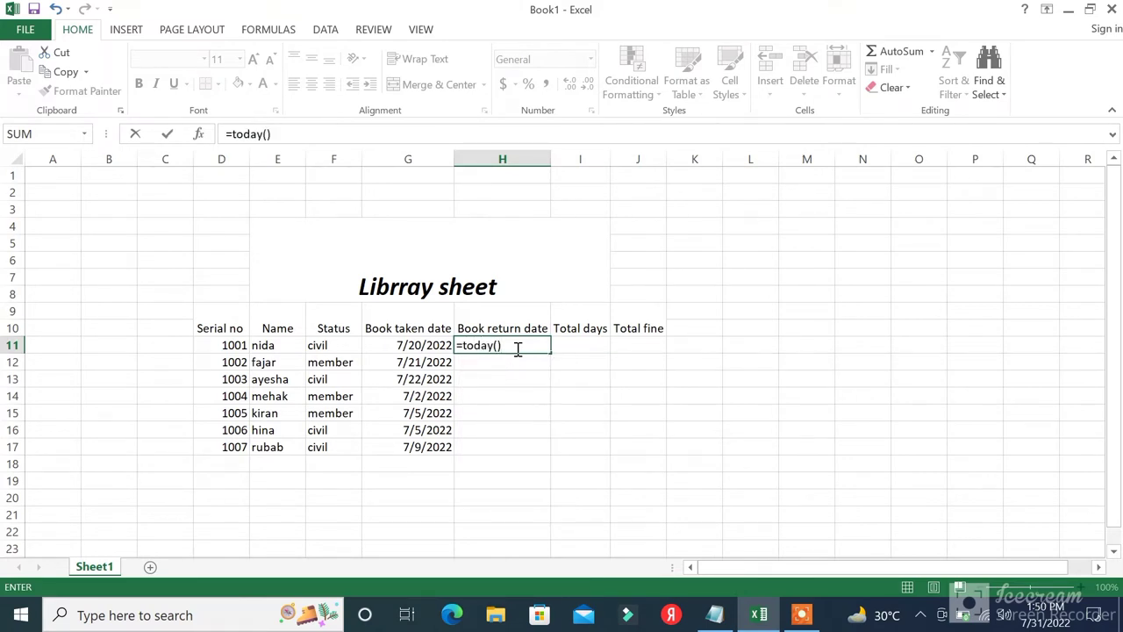
{"action": "key", "text": "Return"}
{"action": "left_click", "coordinate": [524, 345]}
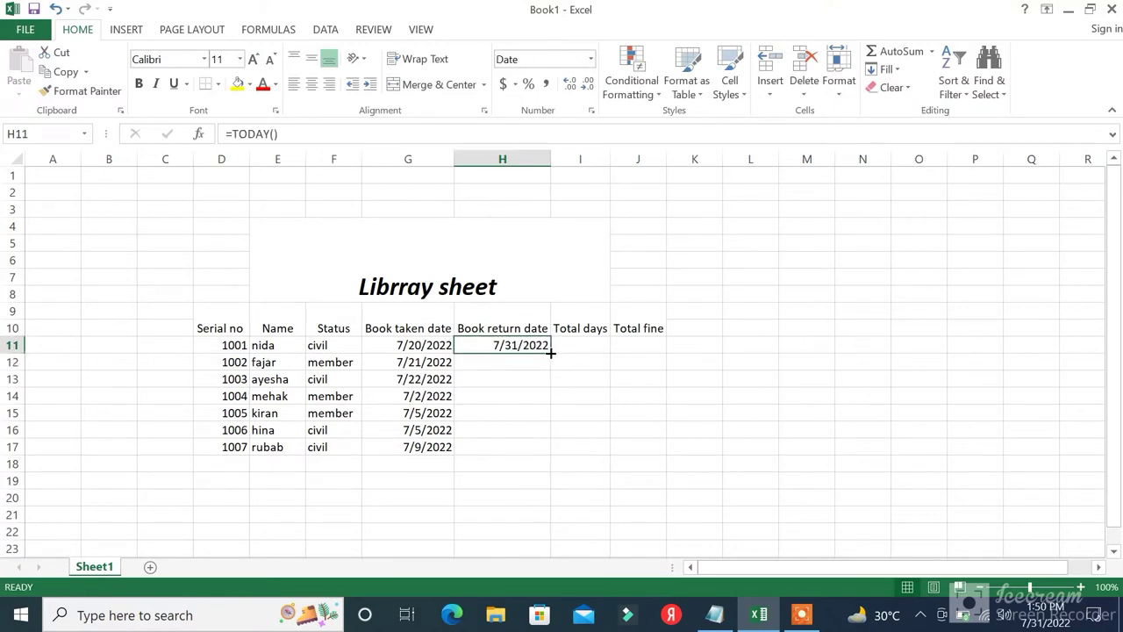
{"action": "left_click_drag", "start_coordinate": [551, 351], "coordinate": [554, 455]}
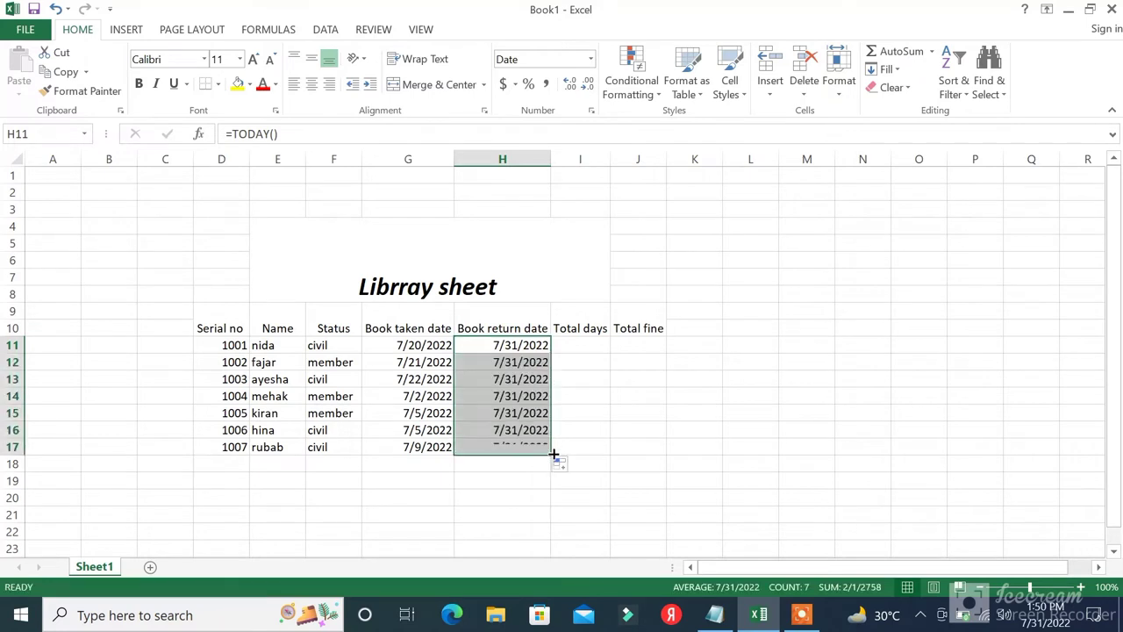
{"action": "left_click", "coordinate": [573, 346]}
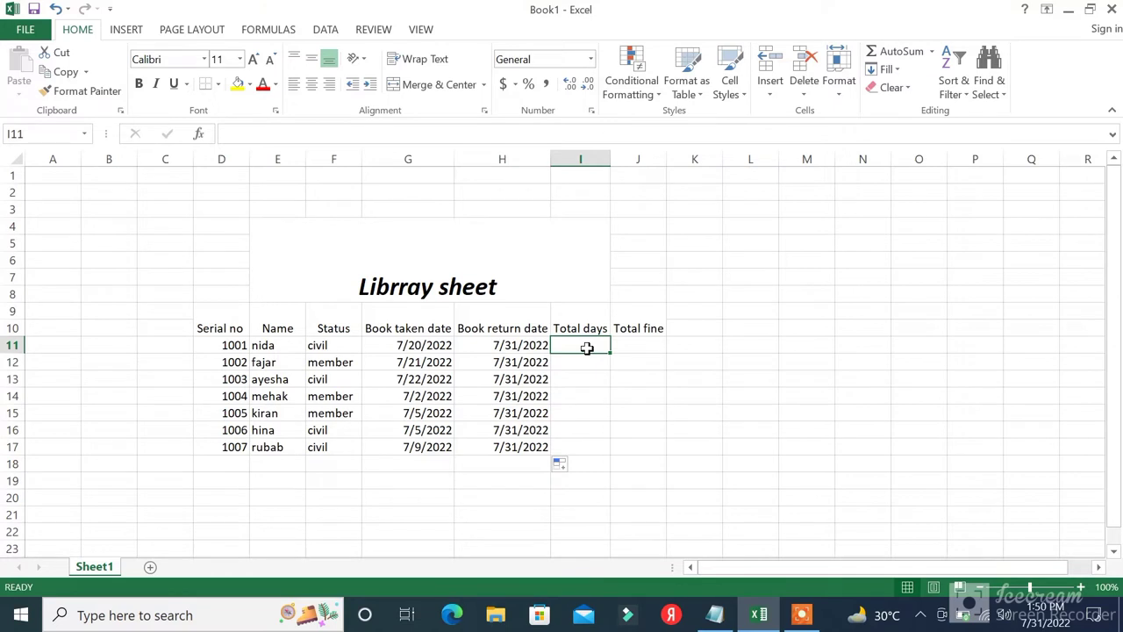
Enter the formula =H11-G11 in I11 to compute the total borrowed days.
{"action": "type", "text": "="}
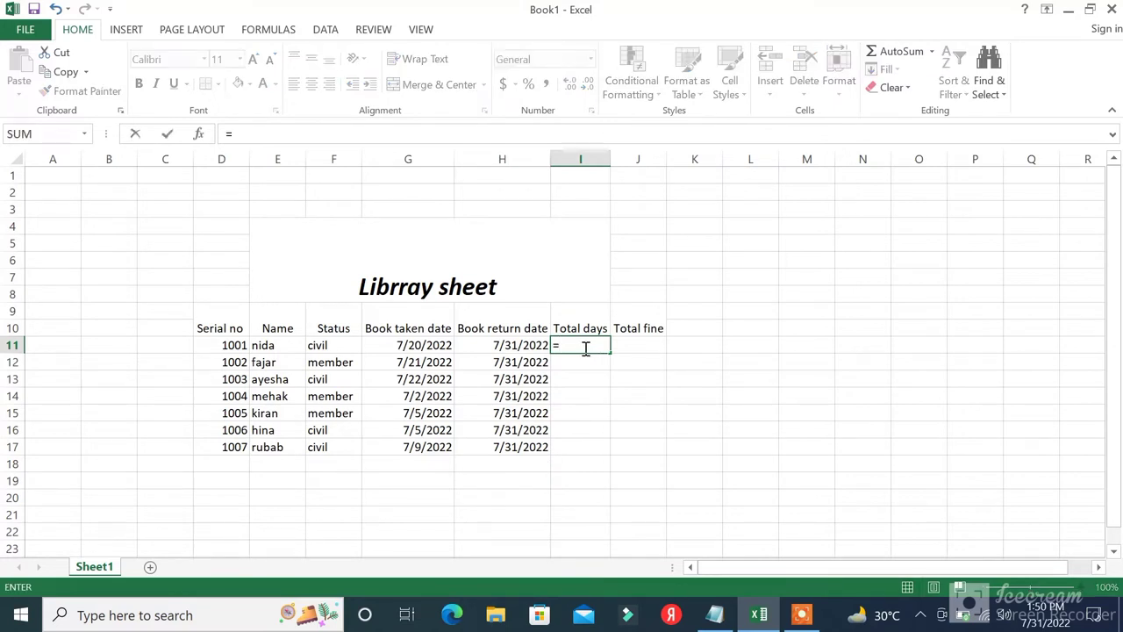
{"action": "left_click", "coordinate": [504, 346]}
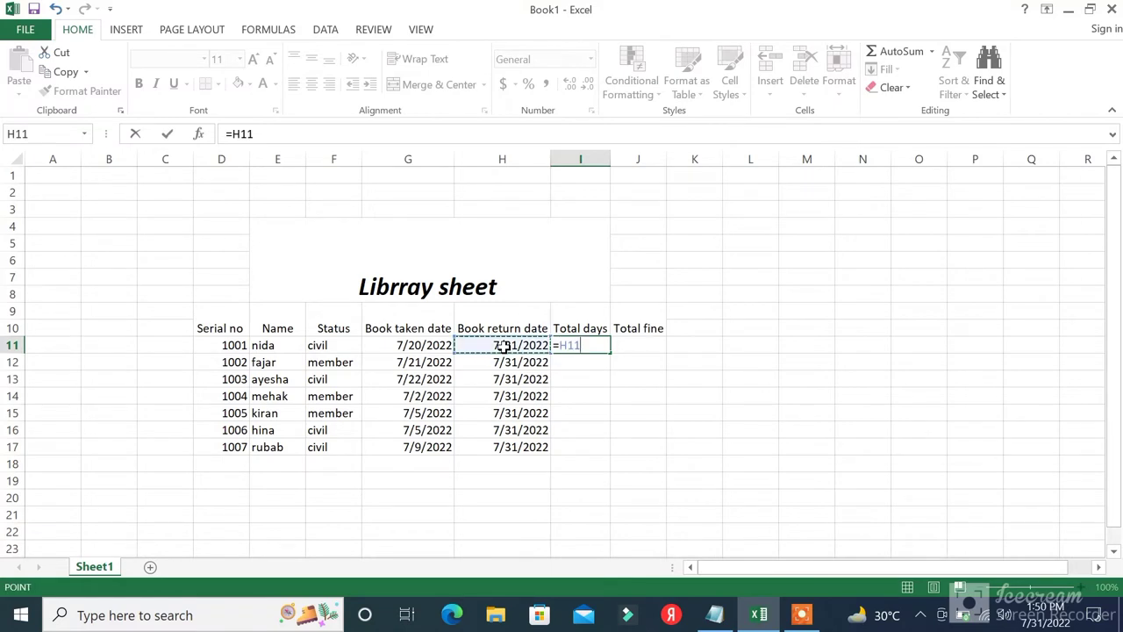
{"action": "type", "text": "-"}
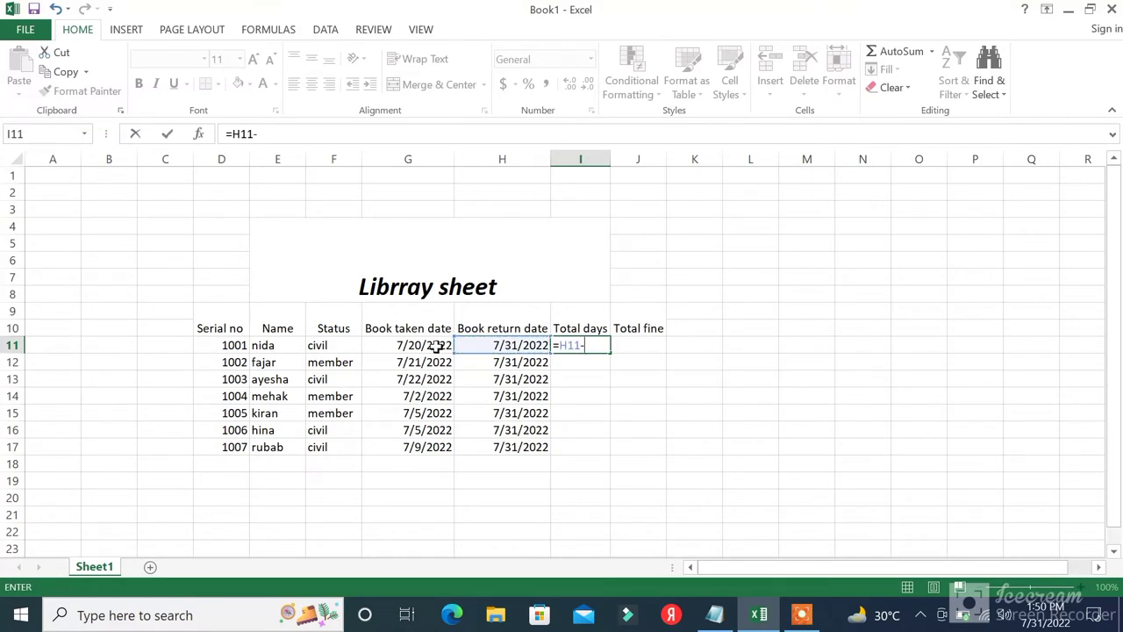
{"action": "left_click", "coordinate": [438, 346]}
{"action": "key", "text": "Return"}
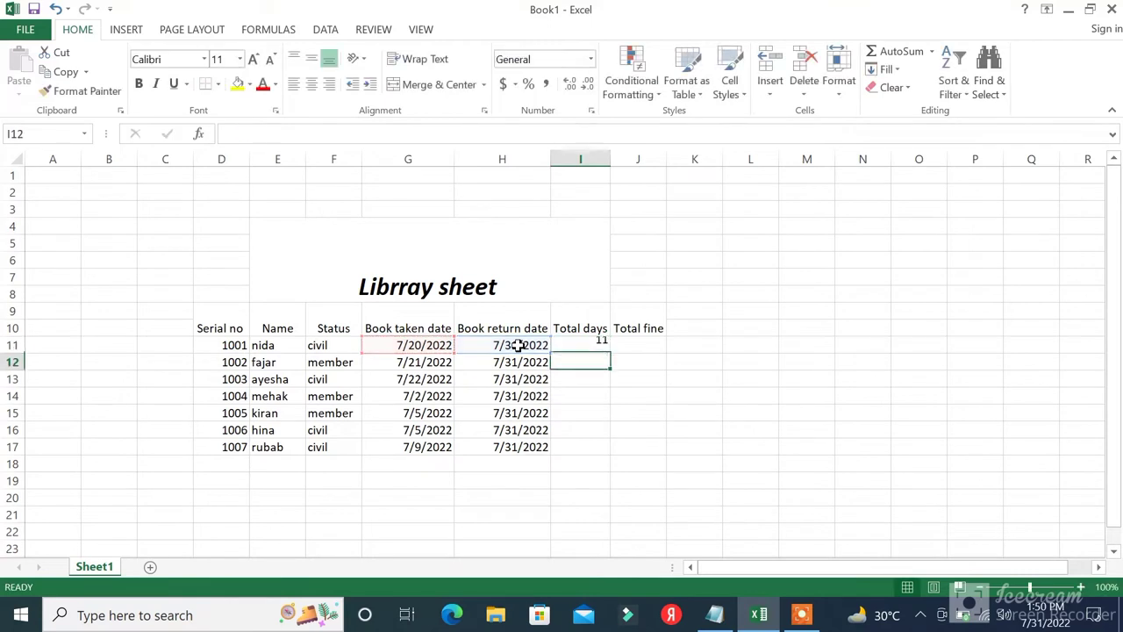
Copy the Total days formula down to I17, giving 11, 10, 9, 29, 26, 26, 22.
{"action": "left_click", "coordinate": [599, 343]}
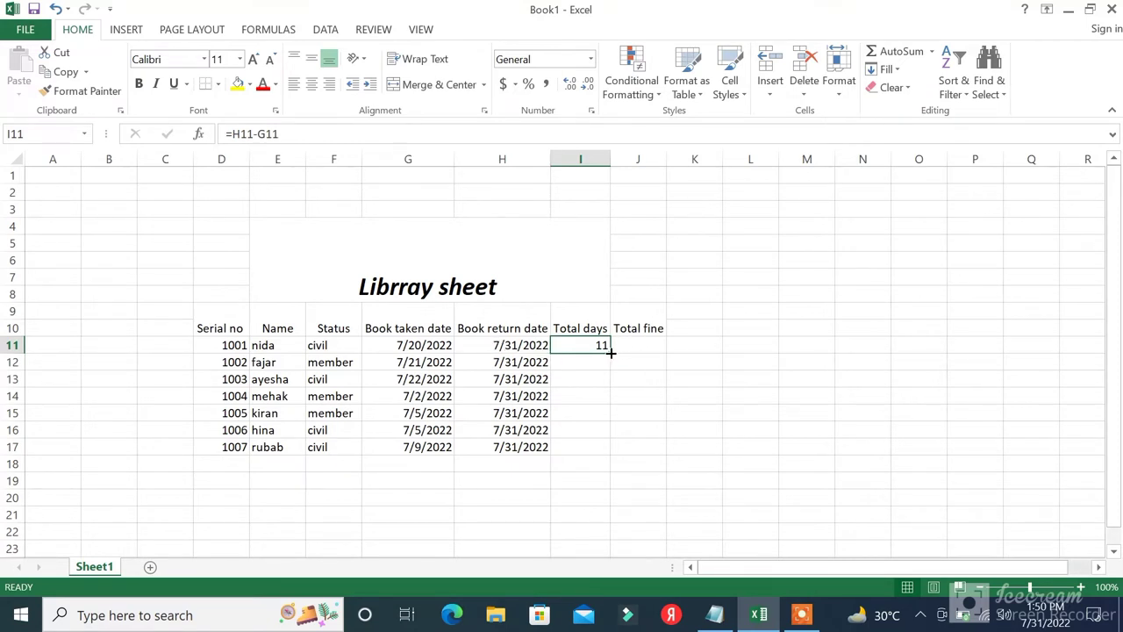
{"action": "left_click_drag", "start_coordinate": [611, 352], "coordinate": [605, 452]}
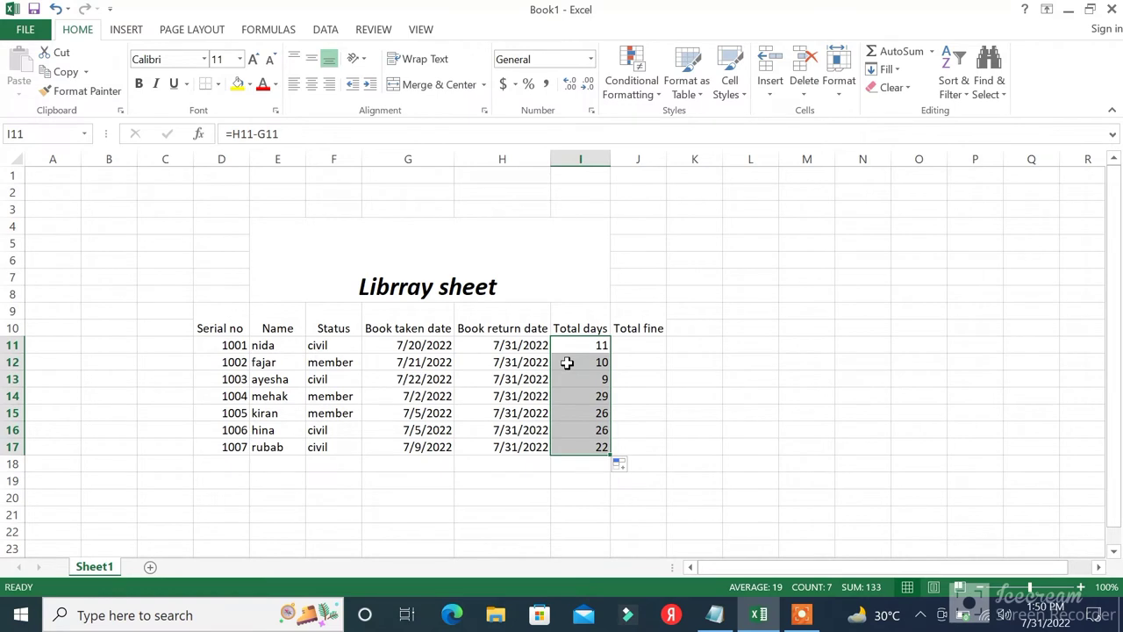
{"action": "left_click", "coordinate": [634, 346]}
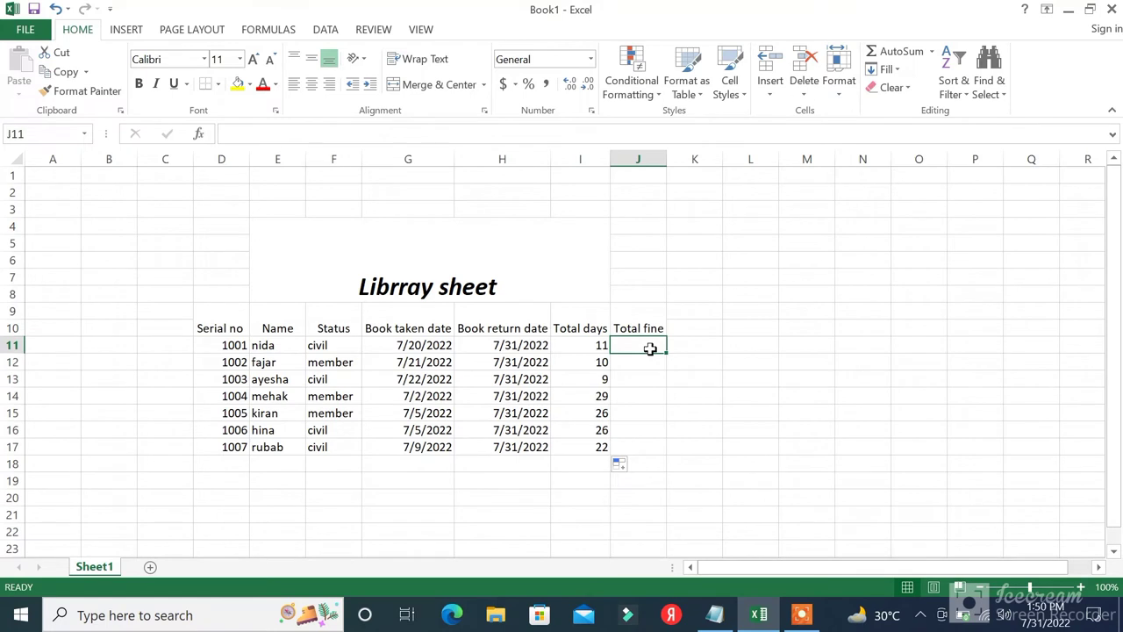
Enter =IF(F11="member",((I11)-10)*10,(I11)*10) in J11 as the total fine.
{"action": "double_click", "coordinate": [649, 347]}
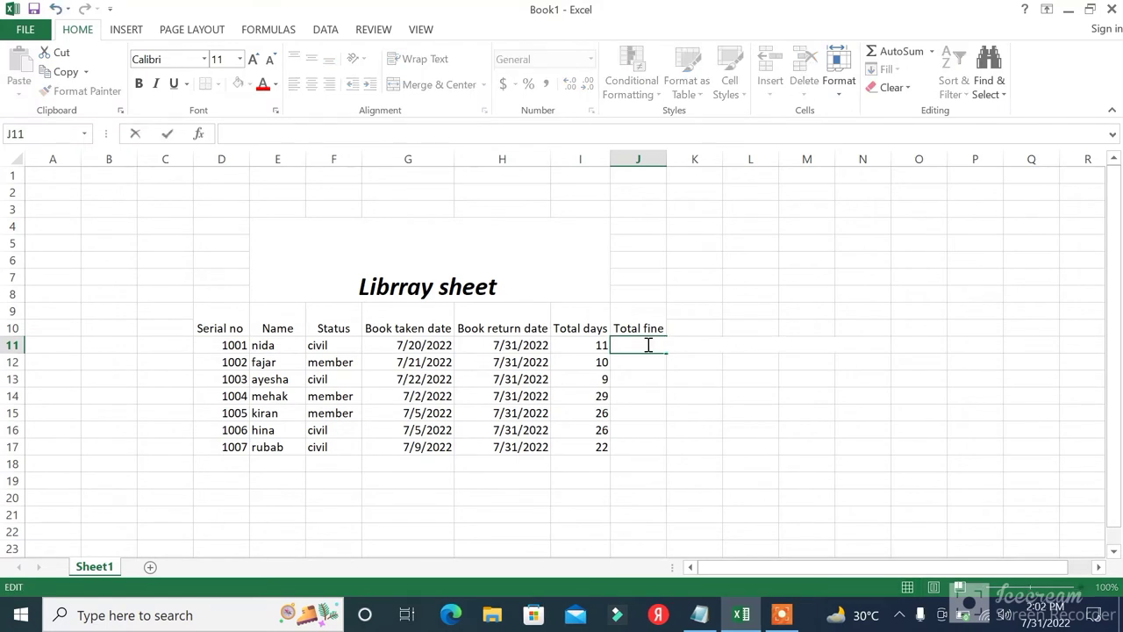
{"action": "type", "text": "="}
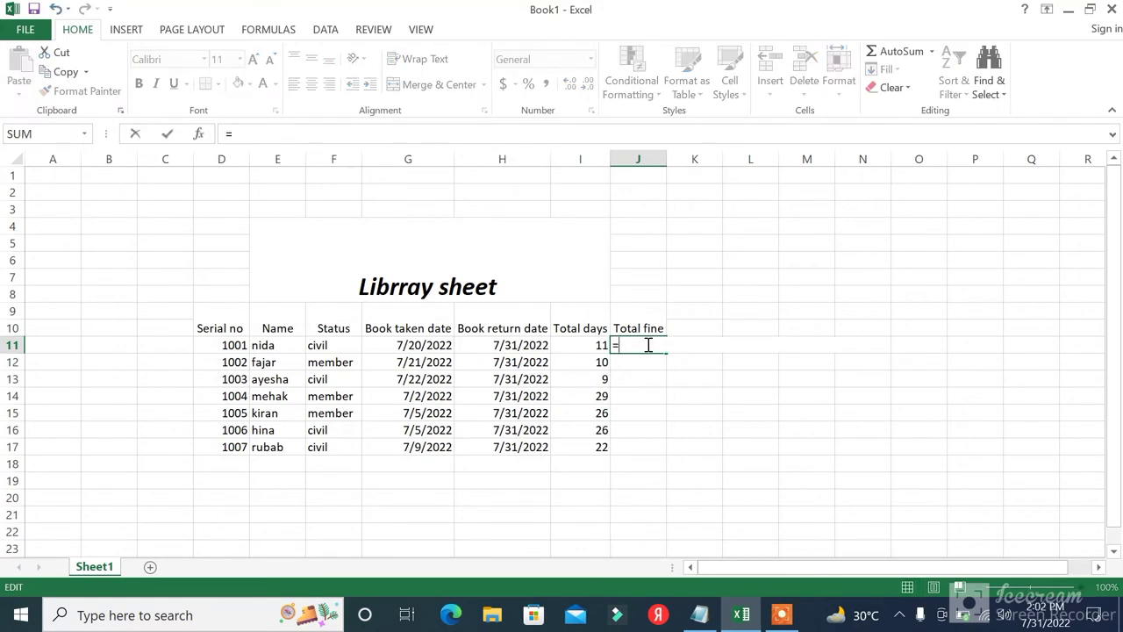
{"action": "type", "text": "if"}
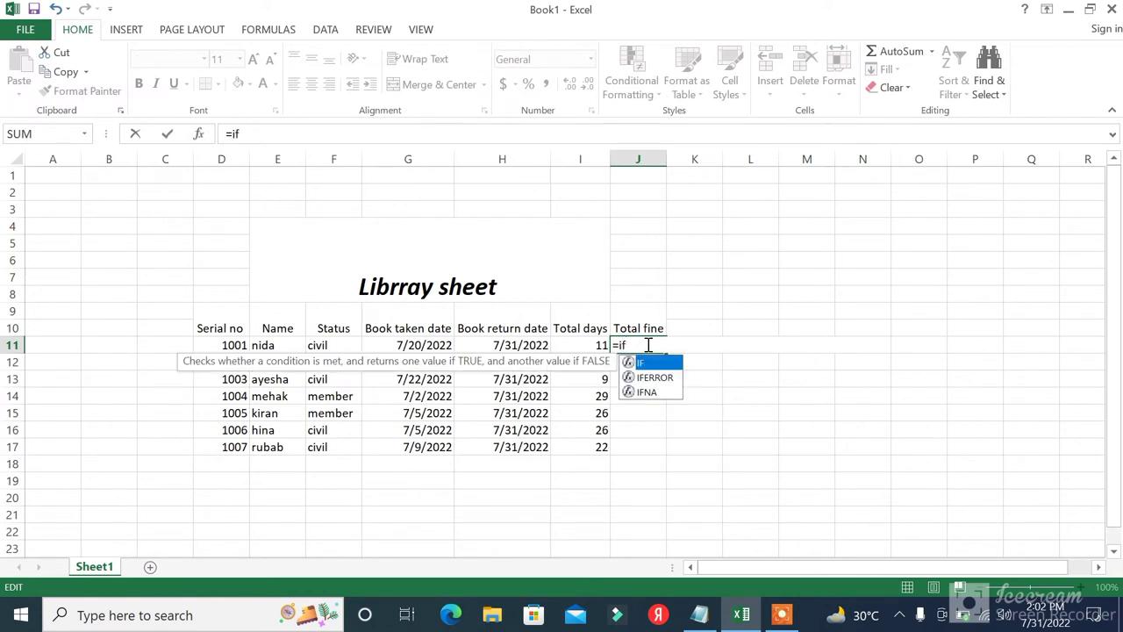
{"action": "type", "text": "("}
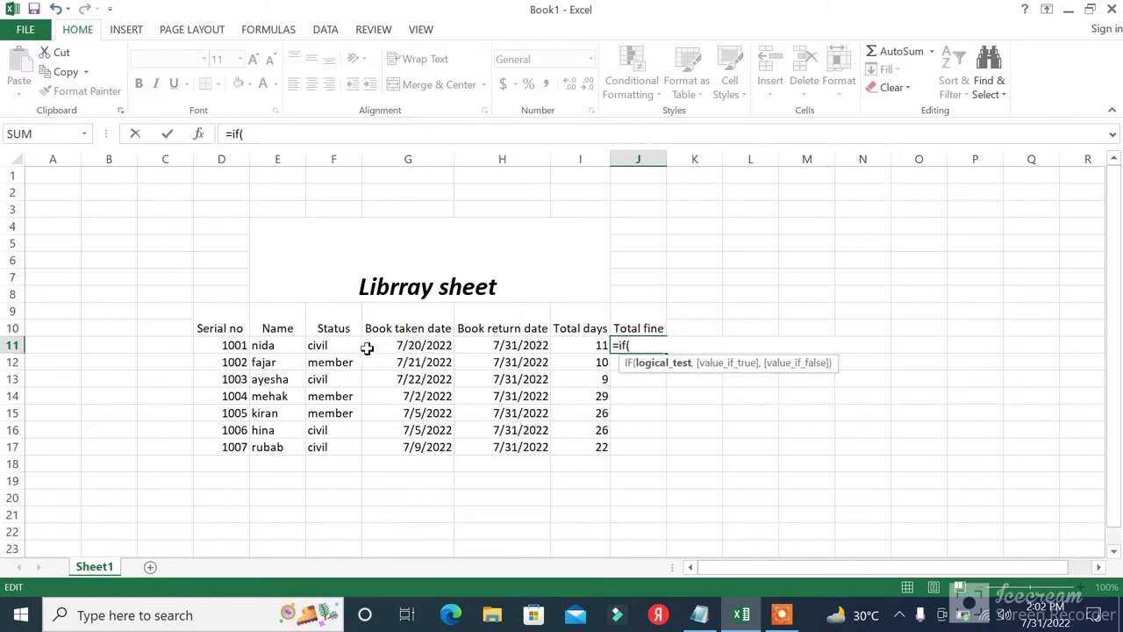
{"action": "left_click", "coordinate": [348, 347]}
{"action": "type", "text": ","}
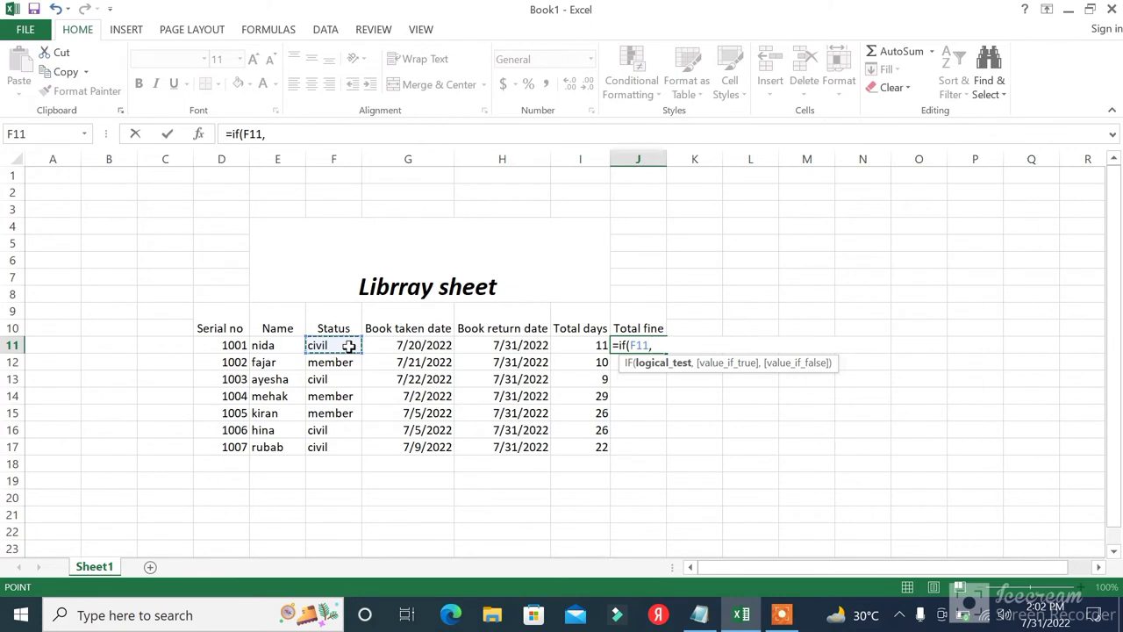
{"action": "key", "text": "BackSpace"}
{"action": "type", "text": "="}
{"action": "type", "text": "\"me"}
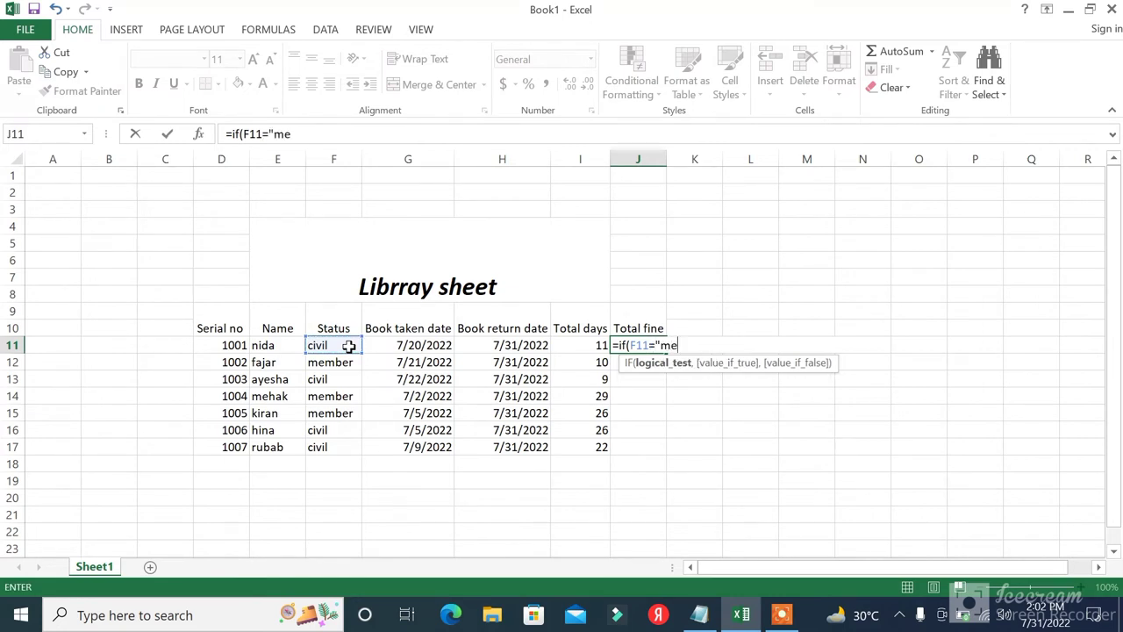
{"action": "type", "text": "mber"}
{"action": "type", "text": "\""}
{"action": "type", "text": ","}
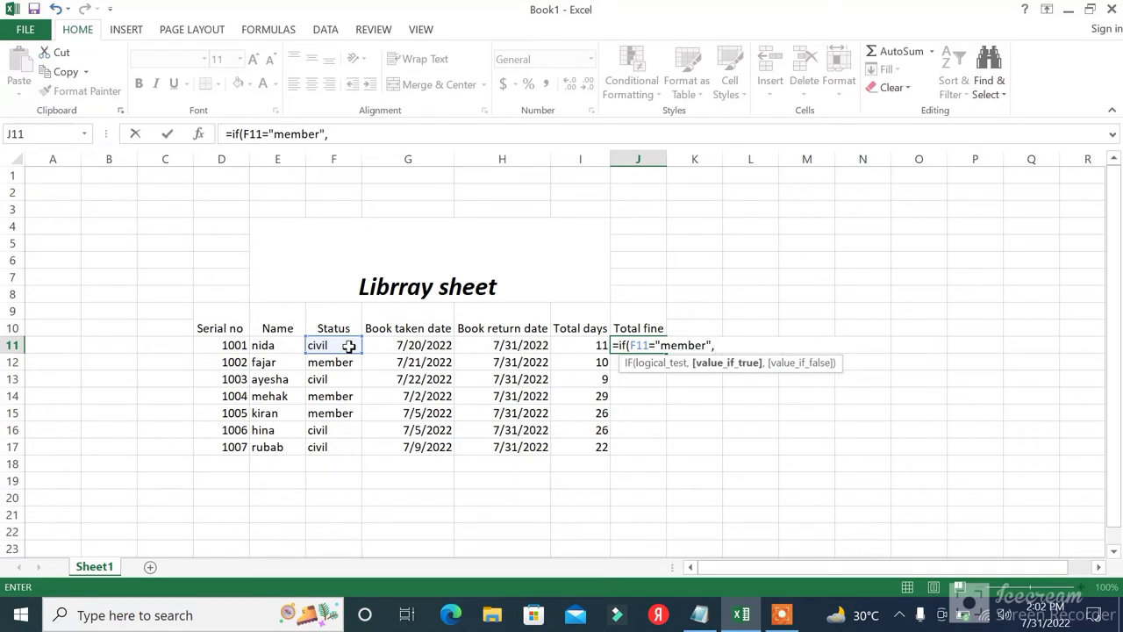
{"action": "type", "text": "(("}
{"action": "type", "text": "to"}
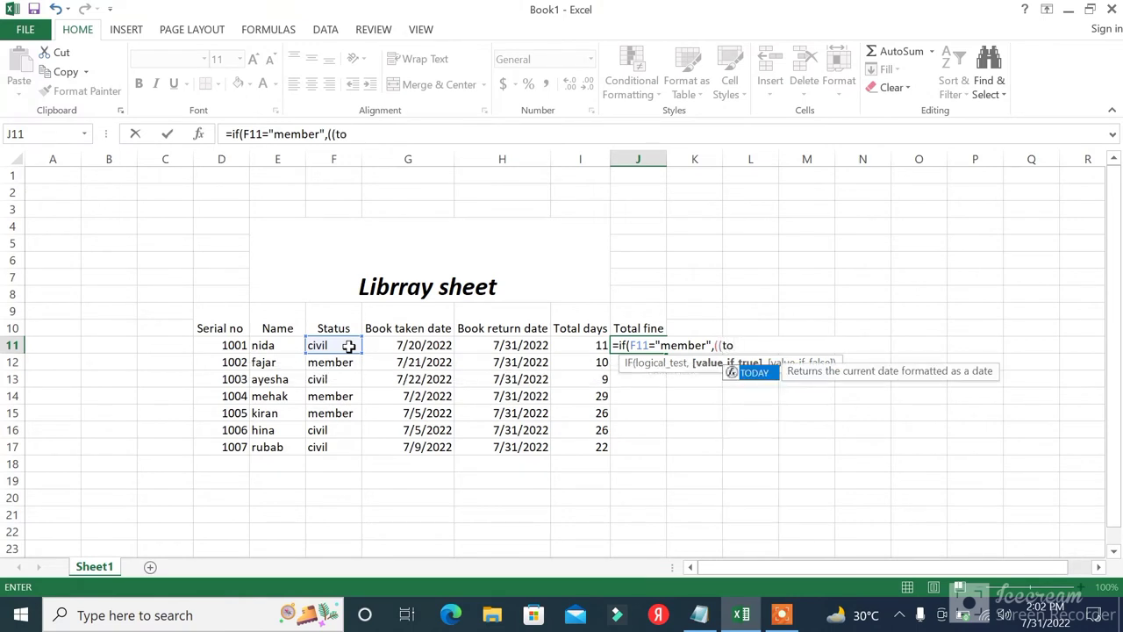
{"action": "key", "text": "BackSpace"}
{"action": "key", "text": "BackSpace"}
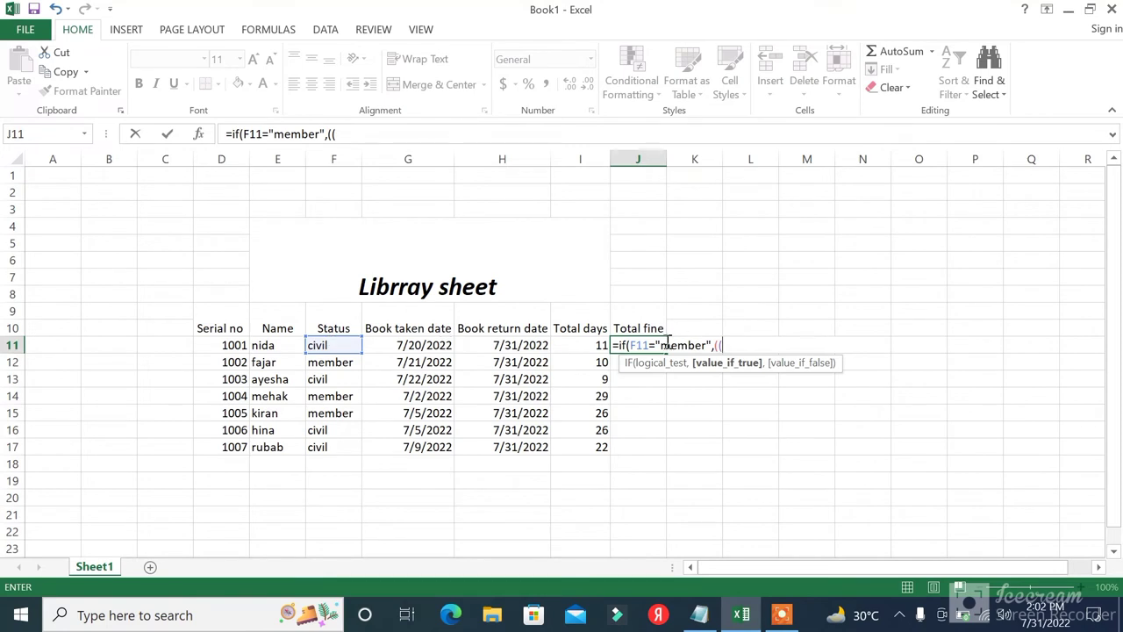
{"action": "left_click", "coordinate": [592, 345]}
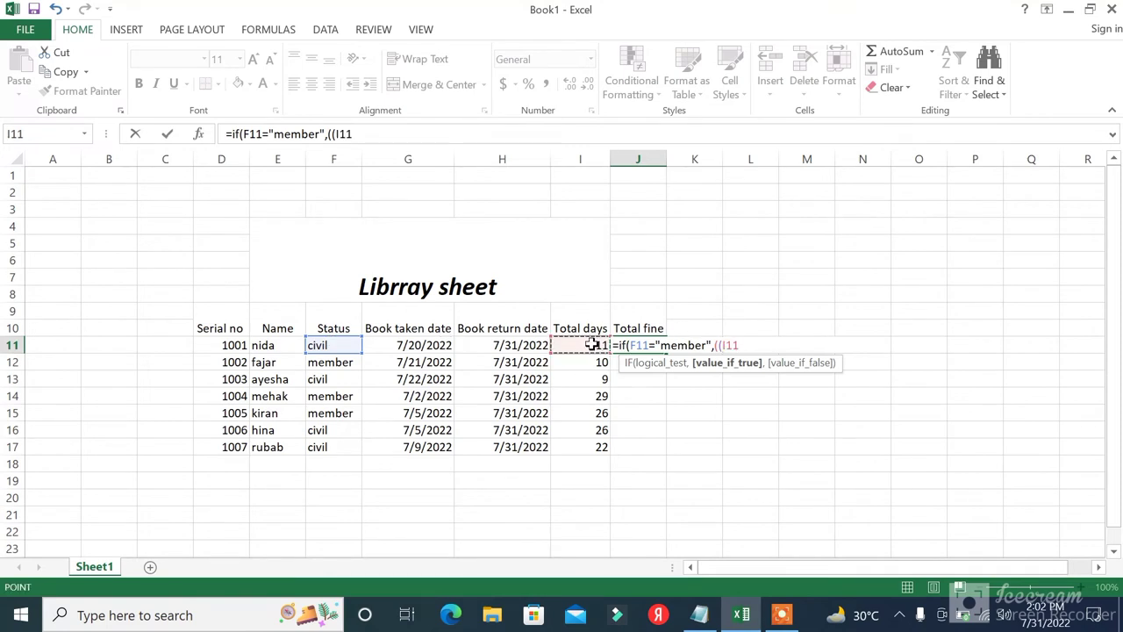
{"action": "type", "text": ")-"}
{"action": "type", "text": "1"}
{"action": "type", "text": "0)"}
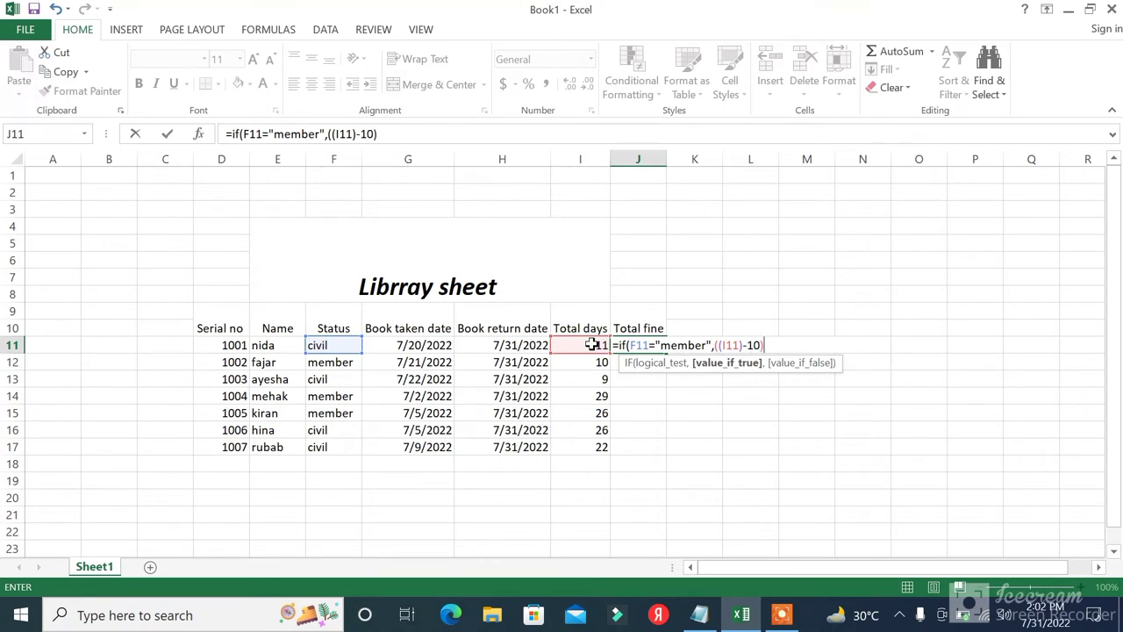
{"action": "type", "text": "*"}
{"action": "type", "text": "10"}
{"action": "type", "text": ",("}
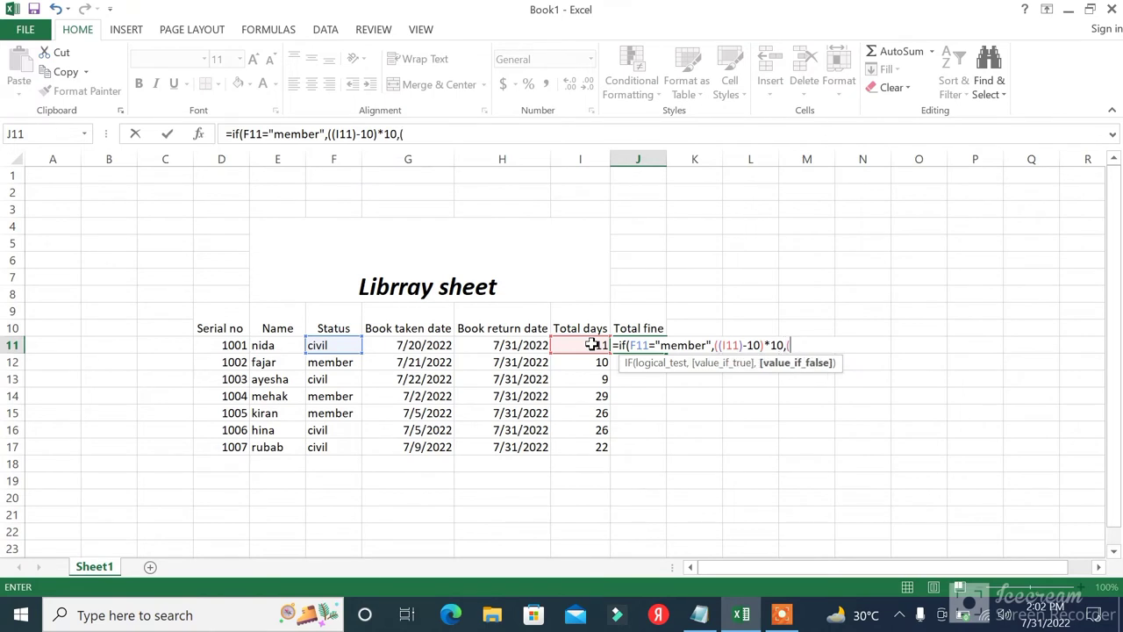
{"action": "left_click", "coordinate": [591, 345]}
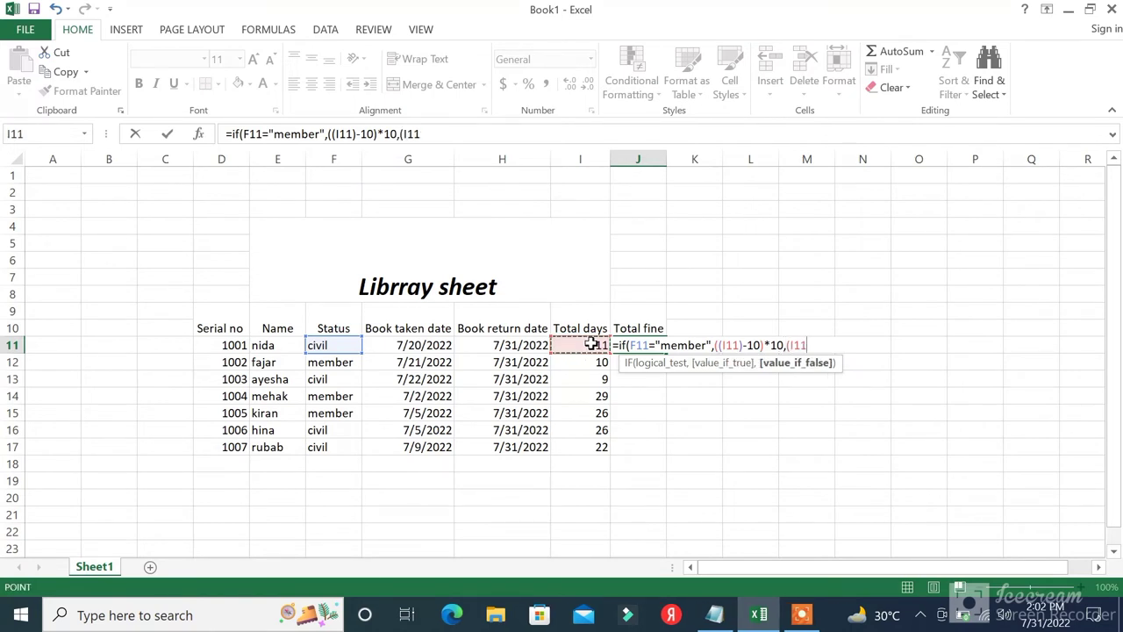
{"action": "type", "text": ")*10"}
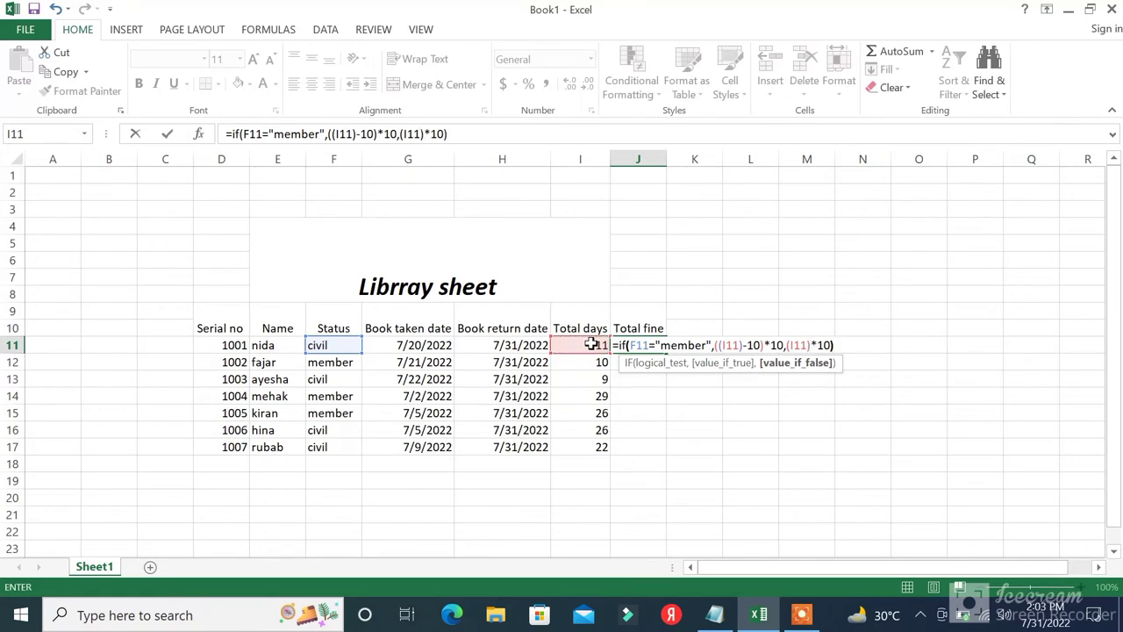
{"action": "key", "text": "Return"}
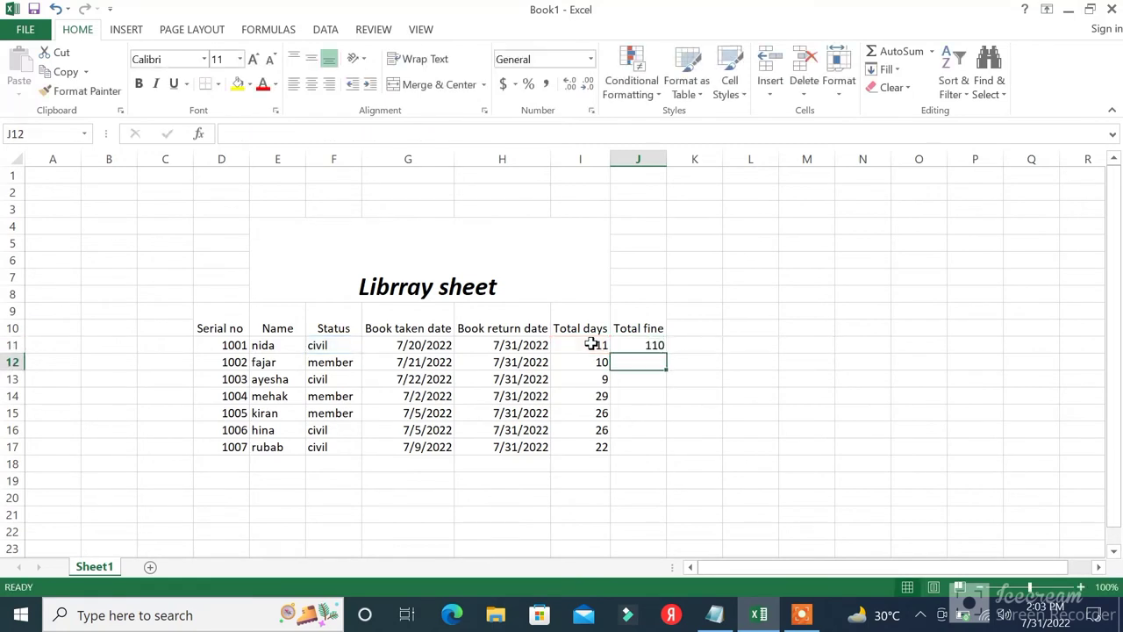
Copy the fine formula down to J17, showing 110, 0, 90, 190, 160, 260, 220.
{"action": "left_click", "coordinate": [640, 344]}
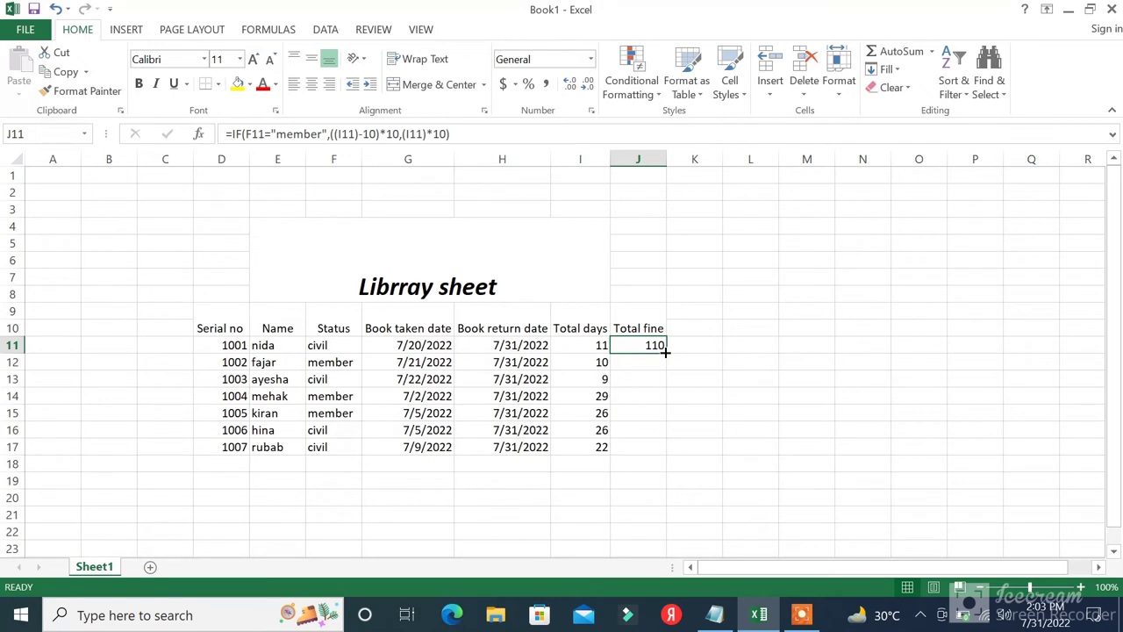
{"action": "left_click_drag", "start_coordinate": [665, 353], "coordinate": [659, 454]}
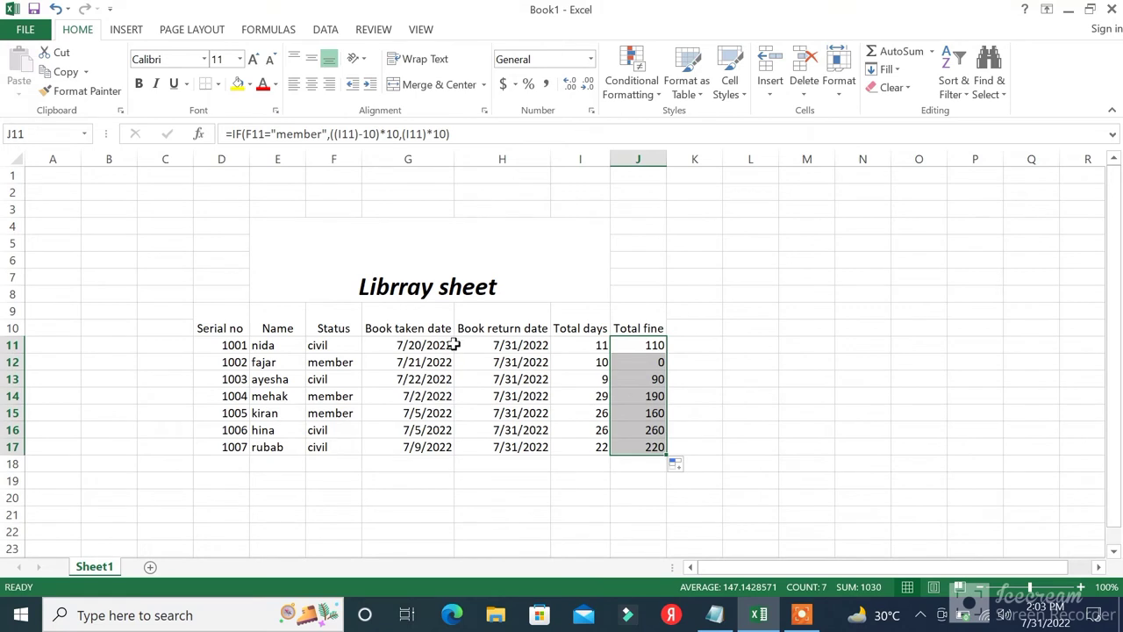
{"action": "left_click", "coordinate": [710, 430]}
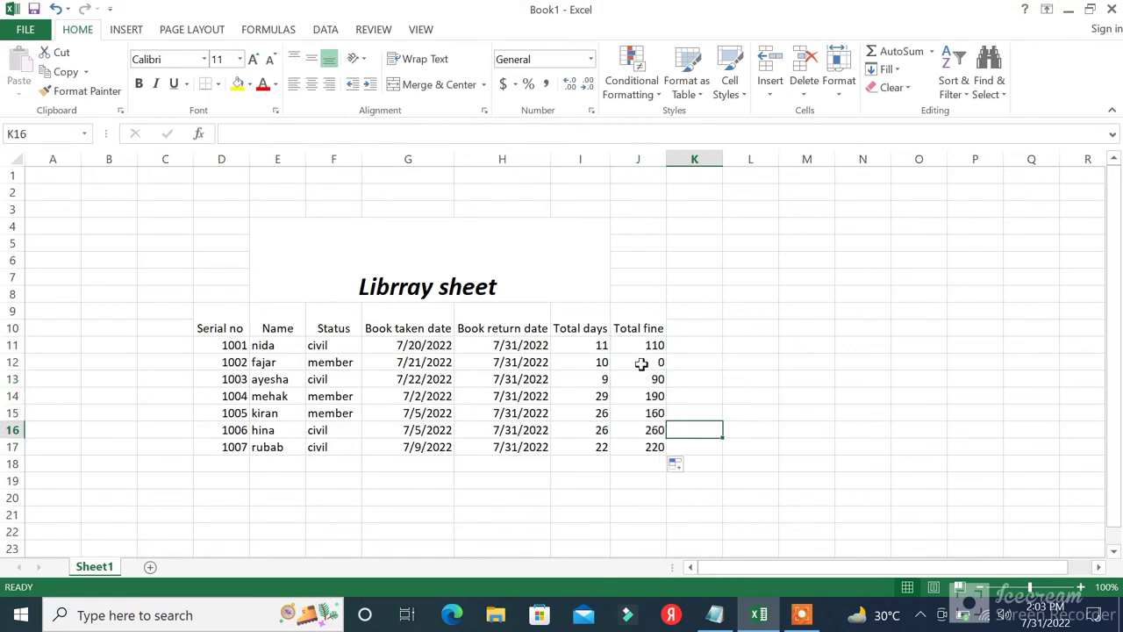
{"action": "left_click", "coordinate": [460, 378]}
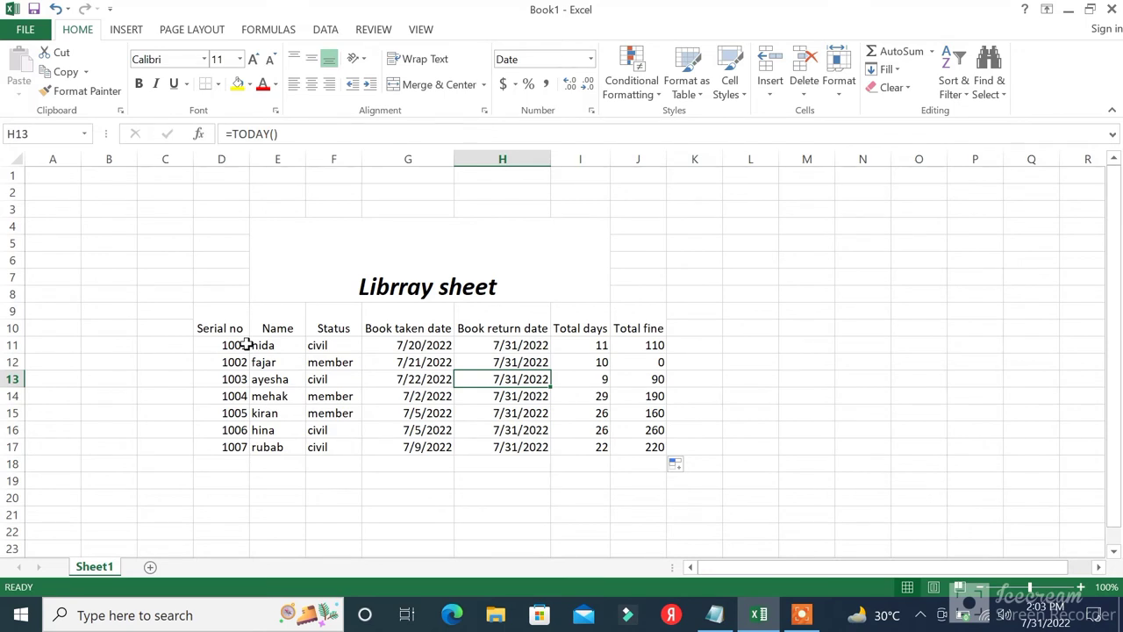
Give the table D9:J17 borders on every cell plus a thick outer box border.
{"action": "mouse_move", "coordinate": [220, 316]}
{"action": "left_mouse_down"}
{"action": "mouse_move", "coordinate": [226, 384]}
{"action": "mouse_move", "coordinate": [607, 454]}
{"action": "mouse_move", "coordinate": [665, 454]}
{"action": "left_mouse_up"}
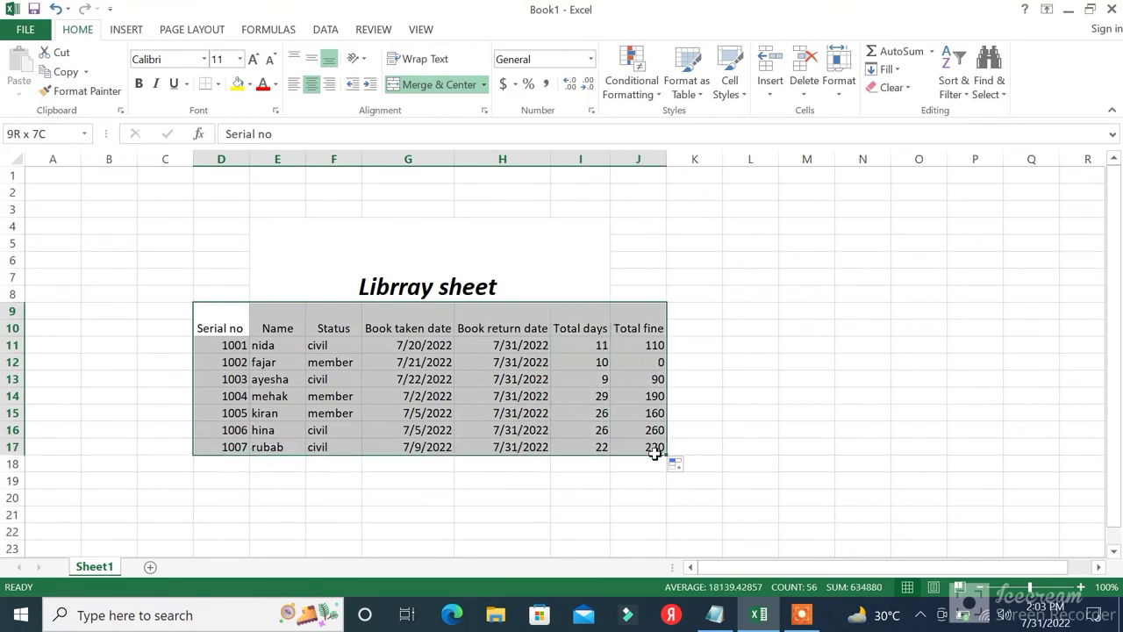
{"action": "left_click", "coordinate": [219, 85]}
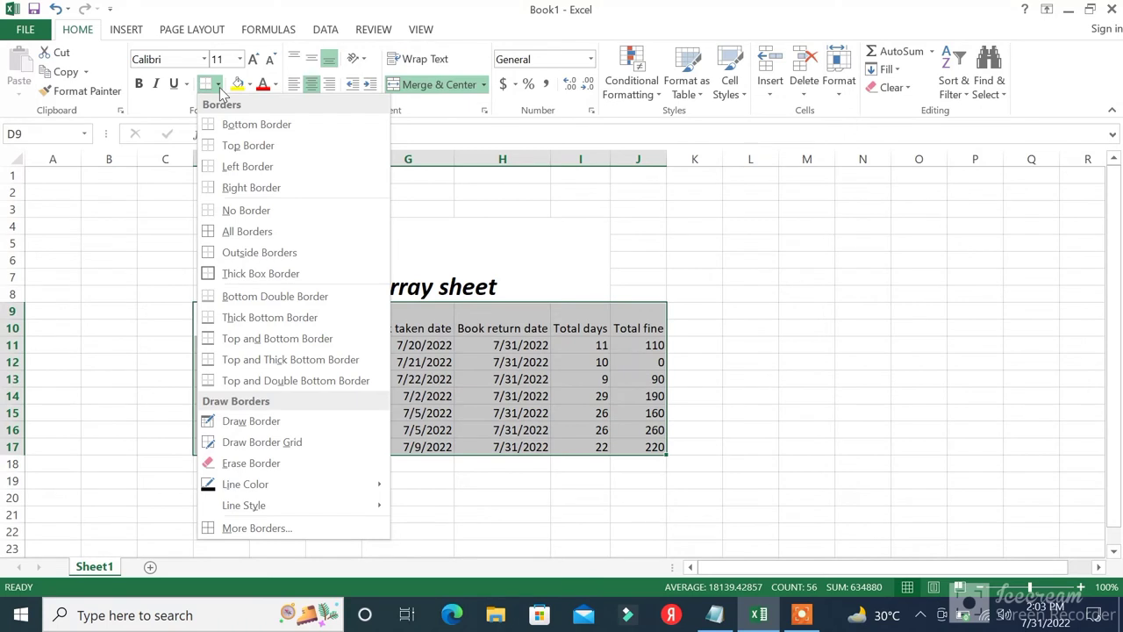
{"action": "left_click", "coordinate": [265, 231]}
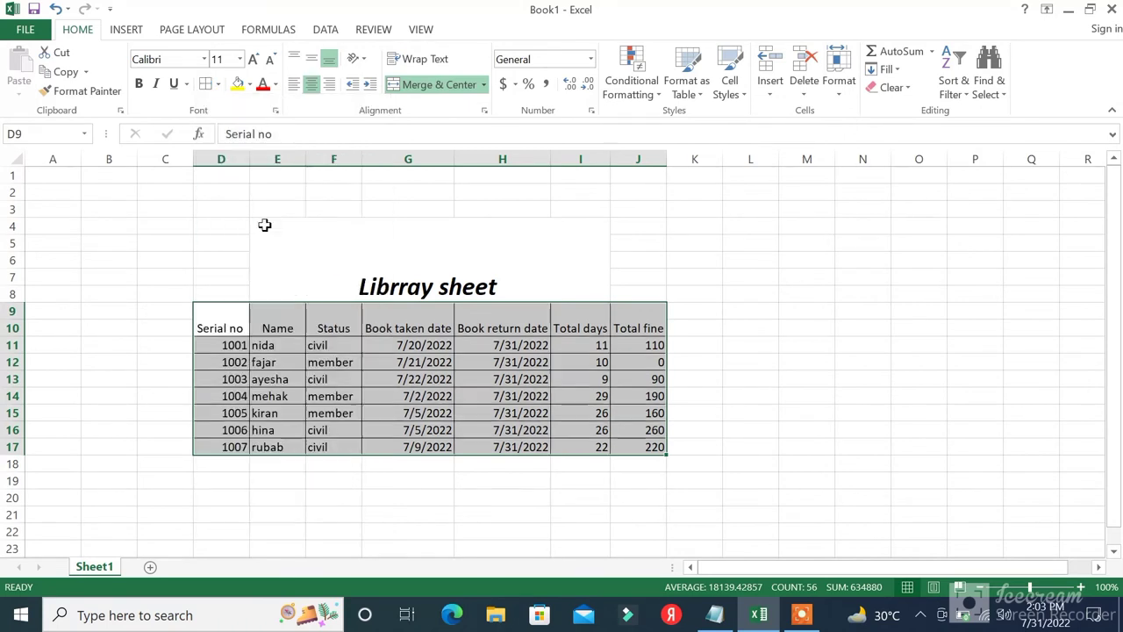
{"action": "left_click", "coordinate": [218, 85]}
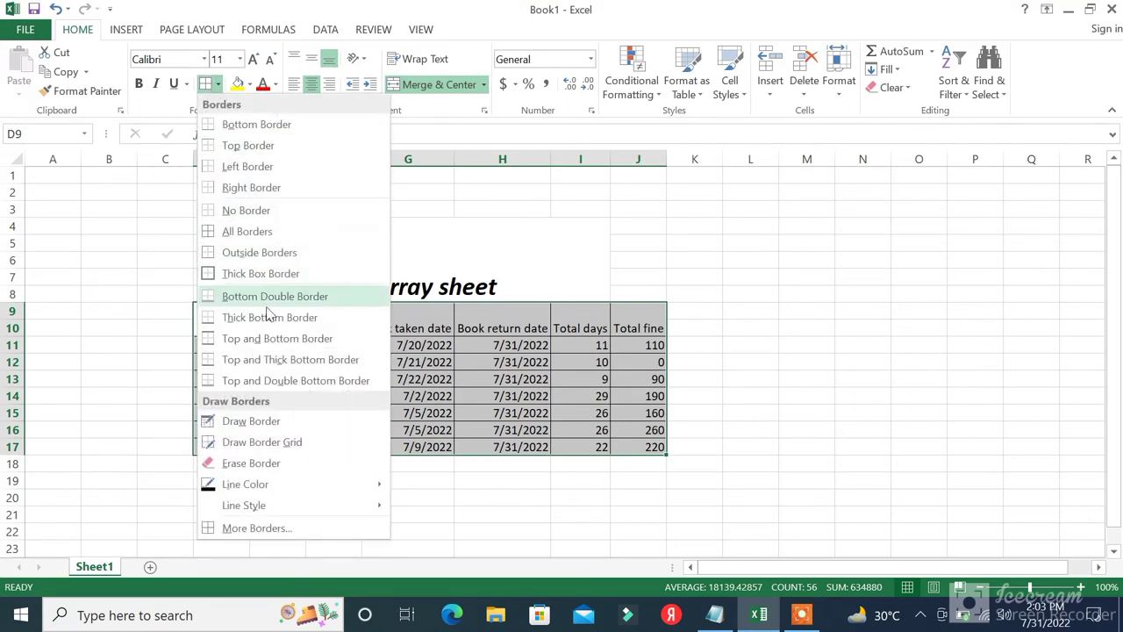
{"action": "left_click", "coordinate": [261, 273]}
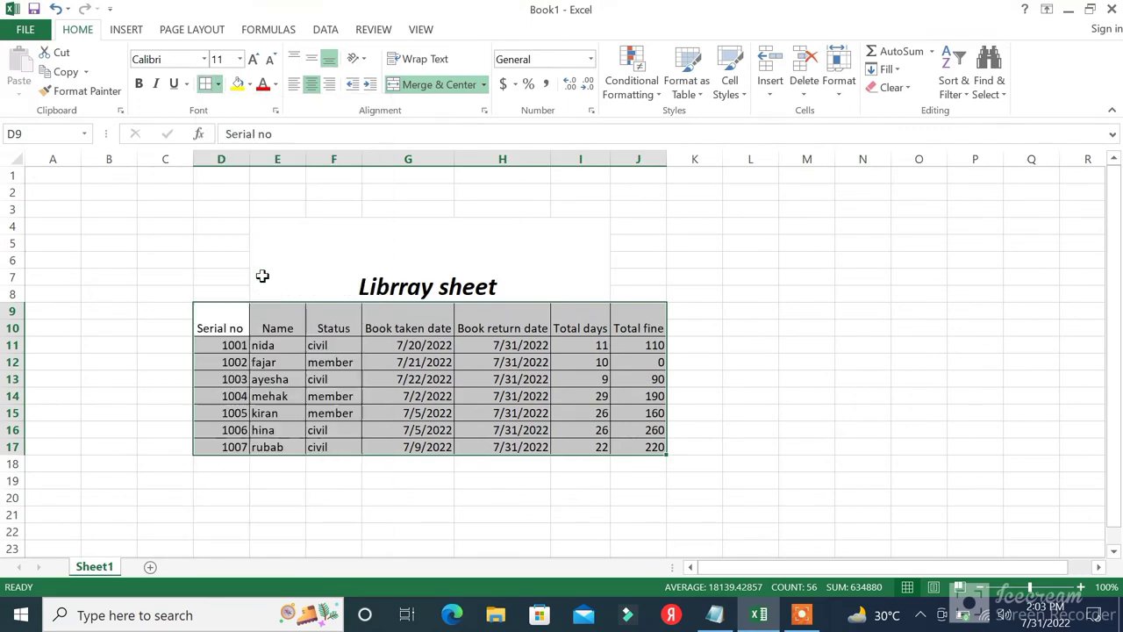
{"action": "left_click", "coordinate": [107, 238]}
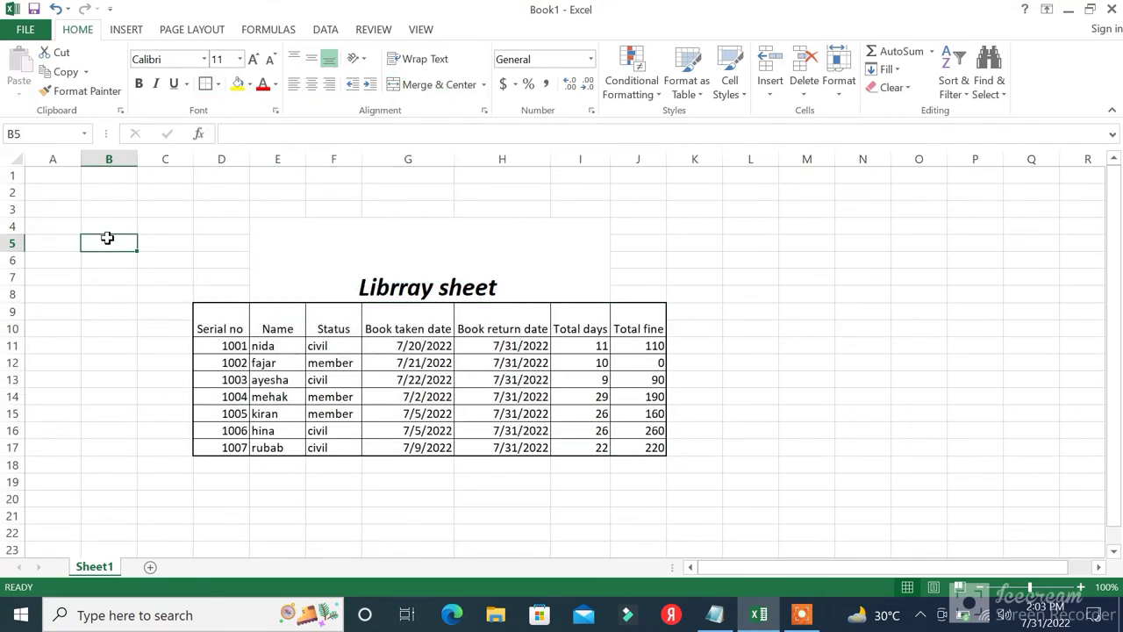
Add all borders and a thick box border around the merged Librray sheet title.
{"action": "left_click", "coordinate": [346, 246]}
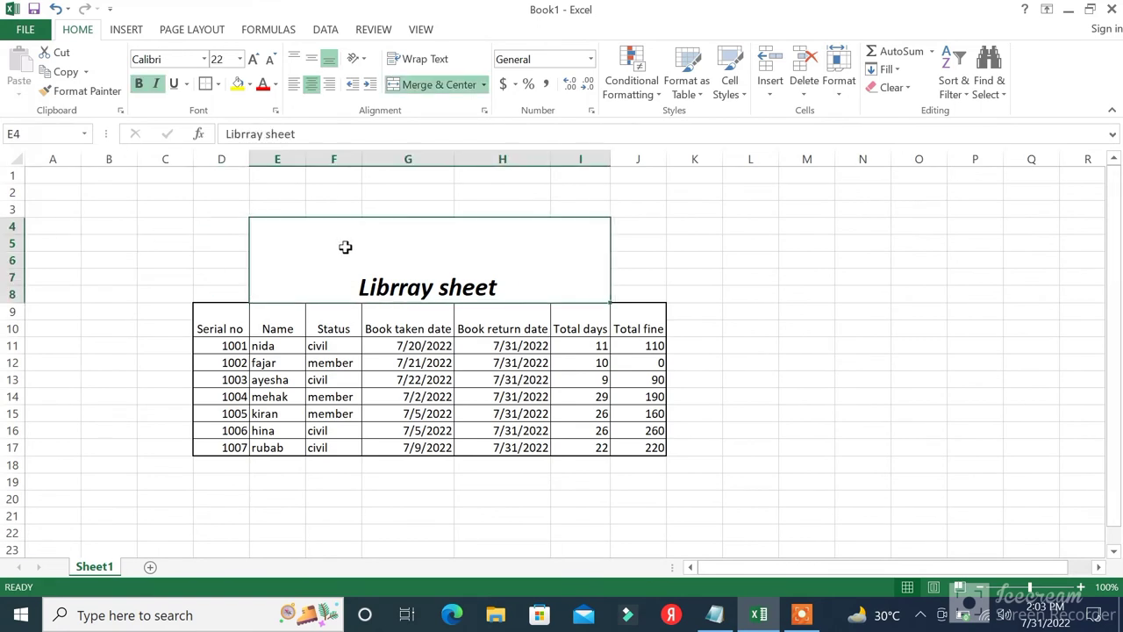
{"action": "left_click", "coordinate": [219, 85]}
{"action": "left_click", "coordinate": [271, 225]}
{"action": "left_click", "coordinate": [217, 84]}
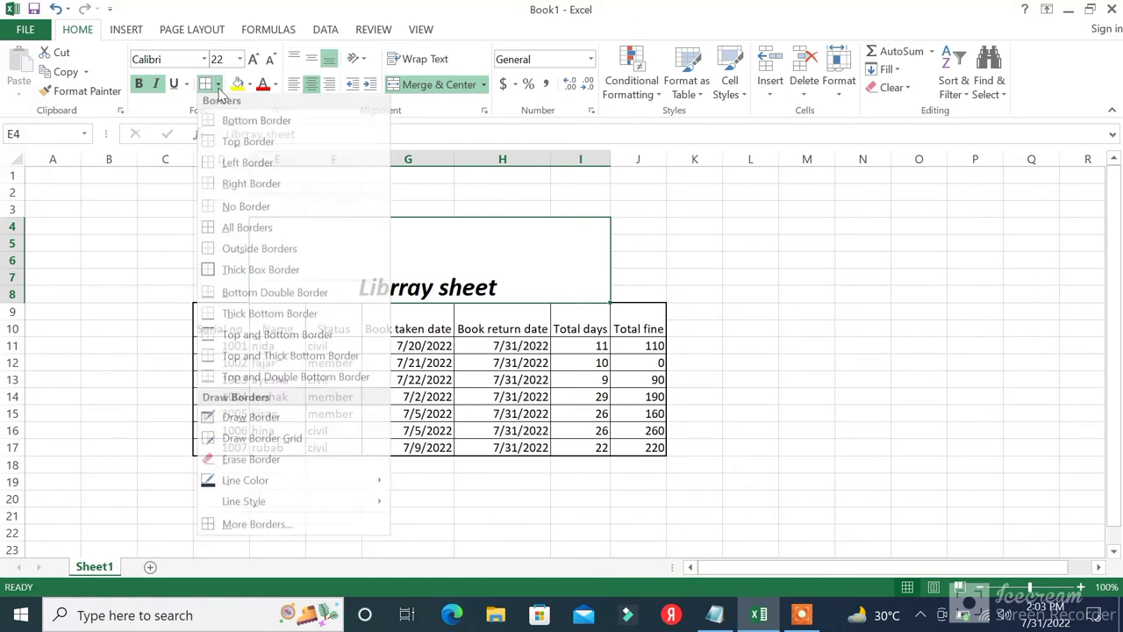
{"action": "left_click", "coordinate": [278, 275]}
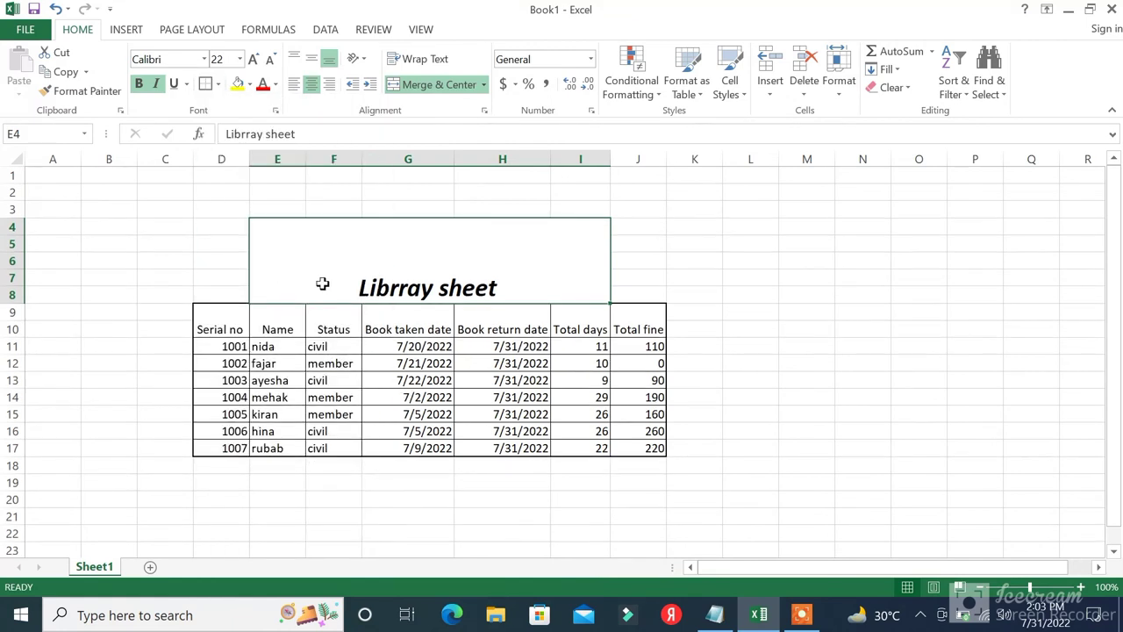
{"action": "left_click", "coordinate": [801, 614]}
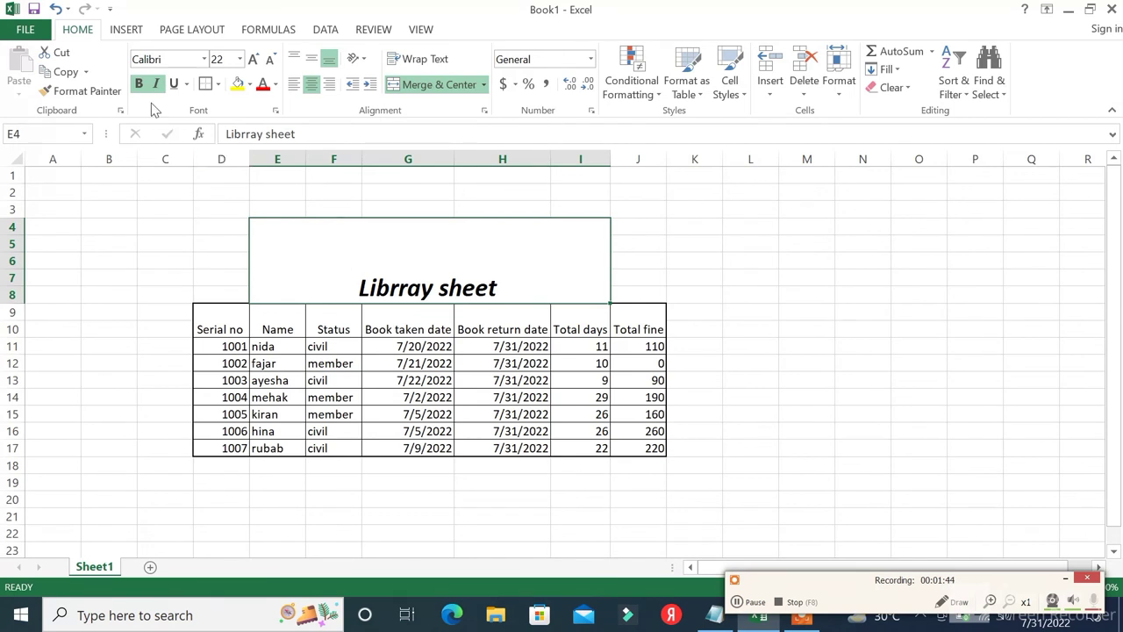
{"action": "left_click", "coordinate": [250, 87]}
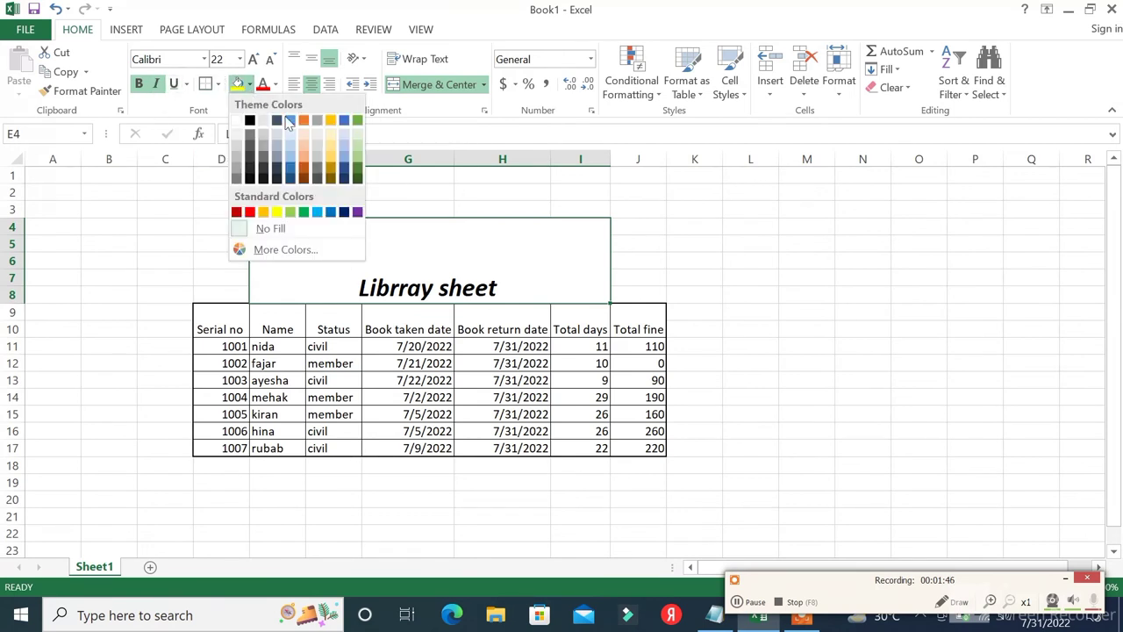
Fill the title and the table below it with dark green (Green Accent 6 Darker 25%).
{"action": "left_click", "coordinate": [359, 173]}
{"action": "left_click", "coordinate": [217, 338]}
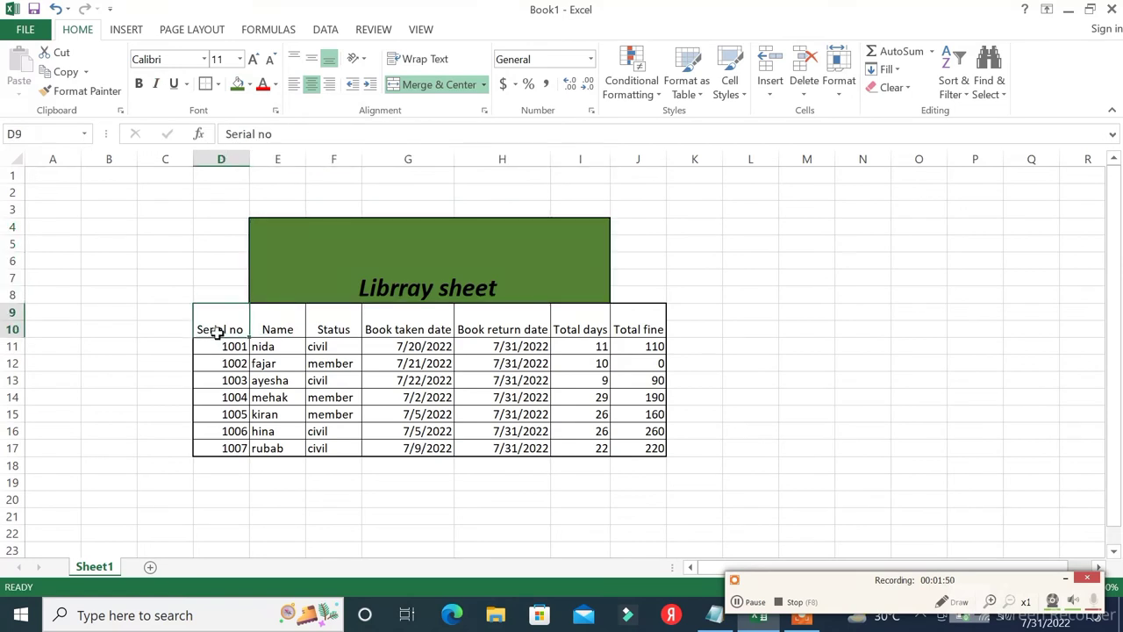
{"action": "mouse_move", "coordinate": [217, 338]}
{"action": "left_mouse_down"}
{"action": "mouse_move", "coordinate": [265, 459]}
{"action": "mouse_move", "coordinate": [499, 431]}
{"action": "mouse_move", "coordinate": [643, 447]}
{"action": "left_mouse_up"}
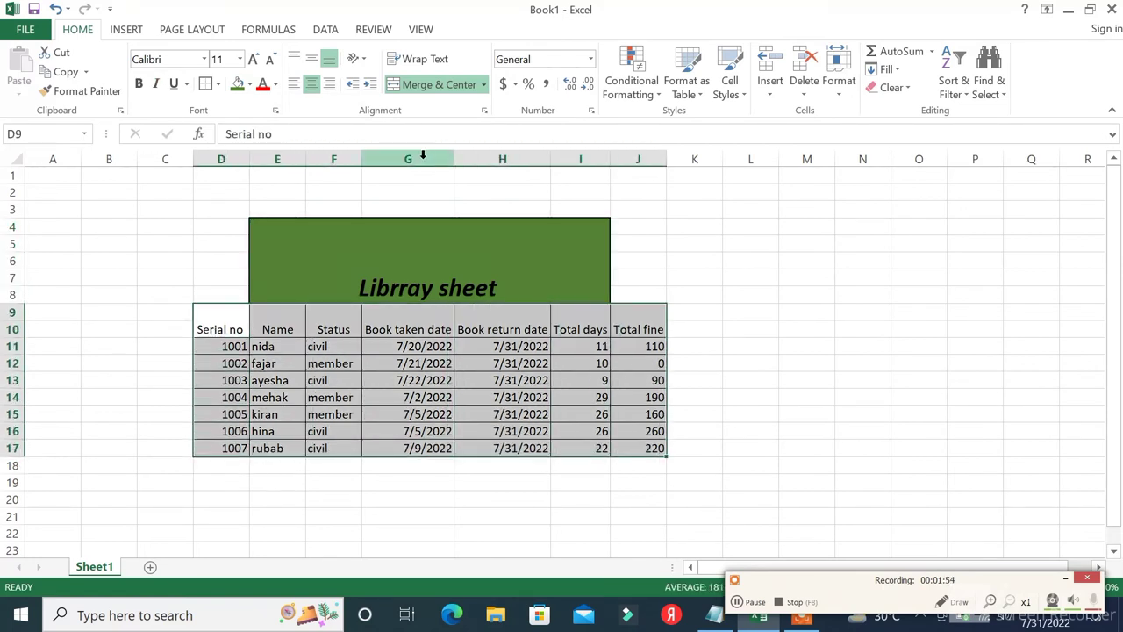
{"action": "left_click", "coordinate": [238, 86]}
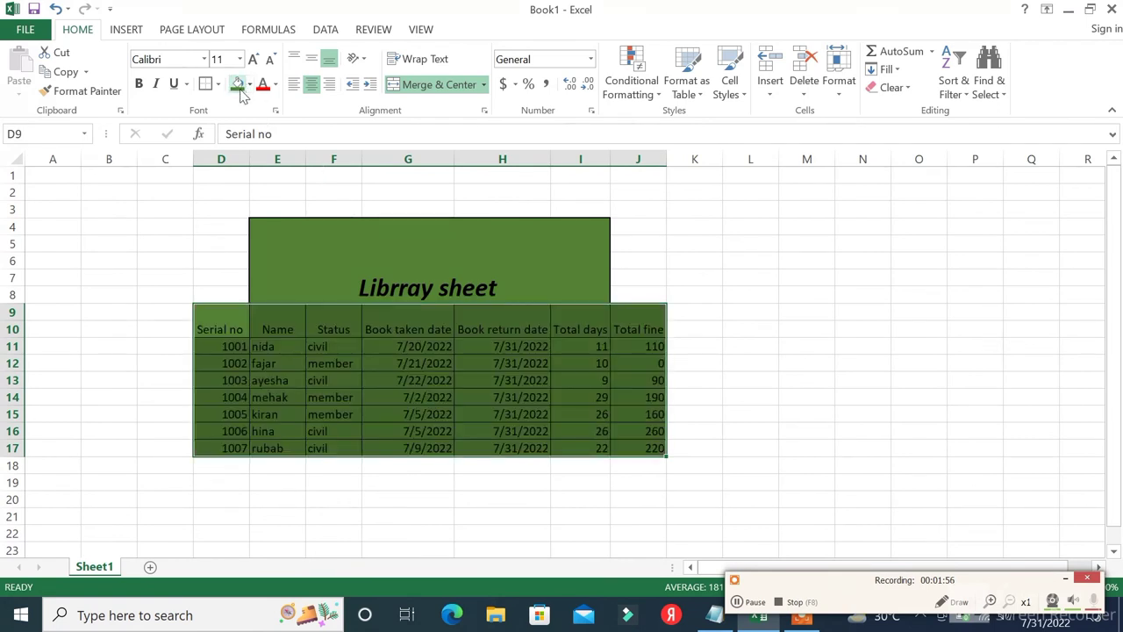
{"action": "left_click", "coordinate": [158, 480]}
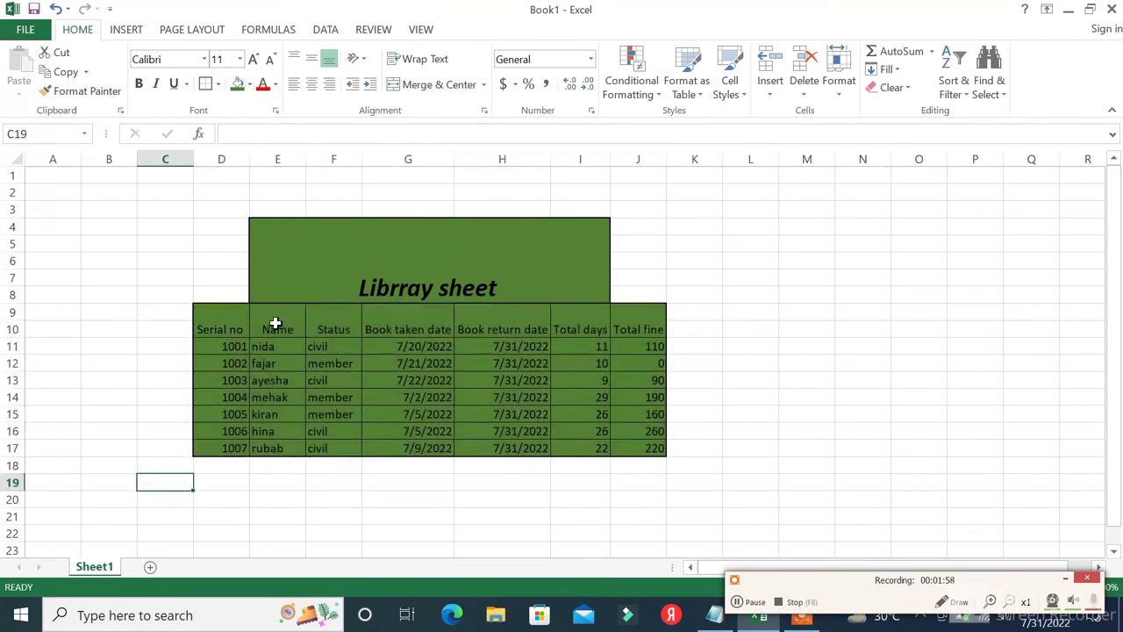
Shade the Name, Book taken date and Total days columns light green.
{"action": "left_click_drag", "start_coordinate": [276, 324], "coordinate": [277, 447]}
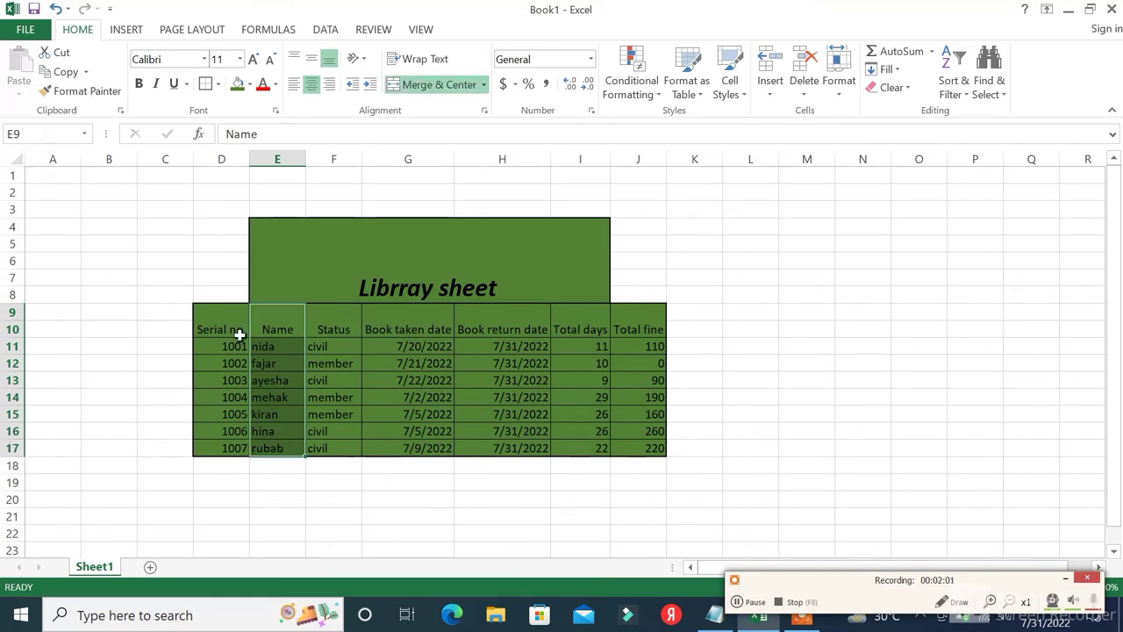
{"action": "left_click", "coordinate": [250, 84]}
{"action": "left_click", "coordinate": [357, 162]}
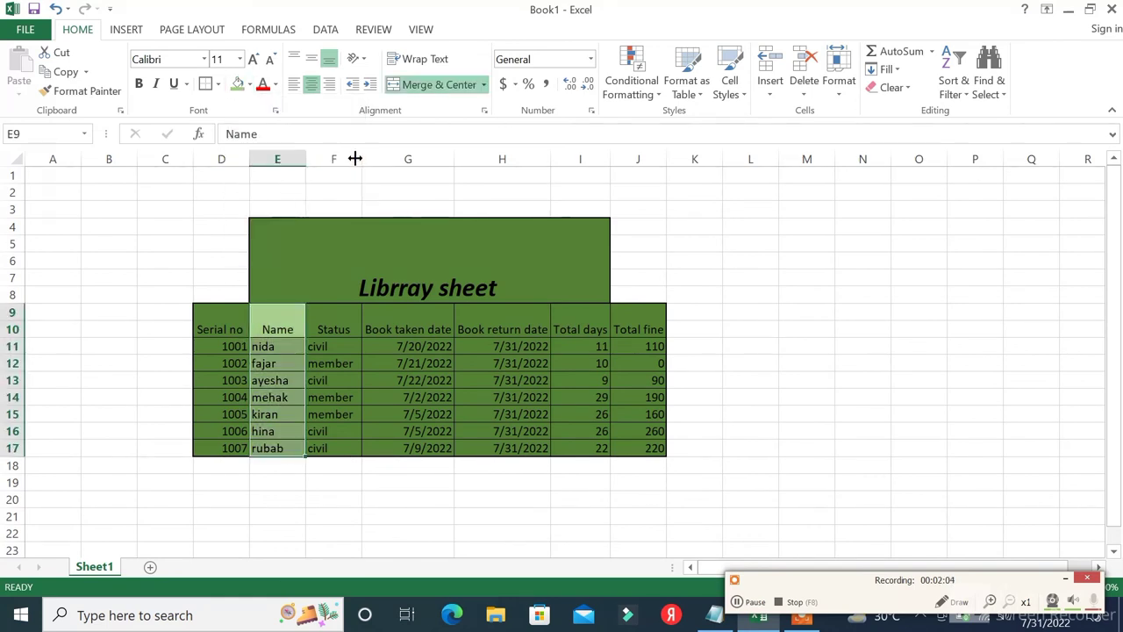
{"action": "left_click", "coordinate": [406, 329]}
{"action": "left_click_drag", "start_coordinate": [406, 329], "coordinate": [403, 445]}
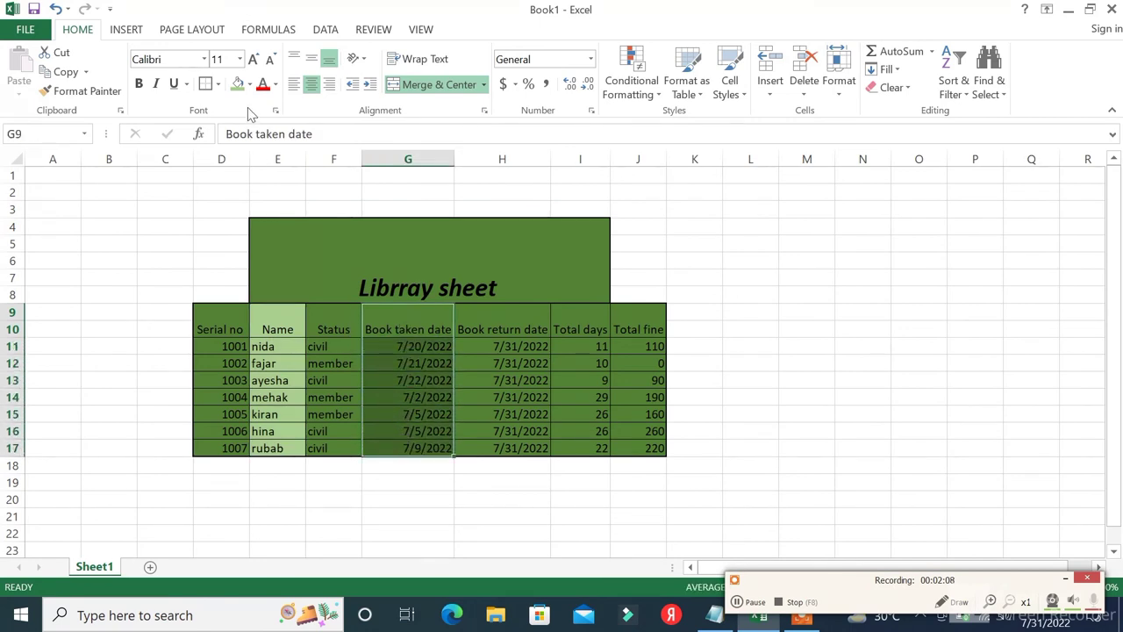
{"action": "left_click", "coordinate": [237, 83]}
{"action": "left_click", "coordinate": [586, 327]}
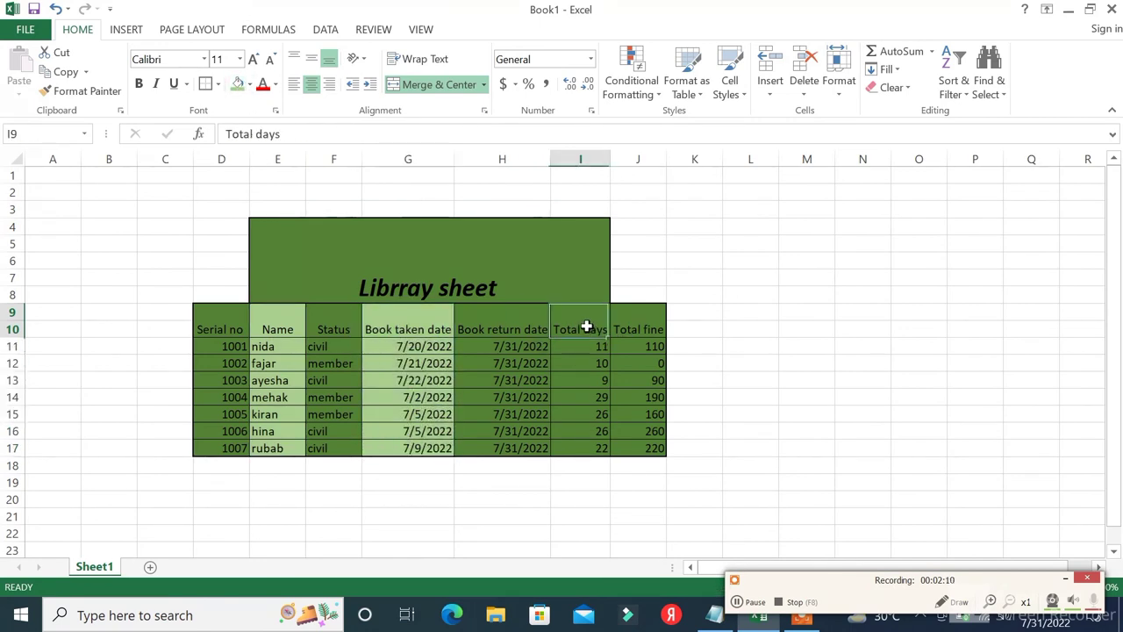
{"action": "double_click", "coordinate": [586, 326]}
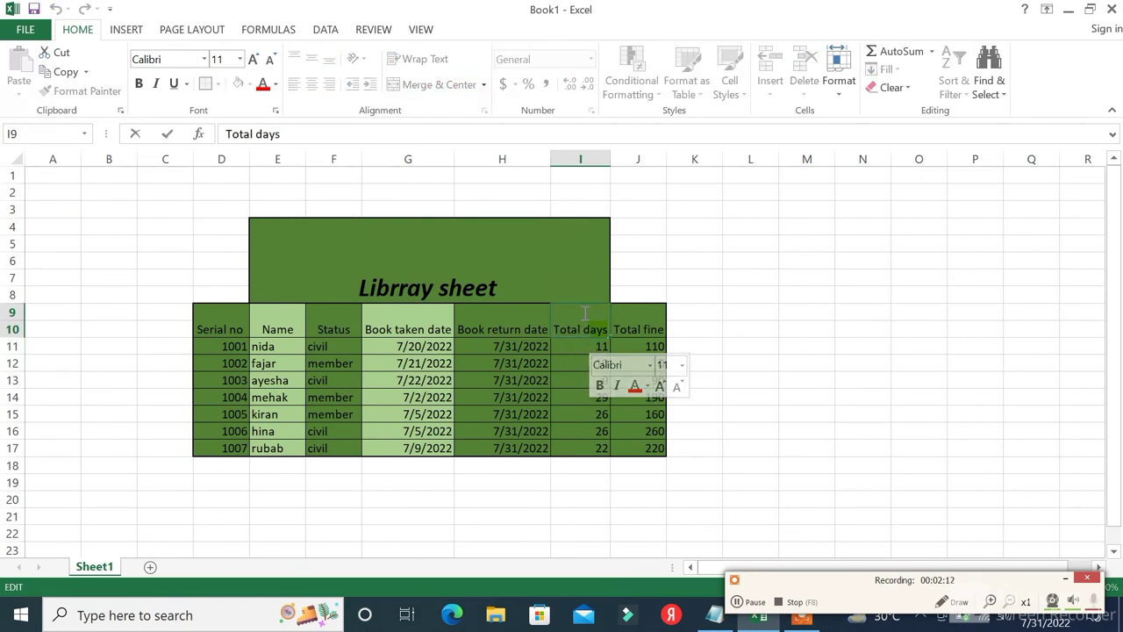
{"action": "mouse_move", "coordinate": [554, 329]}
{"action": "left_mouse_down"}
{"action": "mouse_move", "coordinate": [607, 329]}
{"action": "mouse_move", "coordinate": [570, 367]}
{"action": "mouse_move", "coordinate": [577, 445]}
{"action": "left_mouse_up"}
{"action": "left_click", "coordinate": [588, 382]}
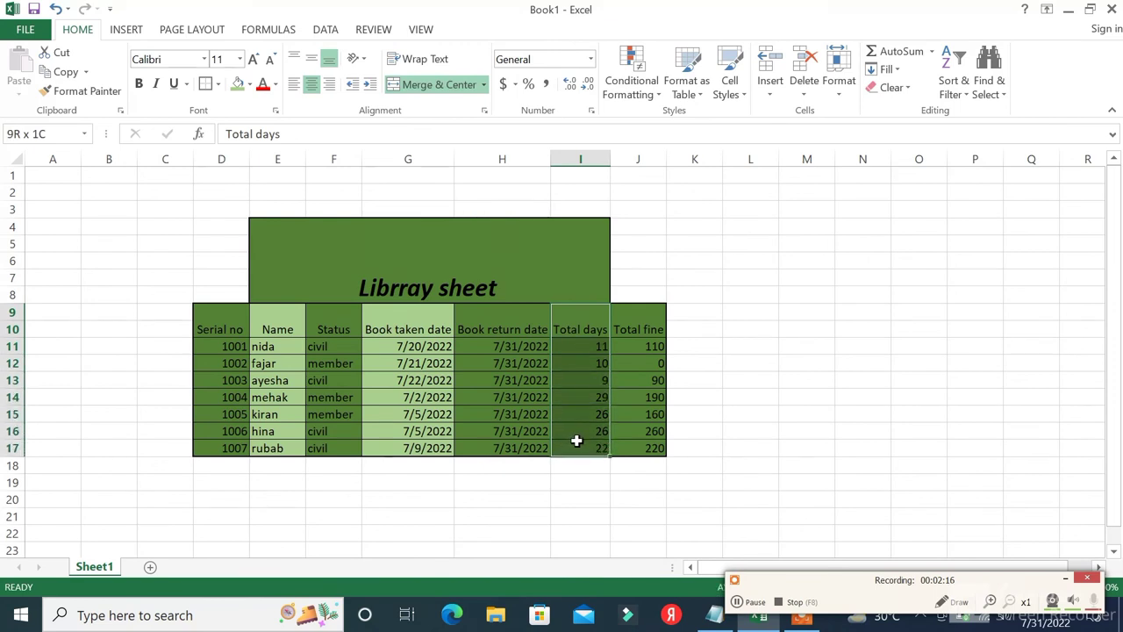
{"action": "left_click", "coordinate": [236, 83]}
Fill the header rows D9:J10 from Serial no to Total fine with light green.
{"action": "left_click", "coordinate": [153, 292]}
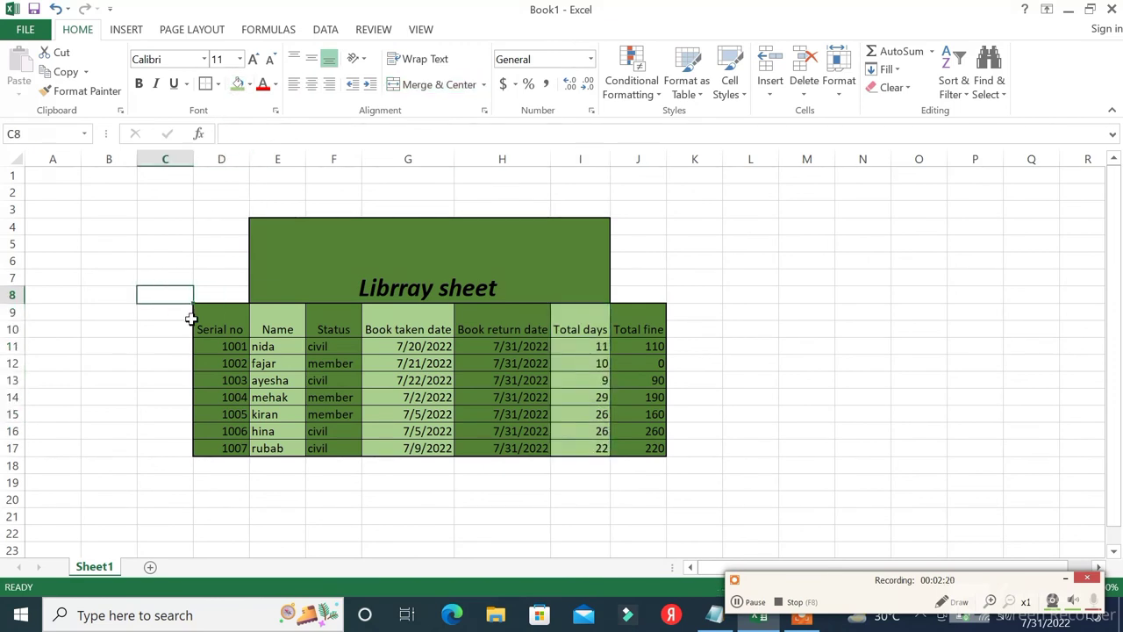
{"action": "left_click", "coordinate": [203, 321]}
{"action": "double_click", "coordinate": [203, 322]}
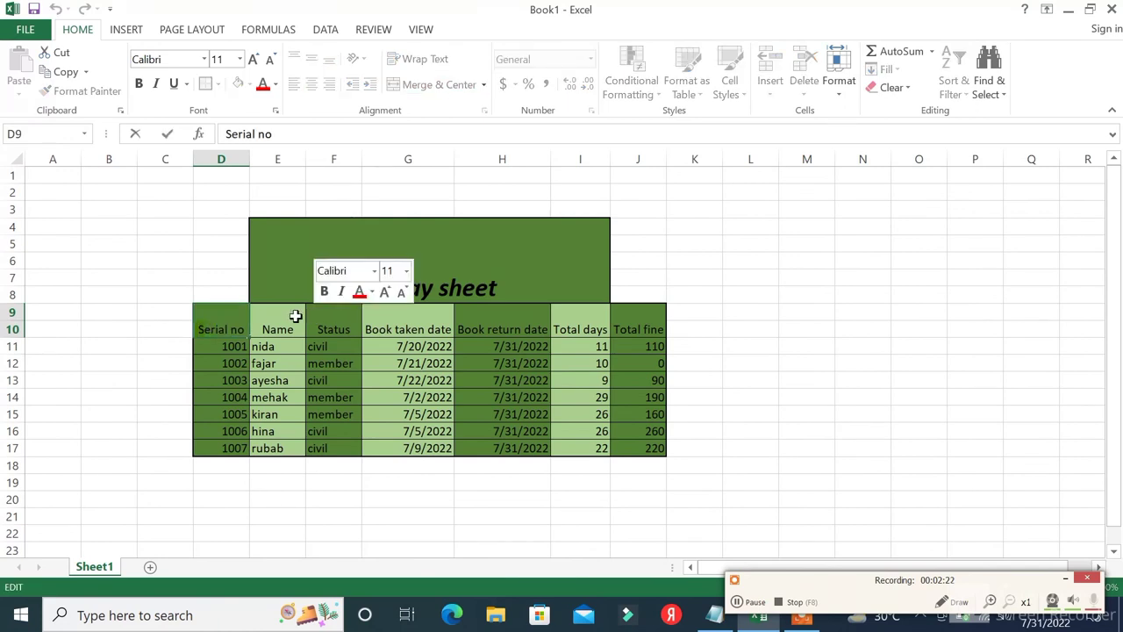
{"action": "double_click", "coordinate": [240, 321]}
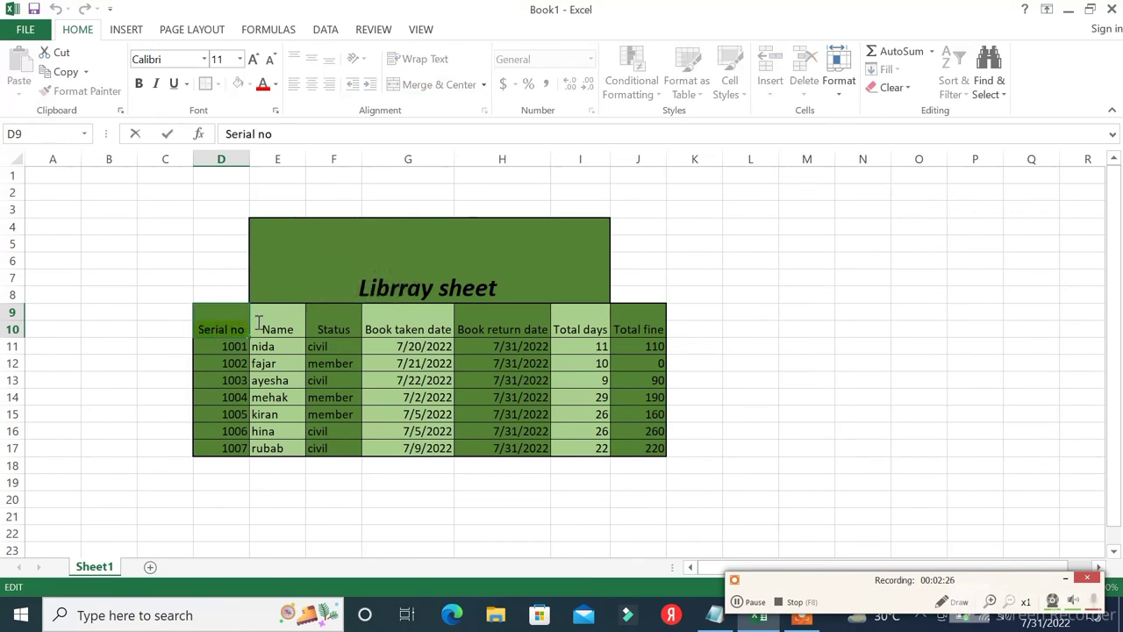
{"action": "left_click", "coordinate": [127, 321]}
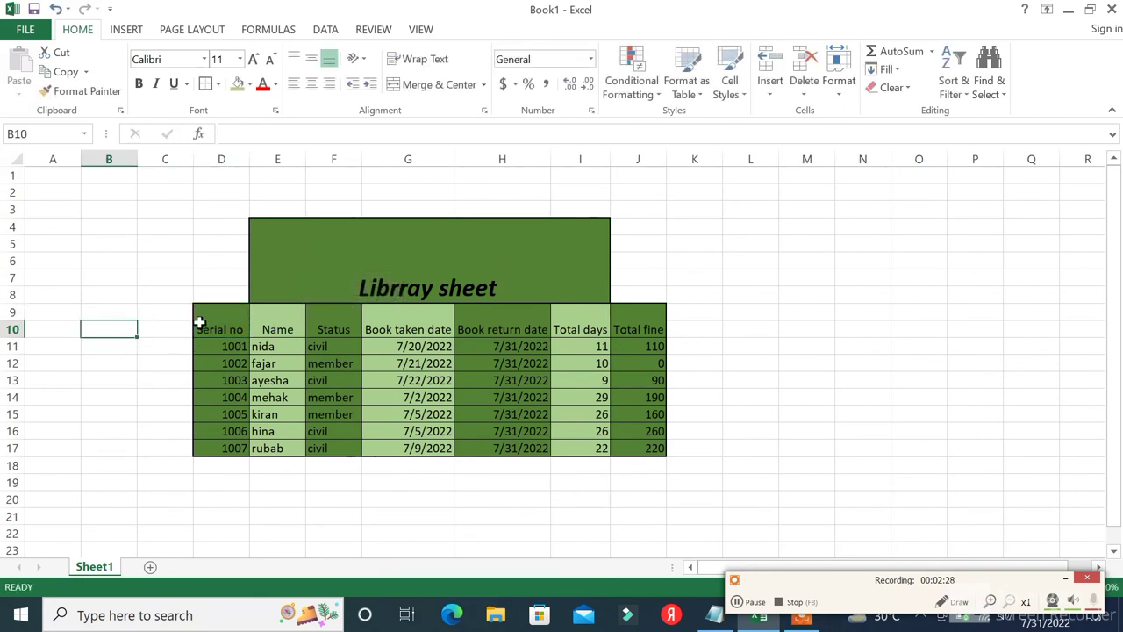
{"action": "left_click", "coordinate": [204, 321]}
{"action": "left_click_drag", "start_coordinate": [206, 321], "coordinate": [652, 327]}
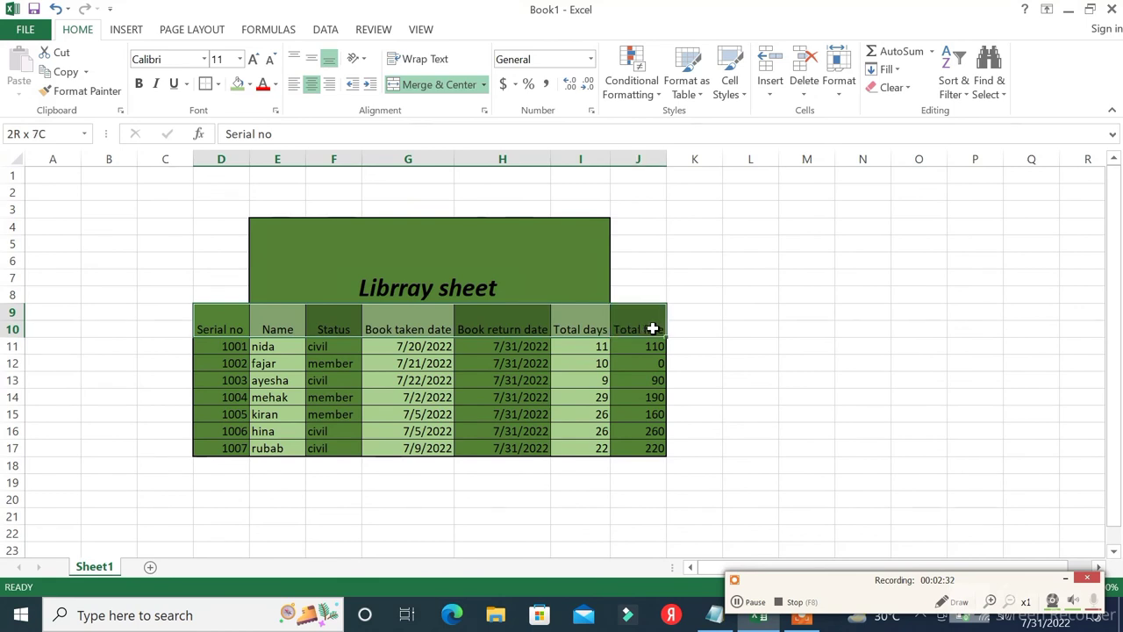
{"action": "left_click", "coordinate": [237, 83]}
{"action": "left_click", "coordinate": [150, 263]}
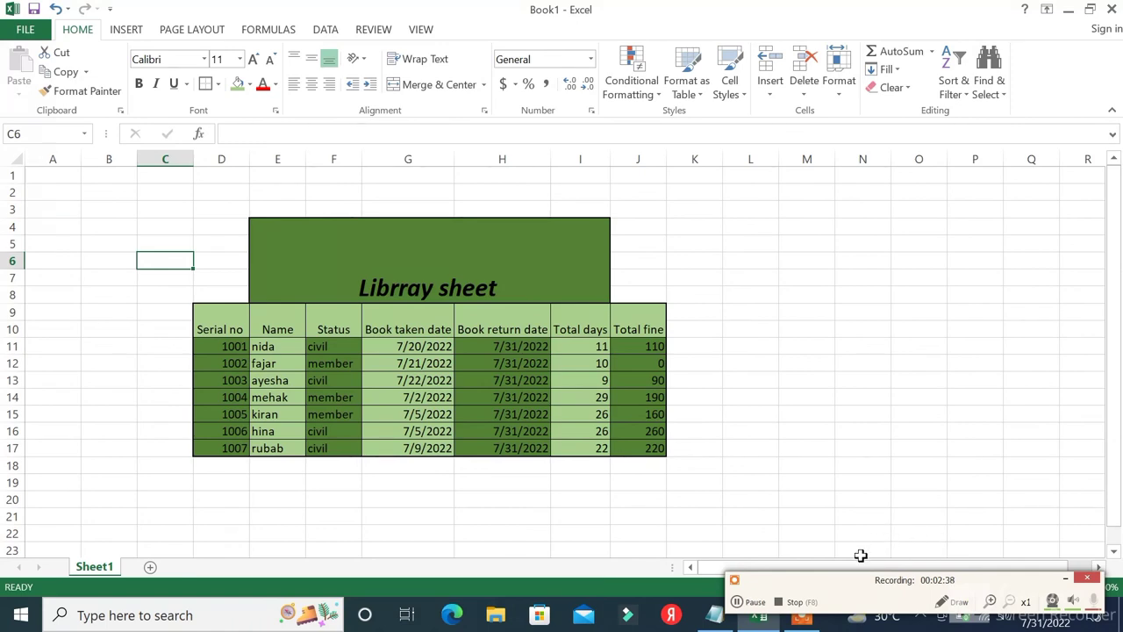
{"action": "left_click", "coordinate": [712, 616]}
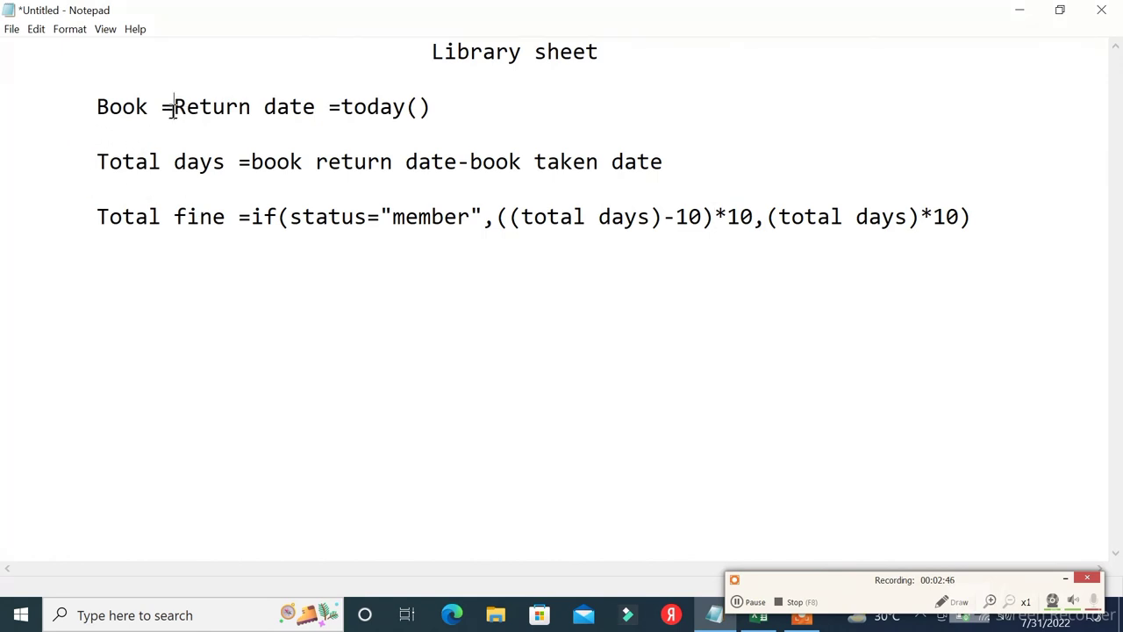
Delete the '=' so the note reads 'Book Return date =today()', then switch back to Excel.
{"action": "key", "text": "BackSpace"}
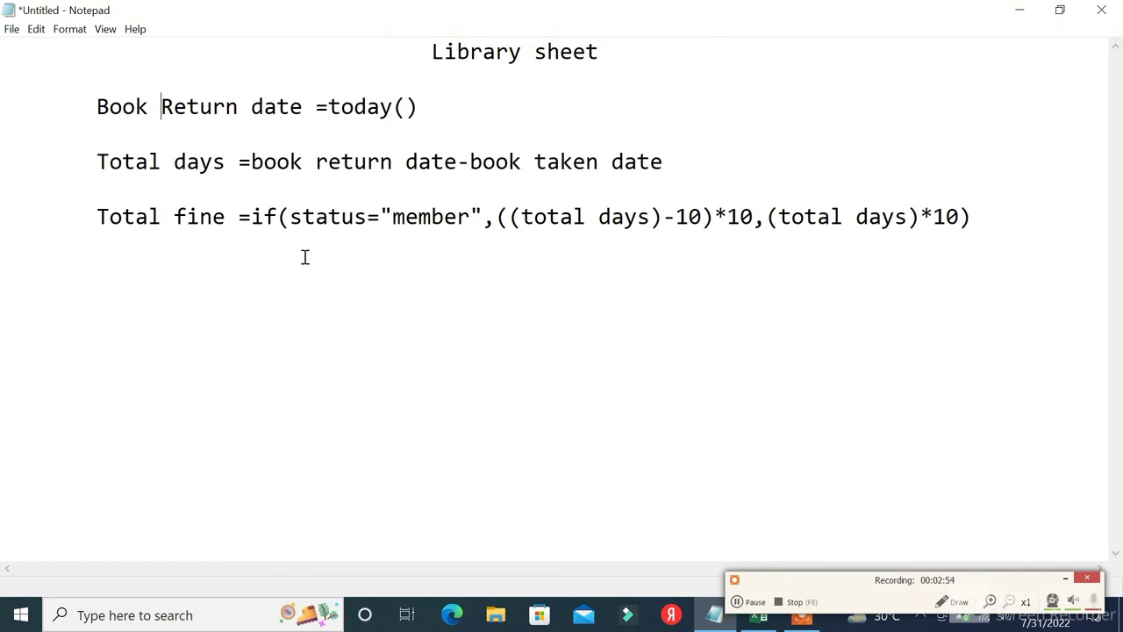
{"action": "left_click", "coordinate": [758, 616]}
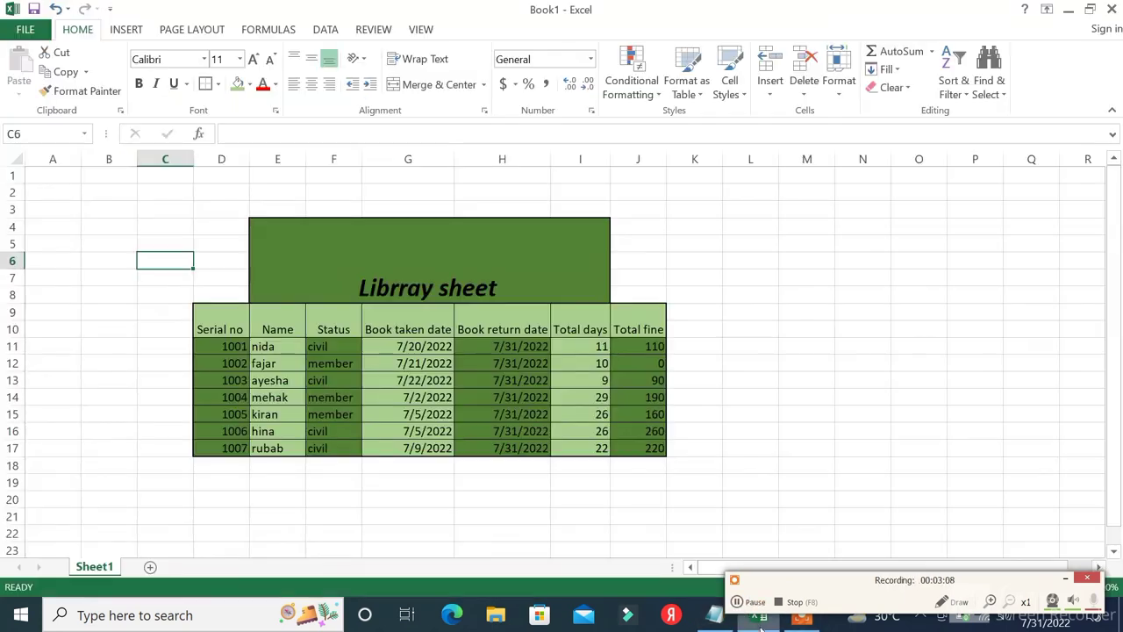
{"action": "left_click", "coordinate": [783, 429]}
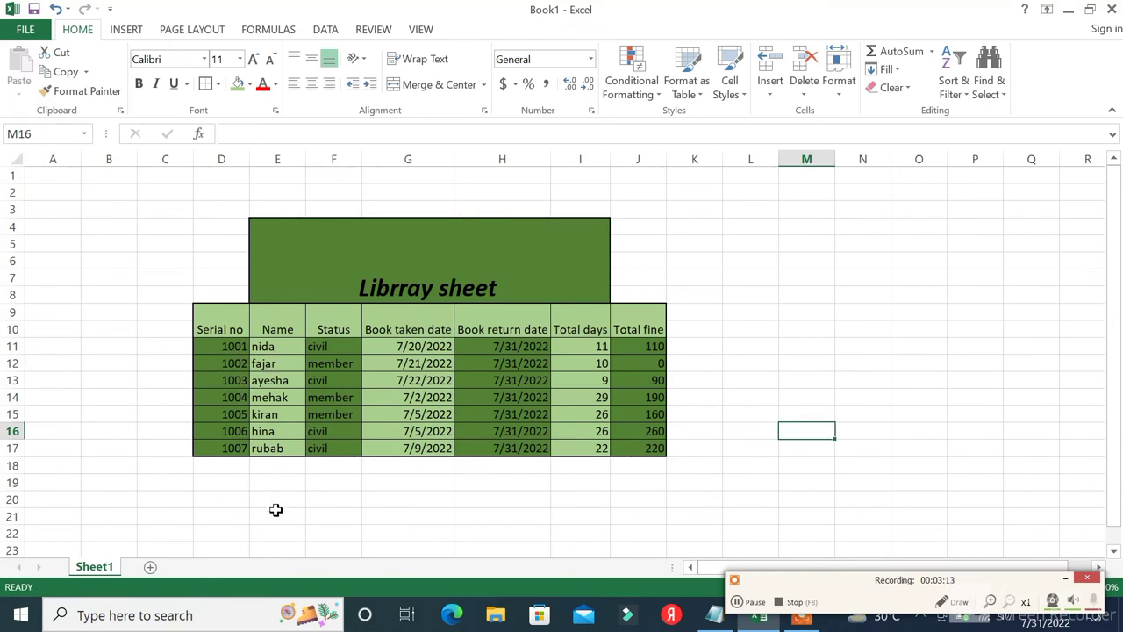
{"action": "left_click", "coordinate": [124, 427]}
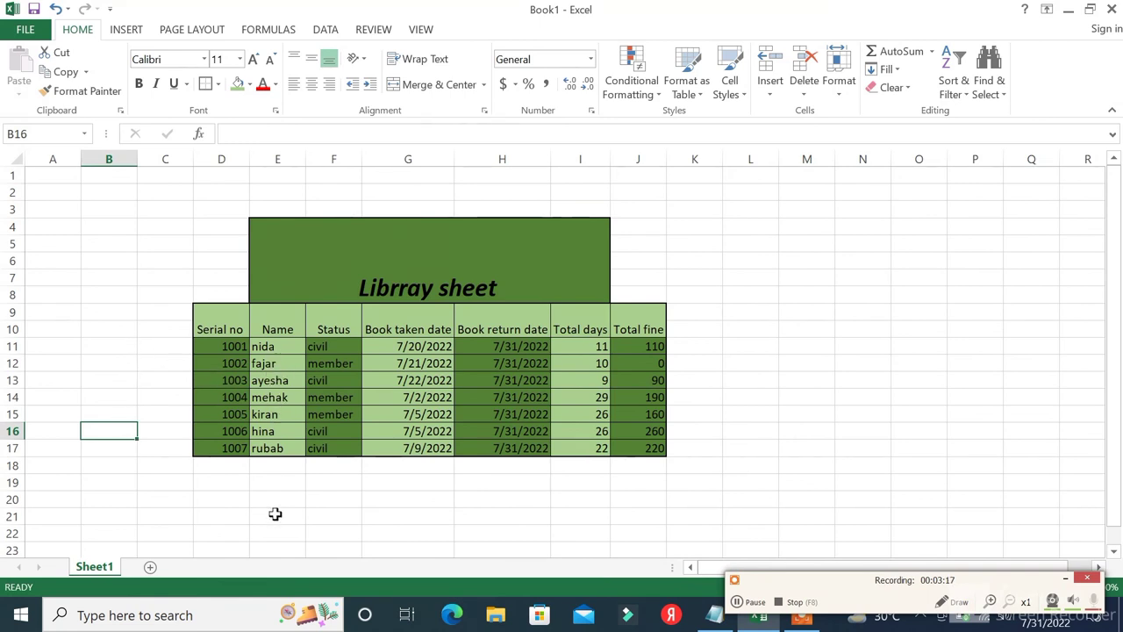
{"action": "left_click", "coordinate": [137, 369]}
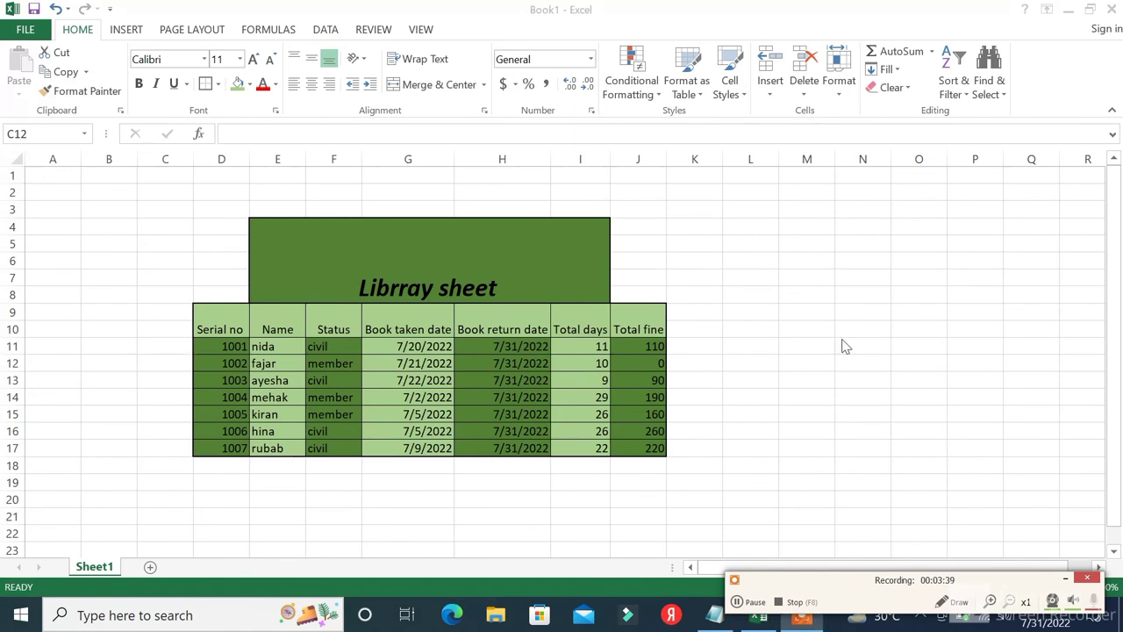